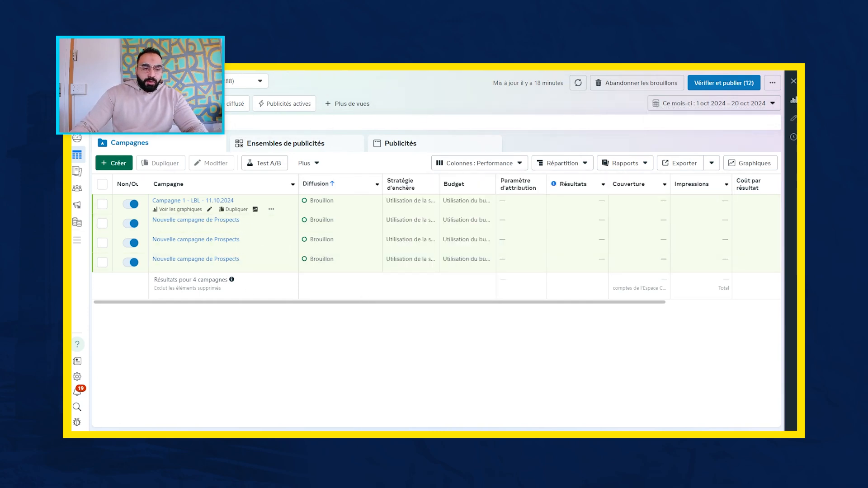
- Create a new campaign with the Enchères buying type, the Prospects objective and the Campagne prospects manuelle setup
{"action": "left_click", "coordinate": [119, 163]}
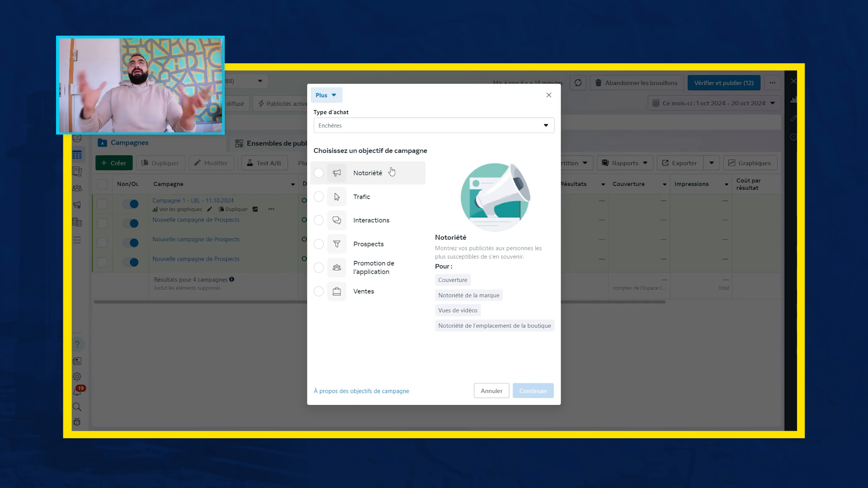
{"action": "left_click", "coordinate": [549, 95]}
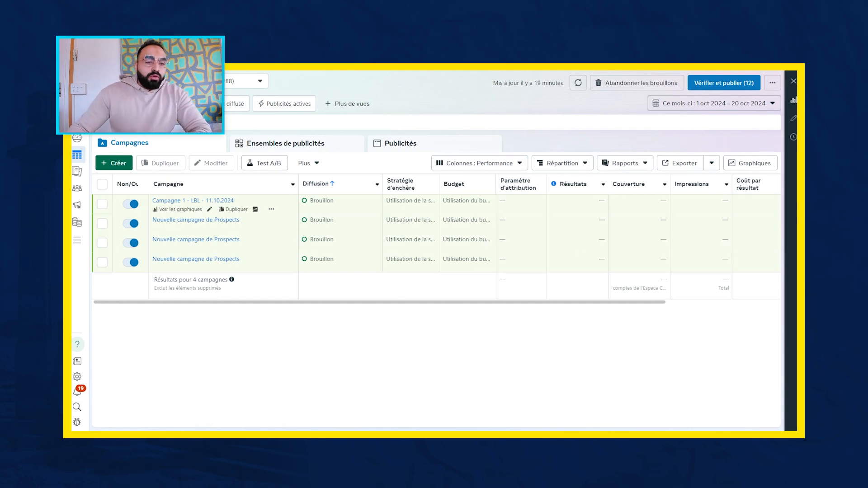
{"action": "left_click", "coordinate": [114, 163]}
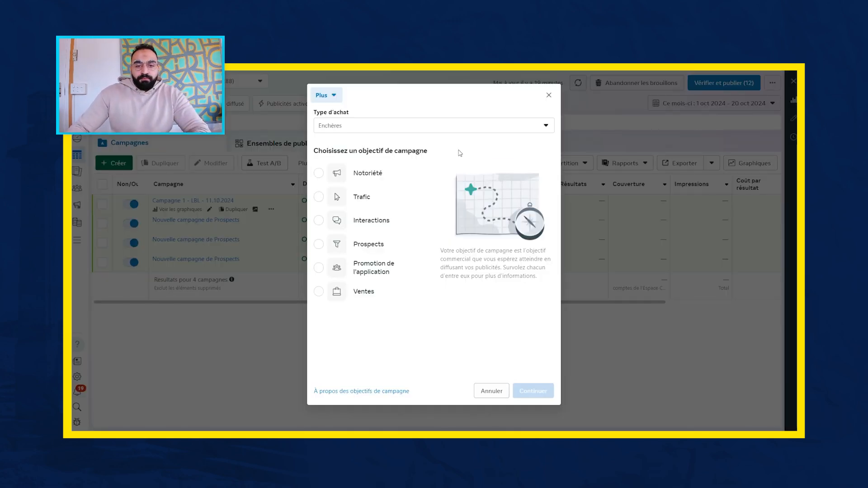
{"action": "left_click", "coordinate": [470, 131]}
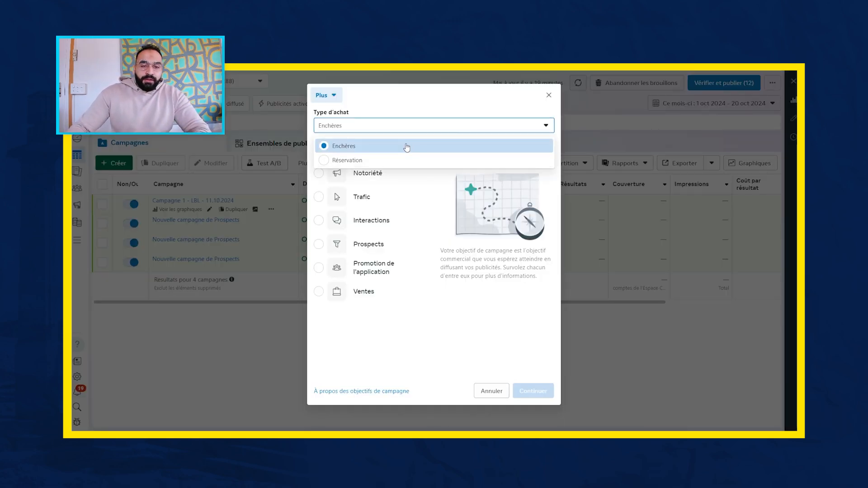
{"action": "left_click", "coordinate": [475, 118]}
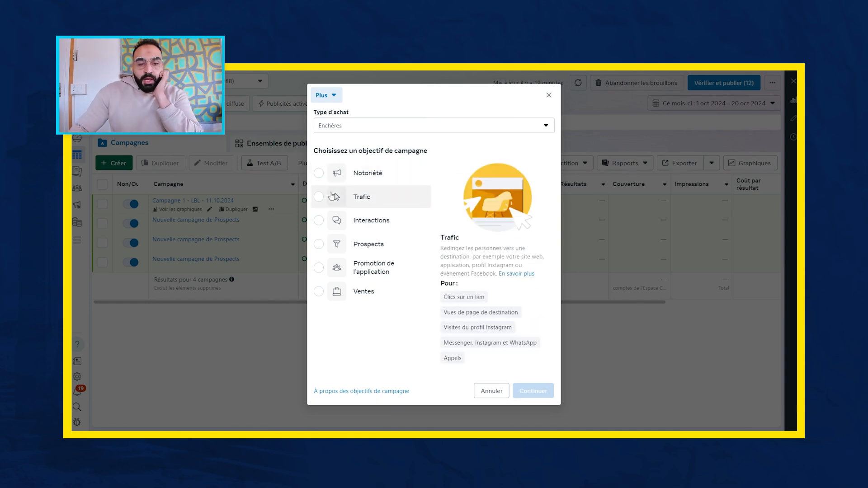
{"action": "mouse_move", "coordinate": [352, 172]}
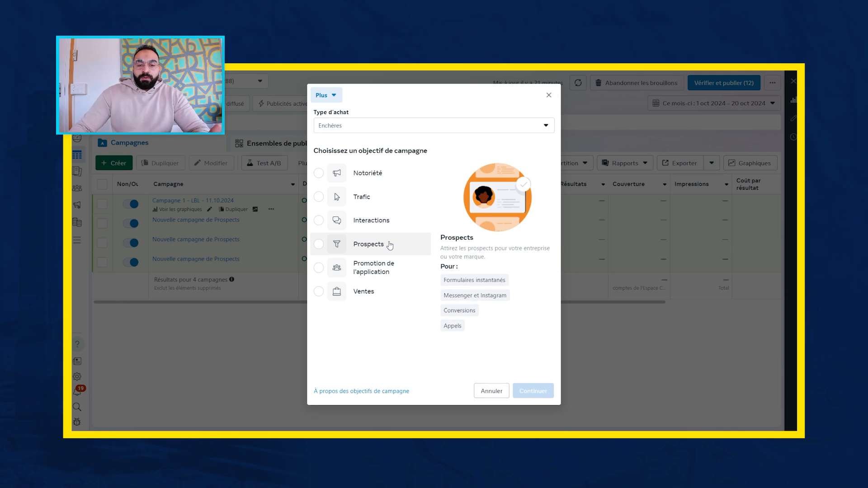
{"action": "left_click", "coordinate": [369, 244]}
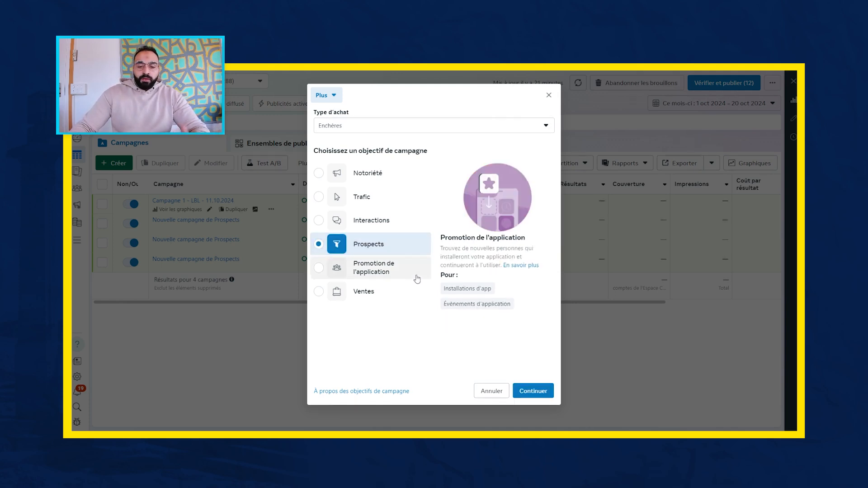
{"action": "left_click", "coordinate": [541, 391]}
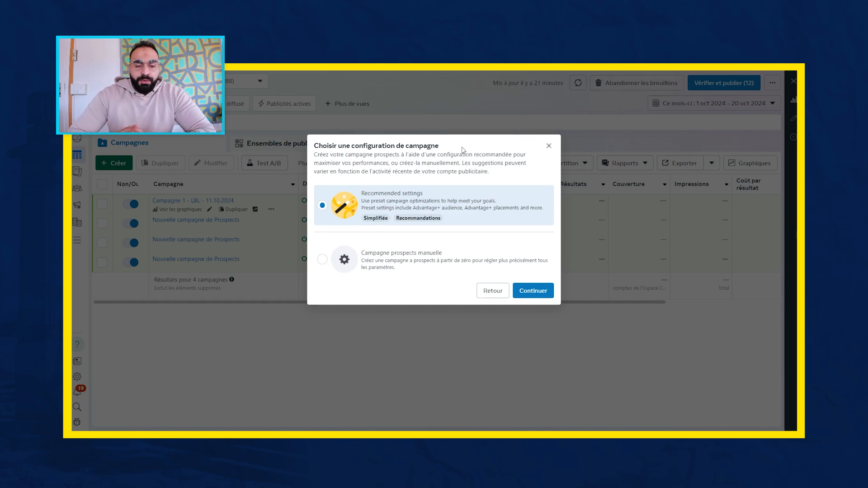
{"action": "left_click", "coordinate": [340, 258]}
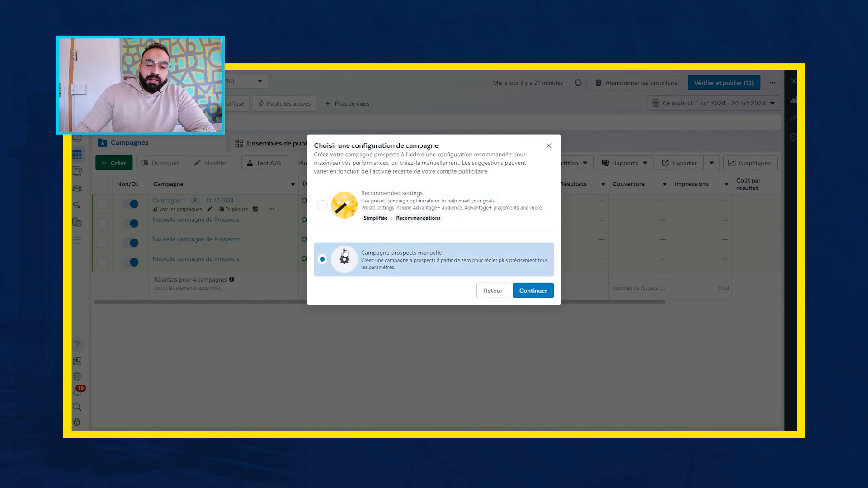
{"action": "left_click", "coordinate": [538, 292]}
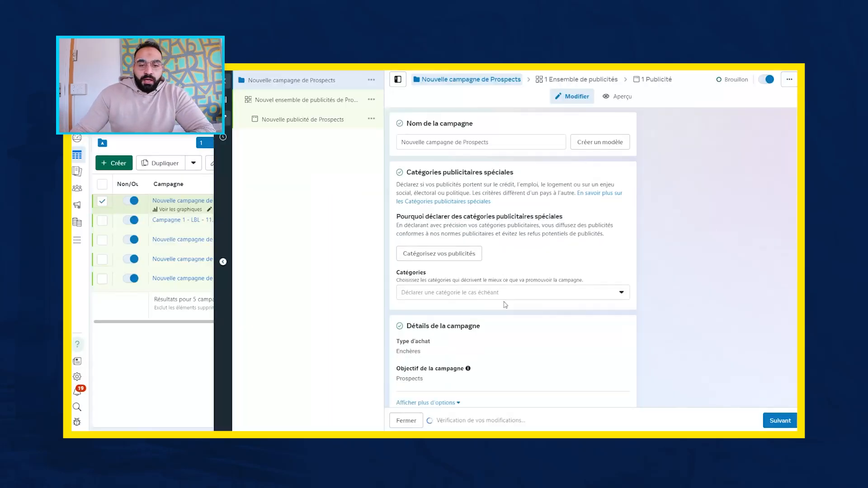
- Rename the new campaign as LBL - 20.10.2024
{"action": "left_click", "coordinate": [515, 140]}
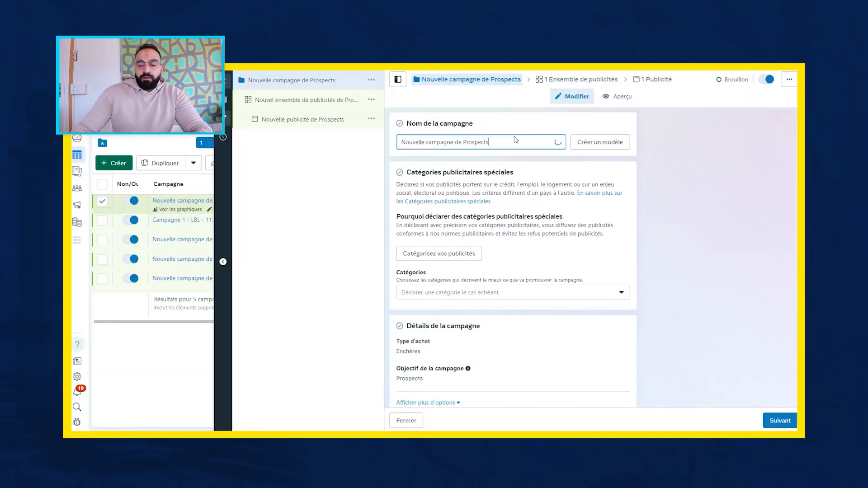
{"action": "key", "text": "BackSpace"}
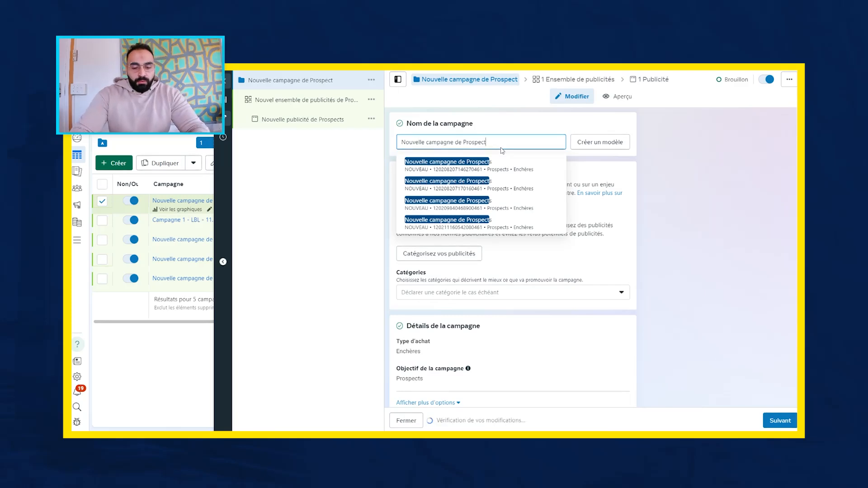
{"action": "key", "text": "ctrl+a"}
{"action": "key", "text": "BackSpace"}
{"action": "type", "text": "LBL - "}
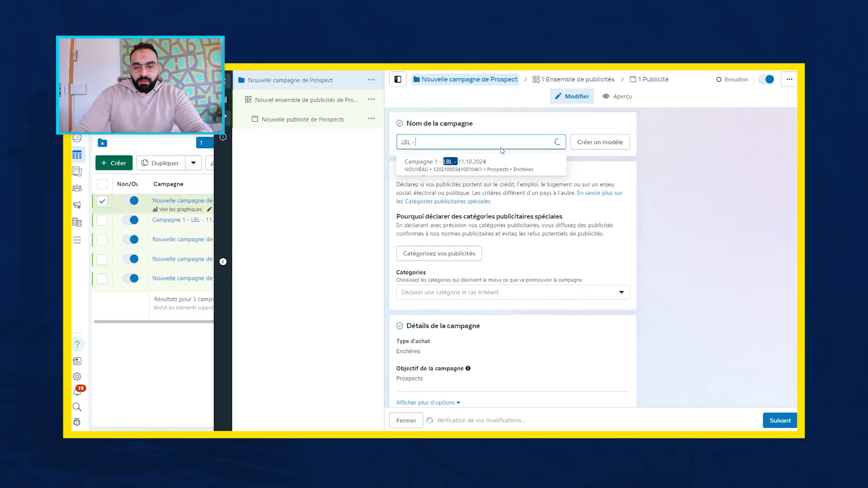
{"action": "type", "text": "20"}
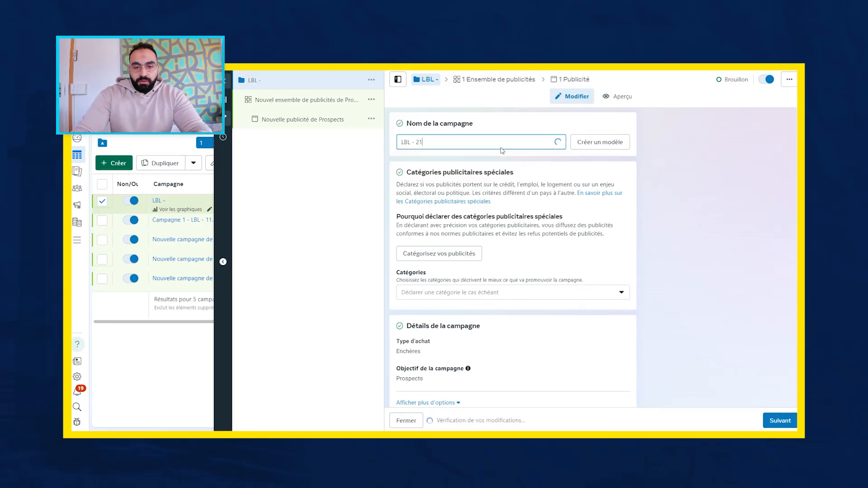
{"action": "type", "text": ".10.20"}
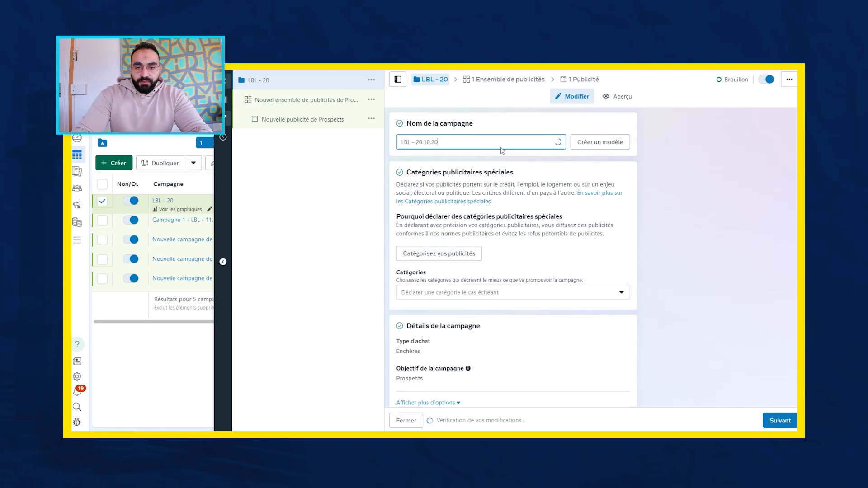
{"action": "type", "text": "24"}
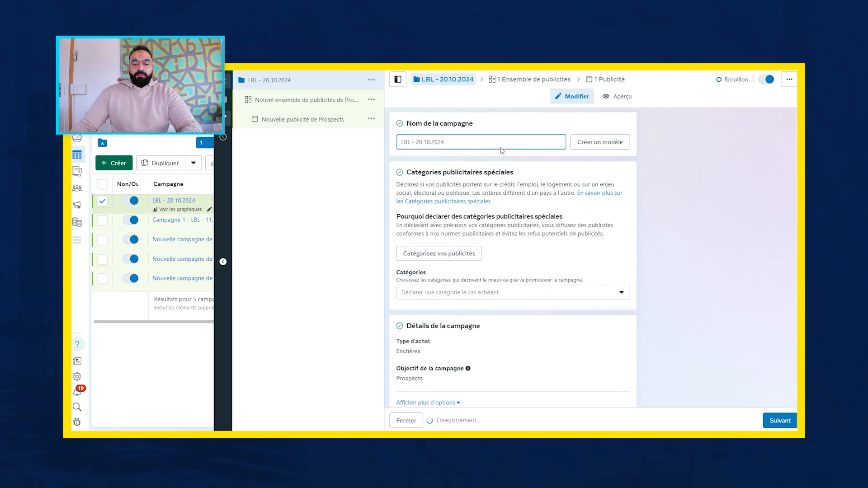
- Examine the special ad category choices, the campaign details, and the Advantage budget and A/B test settings of the campaign
{"action": "scroll", "coordinate": [527, 292], "scroll_direction": "down", "scroll_amount": 3}
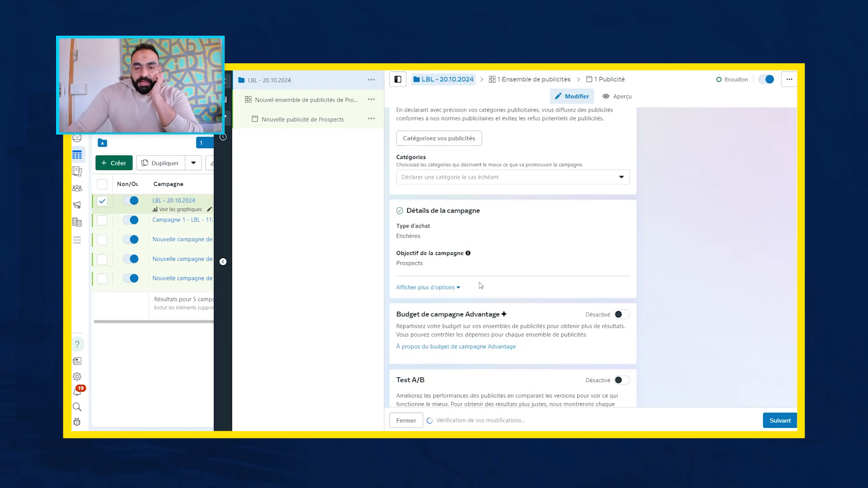
{"action": "scroll", "coordinate": [544, 190], "scroll_direction": "up", "scroll_amount": 3}
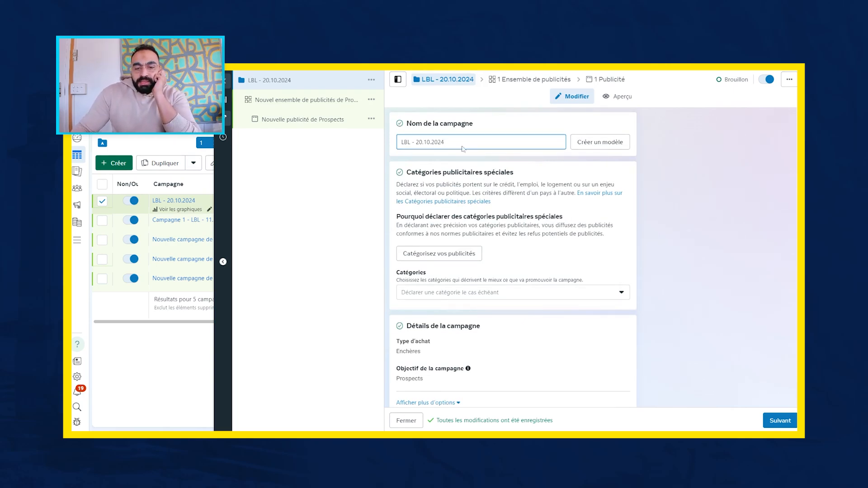
{"action": "left_click", "coordinate": [495, 295]}
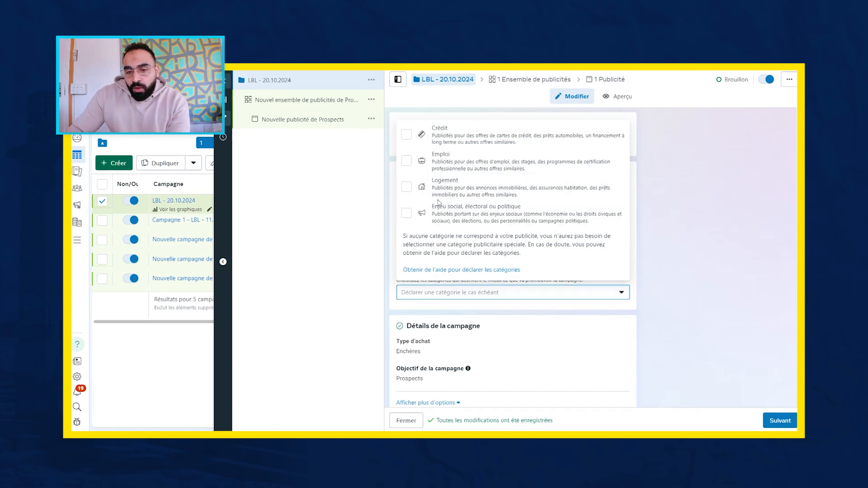
{"action": "left_click", "coordinate": [753, 242]}
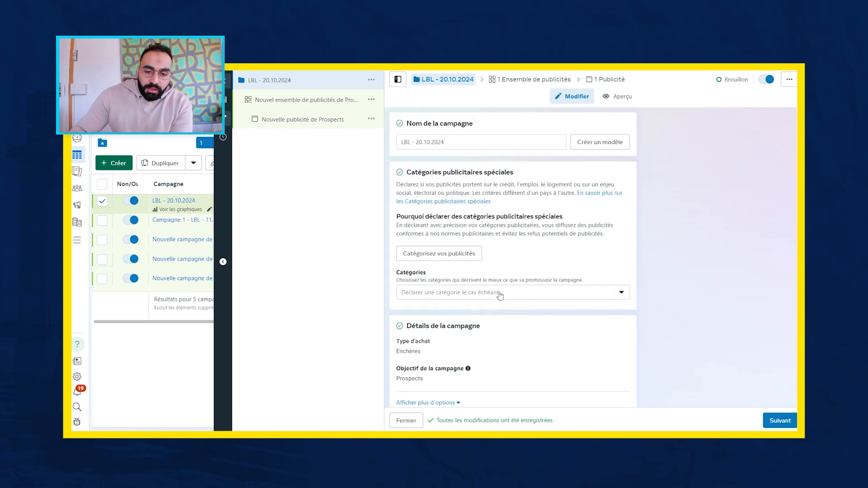
{"action": "left_click", "coordinate": [500, 295]}
{"action": "left_click", "coordinate": [745, 247]}
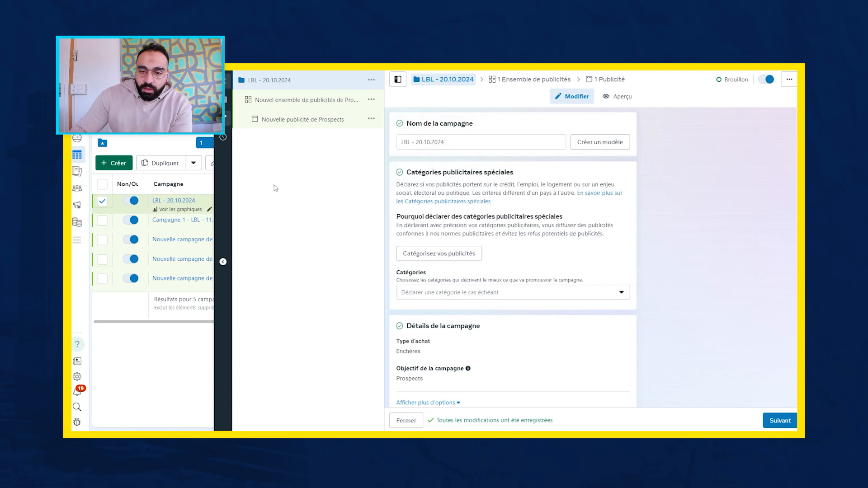
{"action": "scroll", "coordinate": [416, 159], "scroll_direction": "down", "scroll_amount": 2}
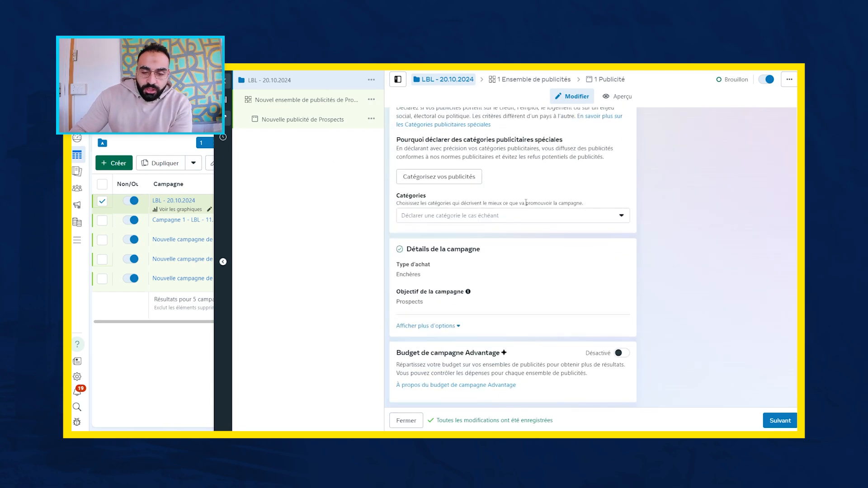
{"action": "scroll", "coordinate": [526, 203], "scroll_direction": "up", "scroll_amount": 1}
{"action": "scroll", "coordinate": [526, 195], "scroll_direction": "down", "scroll_amount": 2}
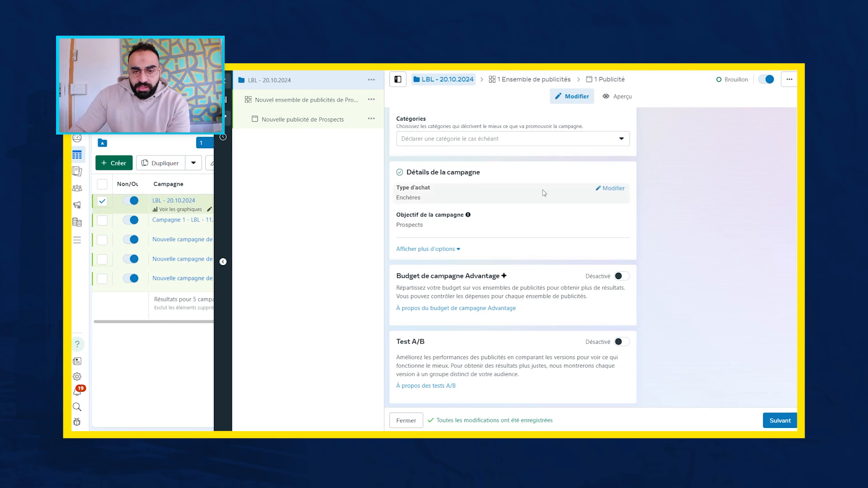
{"action": "scroll", "coordinate": [544, 194], "scroll_direction": "down", "scroll_amount": 1}
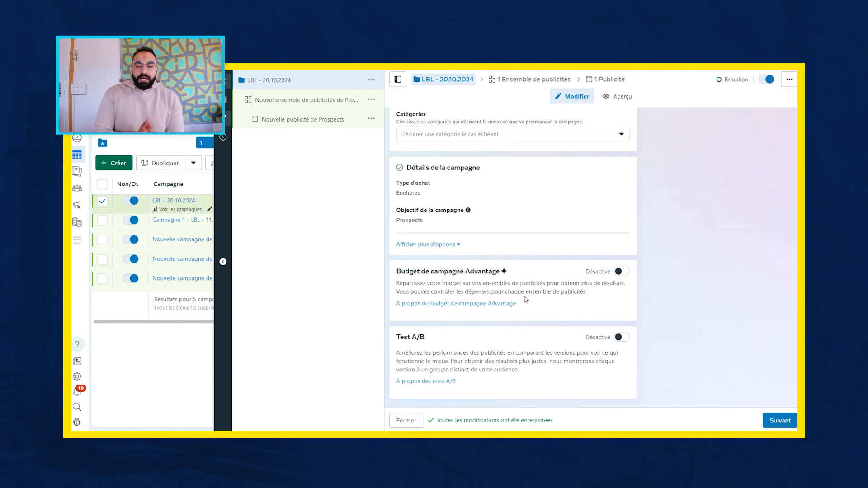
- Open the campaign's ad set and rename it as Copy 1 - Hommes
{"action": "left_click", "coordinate": [331, 104]}
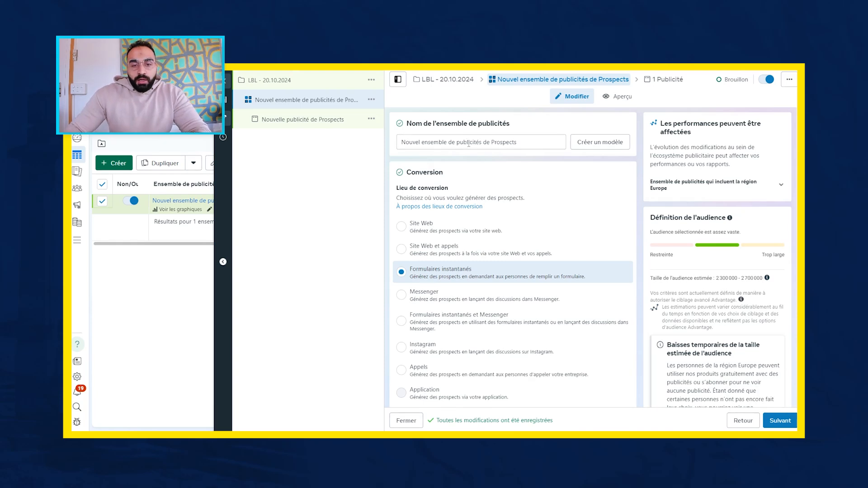
{"action": "left_click", "coordinate": [527, 143]}
{"action": "triple_click", "coordinate": [527, 142]}
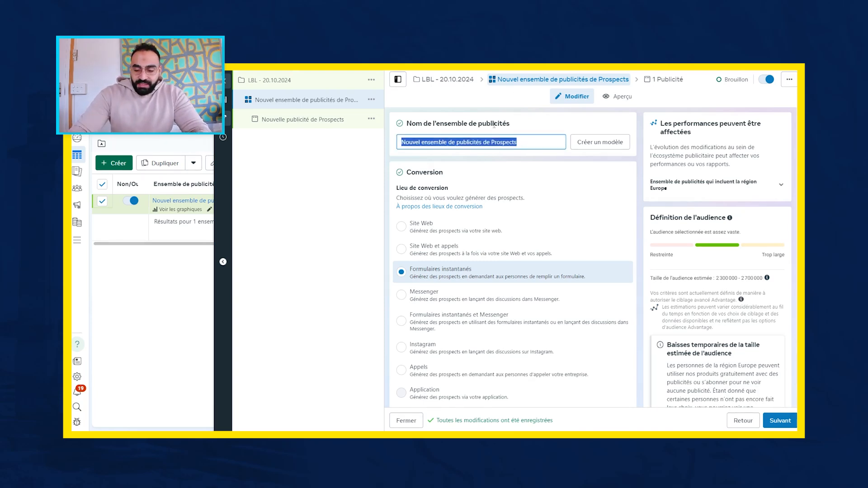
{"action": "key", "text": "BackSpace"}
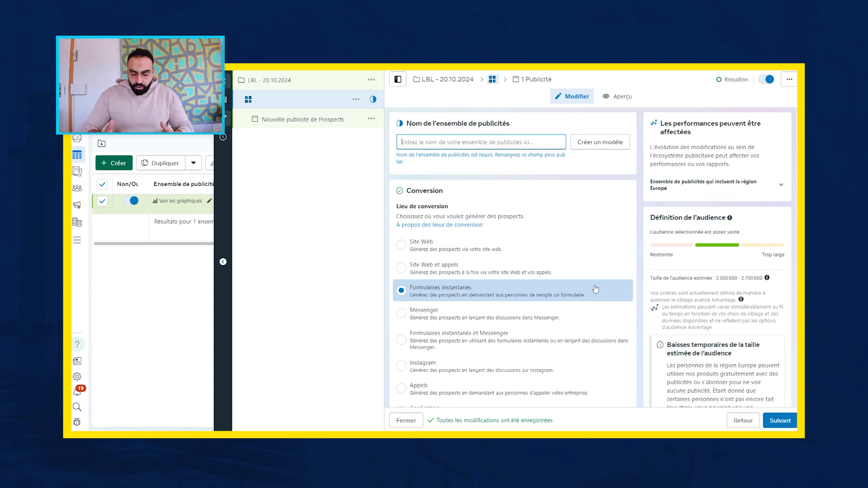
{"action": "type", "text": "Copy 1"}
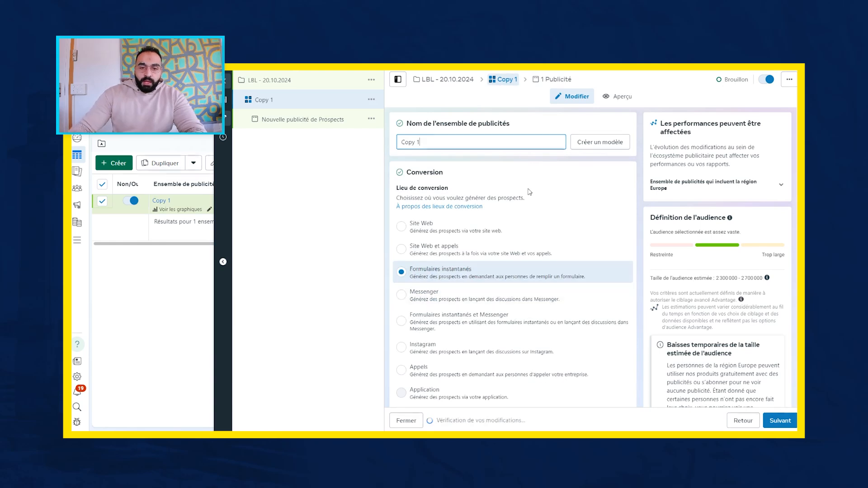
{"action": "type", "text": " - "}
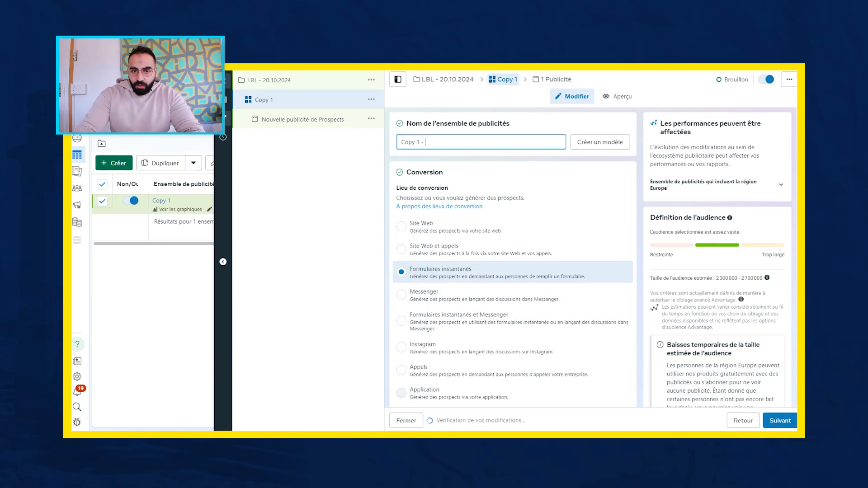
{"action": "type", "text": "H"}
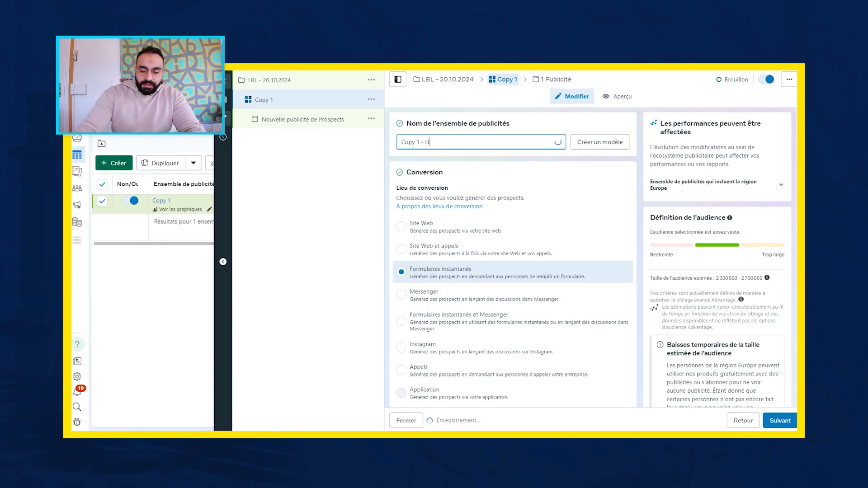
{"action": "type", "text": "ommes"}
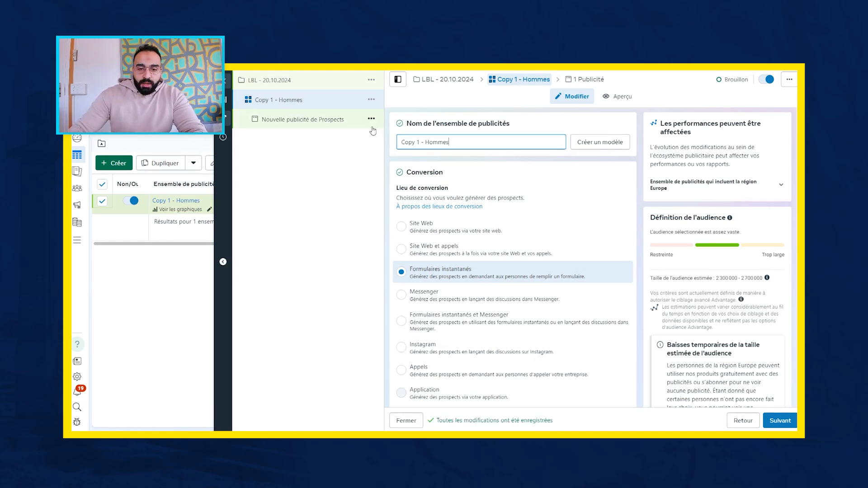
- Replace the ending of the ad set's name so that it reads Copy 1 - Performance
{"action": "key", "text": "BackSpace"}
{"action": "key", "text": "BackSpace"}
{"action": "key", "text": "BackSpace"}
{"action": "key", "text": "BackSpace"}
{"action": "key", "text": "BackSpace"}
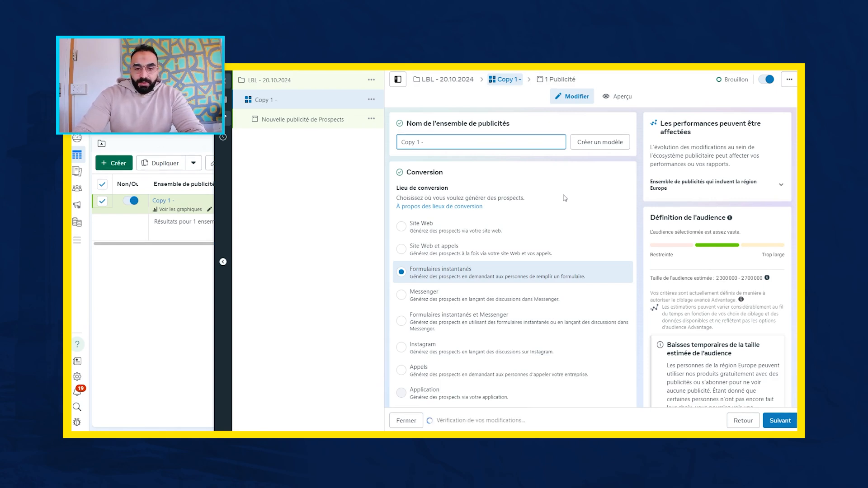
{"action": "type", "text": "P"}
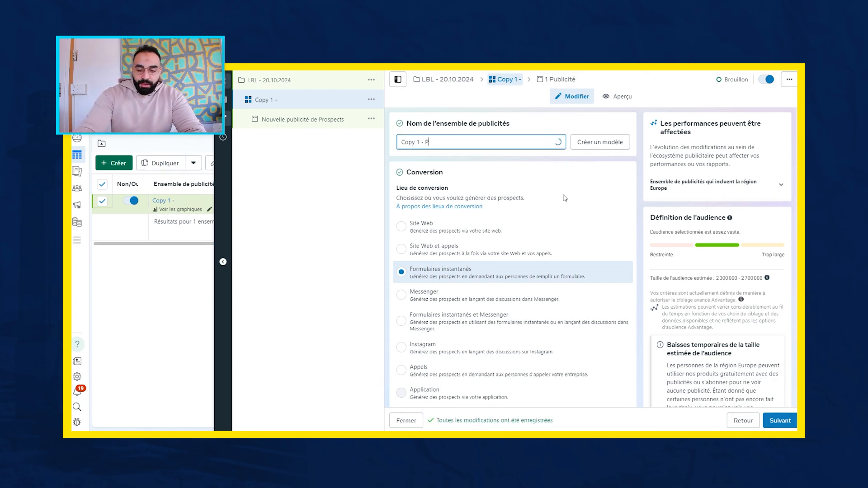
{"action": "type", "text": "Erf"}
{"action": "key", "text": "BackSpace"}
{"action": "key", "text": "BackSpace"}
{"action": "key", "text": "BackSpace"}
{"action": "type", "text": "erf"}
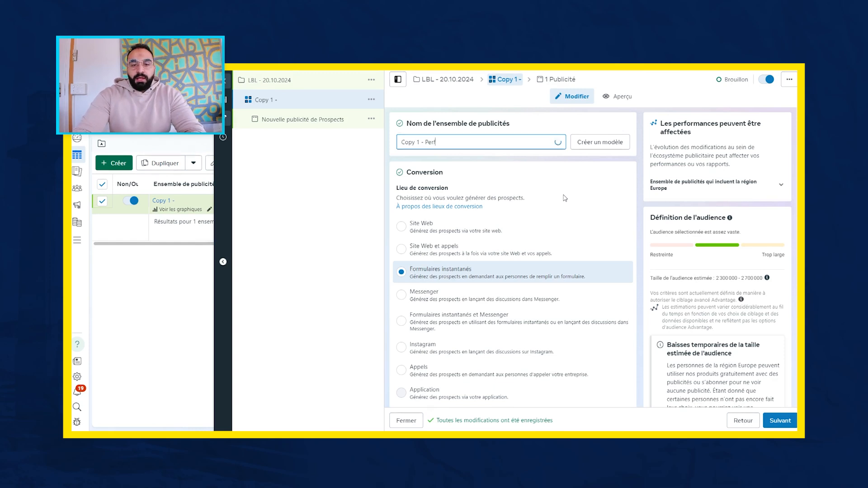
{"action": "type", "text": "ormance"}
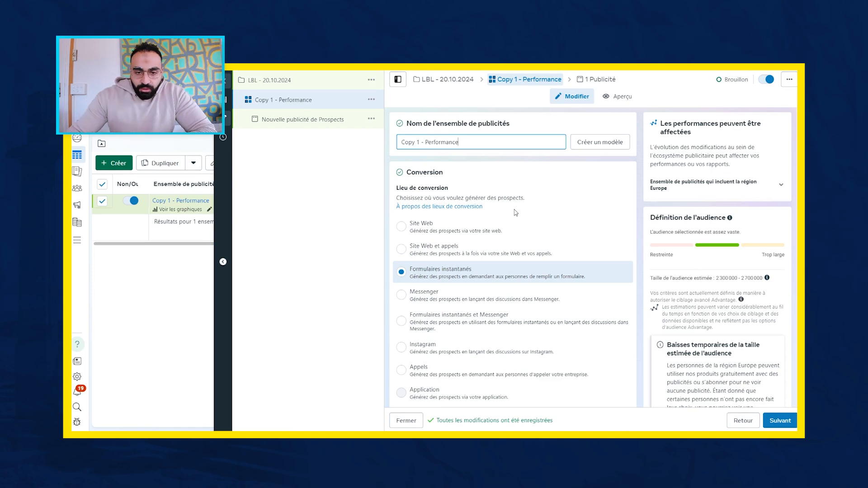
- Switch the ad set's conversion location to Site Web and back to Formulaires instantanés
{"action": "left_click", "coordinate": [421, 227]}
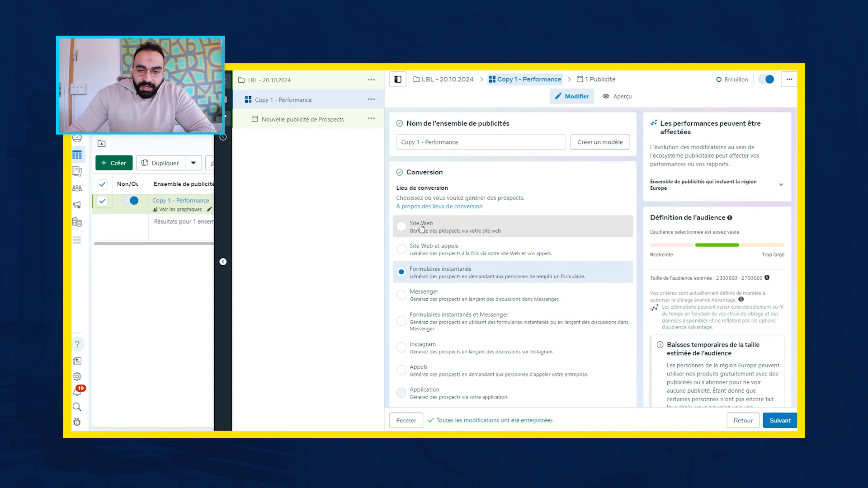
{"action": "left_click", "coordinate": [515, 229]}
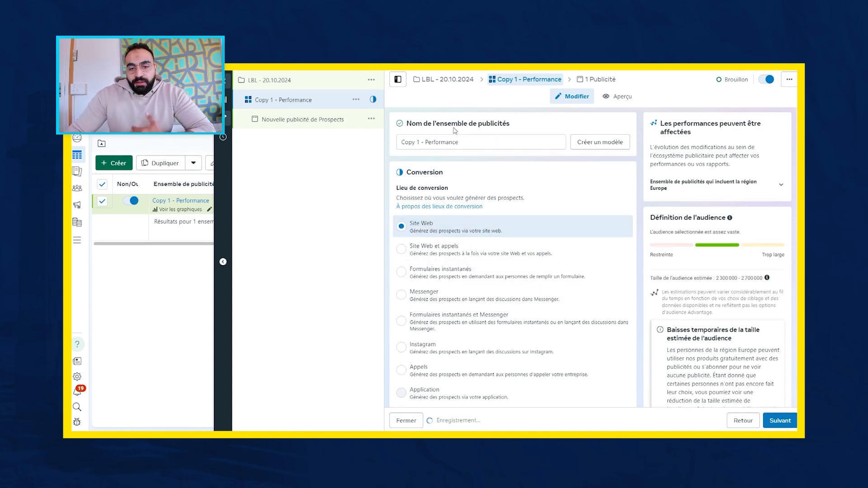
{"action": "left_click", "coordinate": [486, 268]}
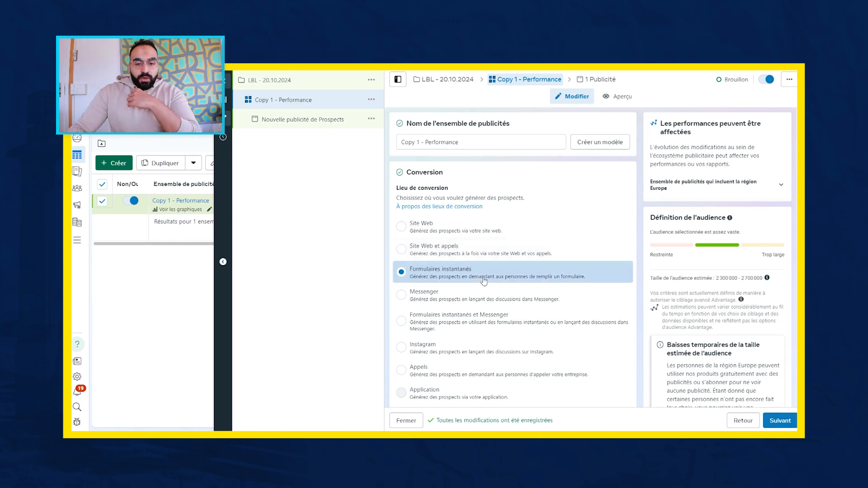
- Select LBL - Agency as the Facebook Page that the ad set promotes
{"action": "scroll", "coordinate": [507, 273], "scroll_direction": "down", "scroll_amount": 2}
{"action": "scroll", "coordinate": [506, 273], "scroll_direction": "down", "scroll_amount": 4}
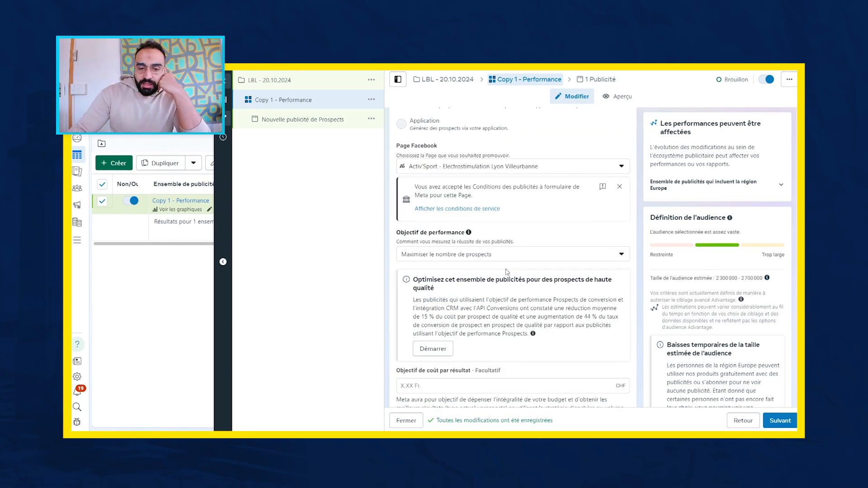
{"action": "left_click", "coordinate": [489, 205]}
{"action": "type", "text": "lbl"}
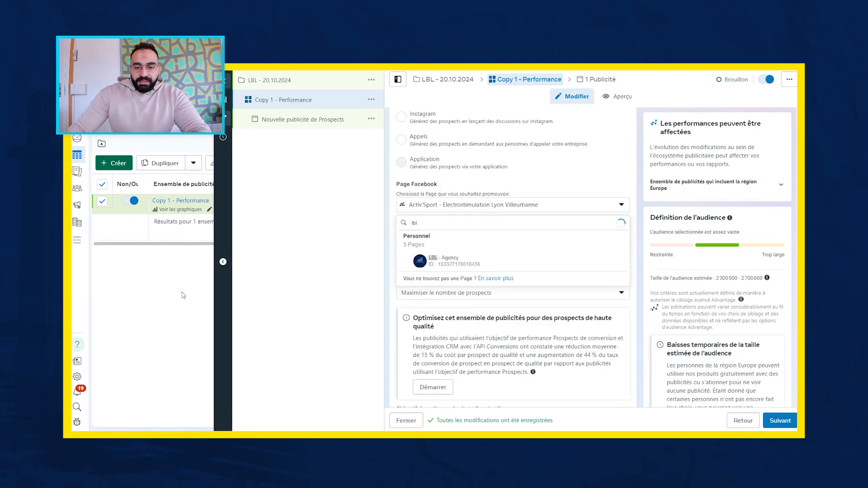
{"action": "left_click", "coordinate": [475, 257]}
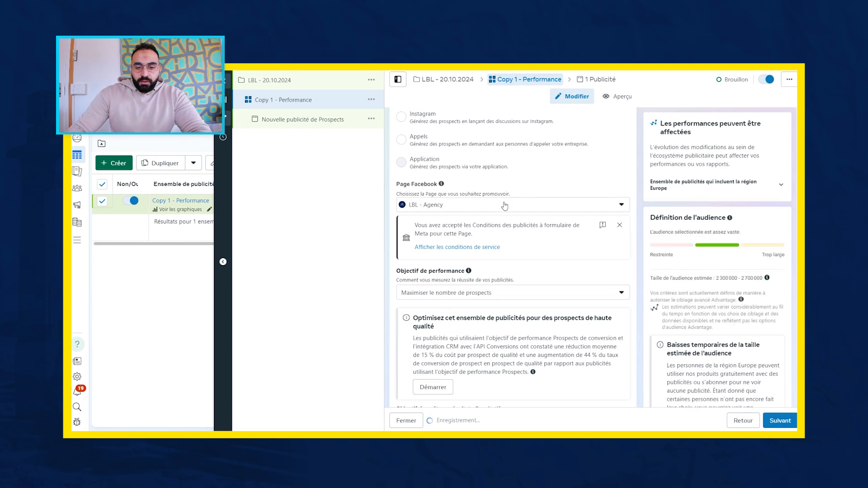
- Examine the performance goal options and the cost per result, dynamic creative and catalogue settings of the ad set
{"action": "scroll", "coordinate": [504, 206], "scroll_direction": "up", "scroll_amount": 1}
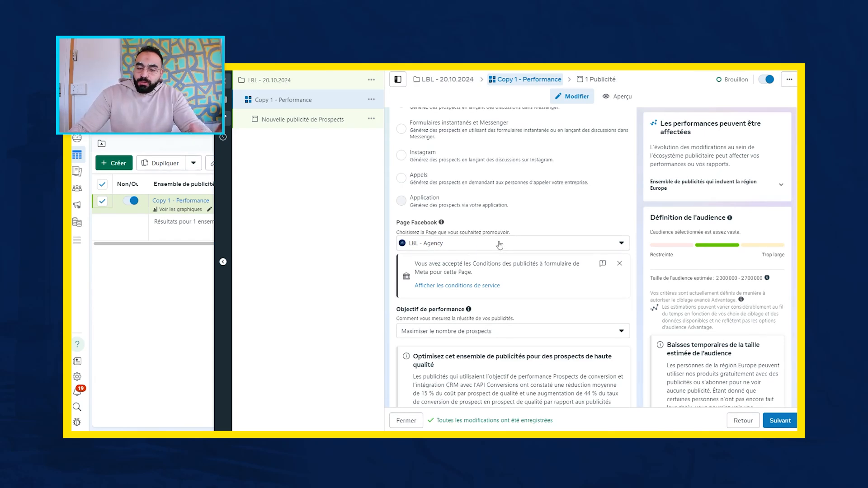
{"action": "scroll", "coordinate": [521, 222], "scroll_direction": "down", "scroll_amount": 3}
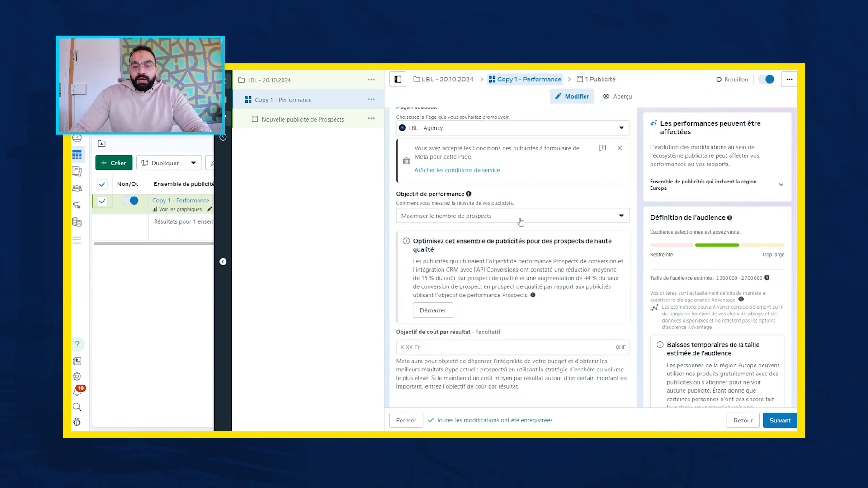
{"action": "left_click", "coordinate": [521, 222]}
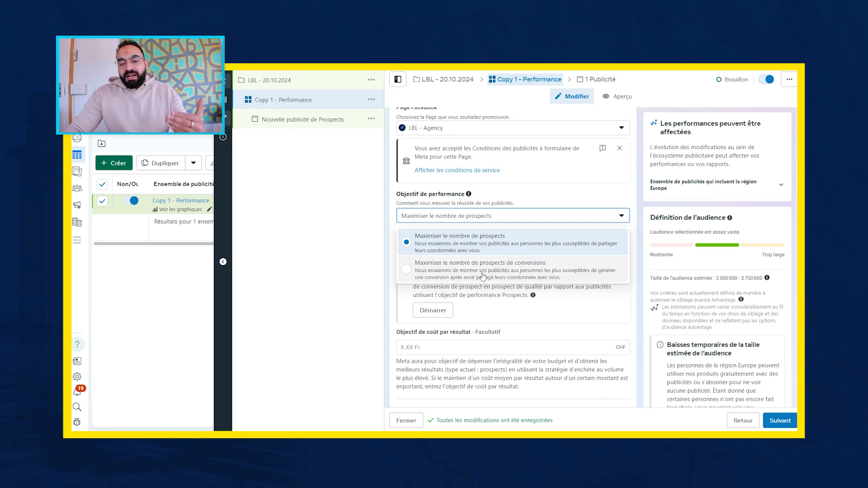
{"action": "left_click", "coordinate": [533, 182]}
{"action": "scroll", "coordinate": [534, 183], "scroll_direction": "down", "scroll_amount": 2}
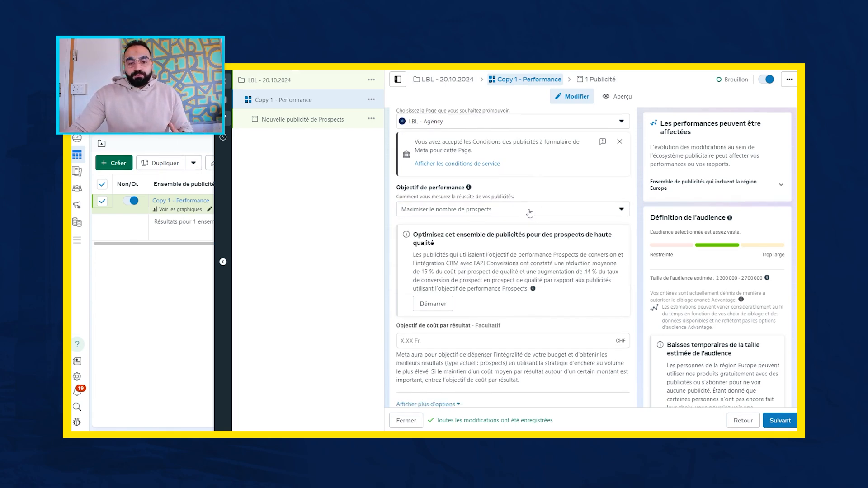
{"action": "scroll", "coordinate": [502, 254], "scroll_direction": "down", "scroll_amount": 2}
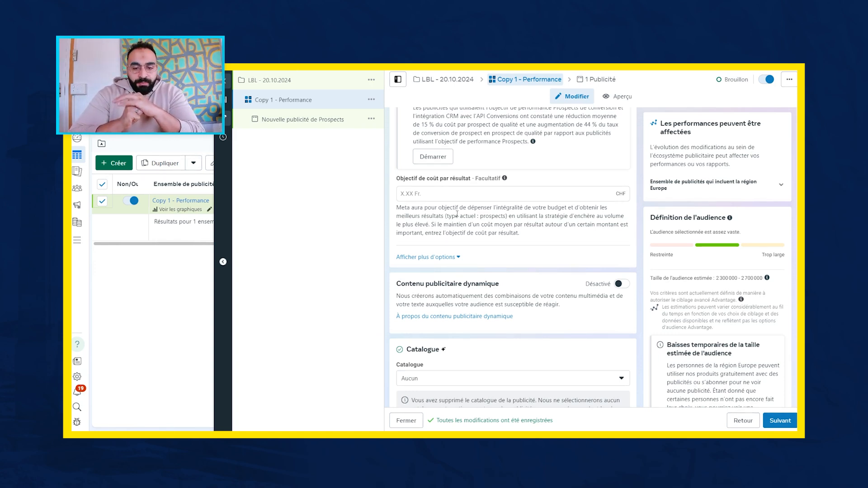
{"action": "scroll", "coordinate": [479, 317], "scroll_direction": "down", "scroll_amount": 3}
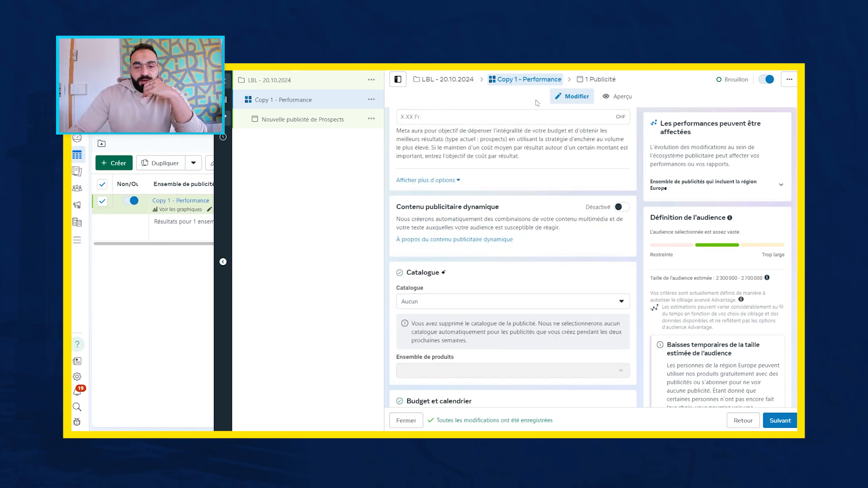
{"action": "scroll", "coordinate": [538, 198], "scroll_direction": "down", "scroll_amount": 3}
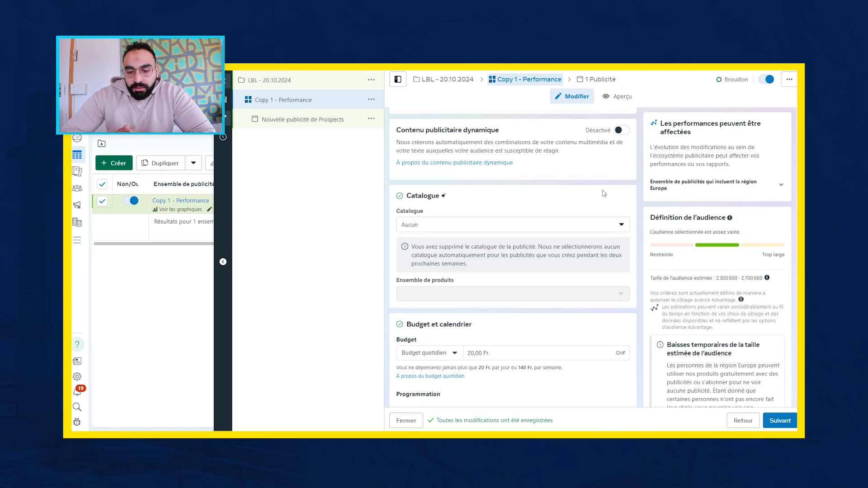
- Set the ad set's daily budget to 10 CHF
{"action": "scroll", "coordinate": [536, 317], "scroll_direction": "down", "scroll_amount": 2}
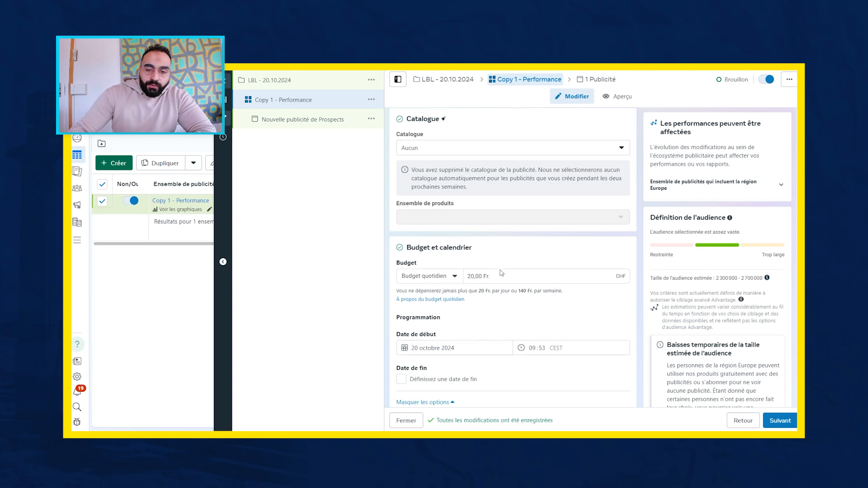
{"action": "left_click", "coordinate": [484, 277]}
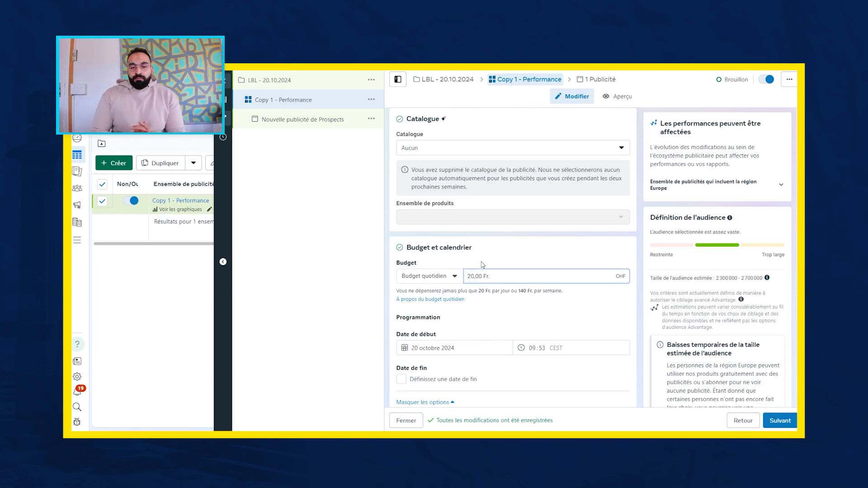
{"action": "key", "text": "BackSpace"}
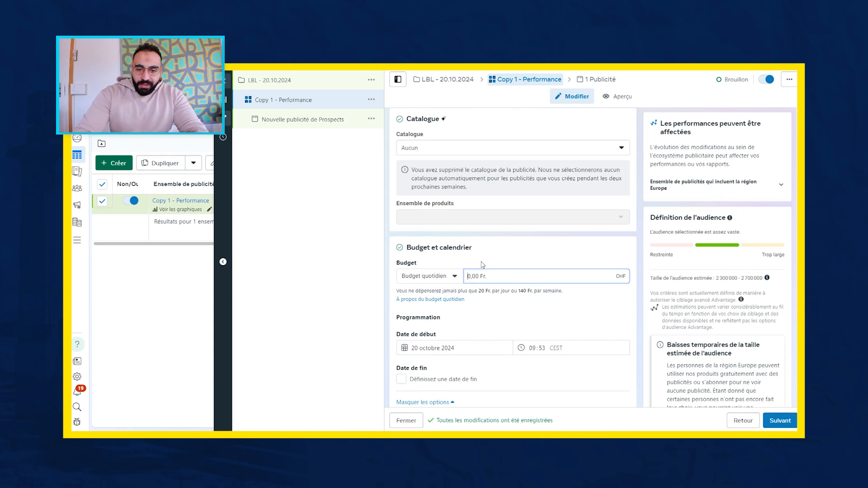
{"action": "type", "text": "1"}
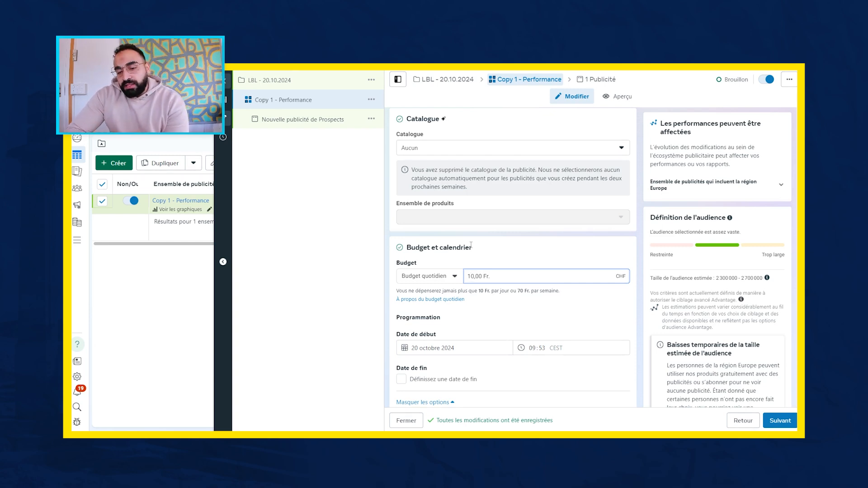
- Open the included locations in the ad set's audience controls for editing
{"action": "scroll", "coordinate": [471, 246], "scroll_direction": "down", "scroll_amount": 2}
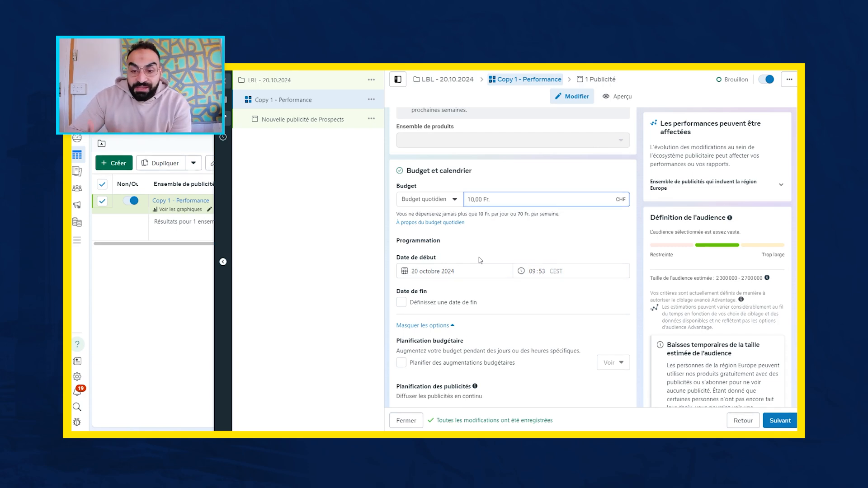
{"action": "scroll", "coordinate": [520, 253], "scroll_direction": "down", "scroll_amount": 5}
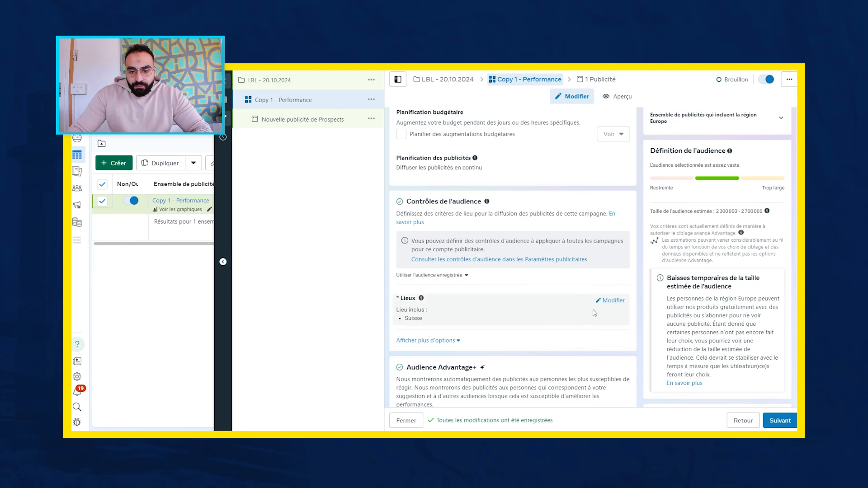
{"action": "left_click", "coordinate": [615, 301]}
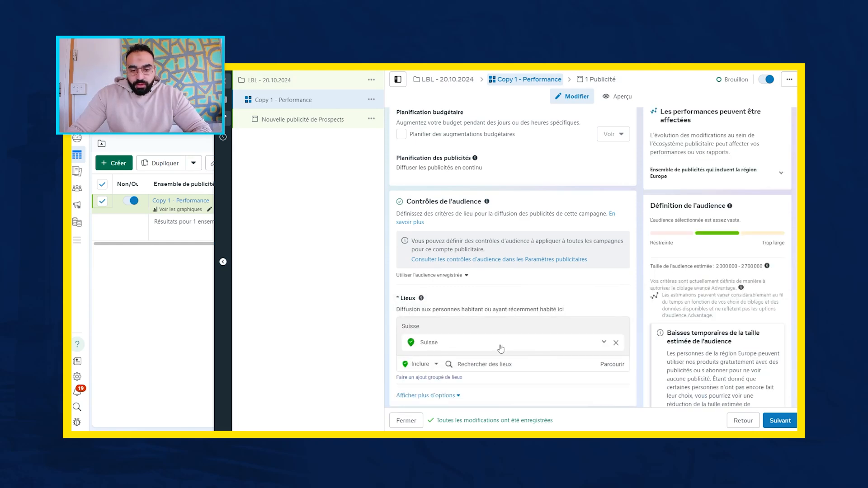
{"action": "left_click", "coordinate": [507, 365]}
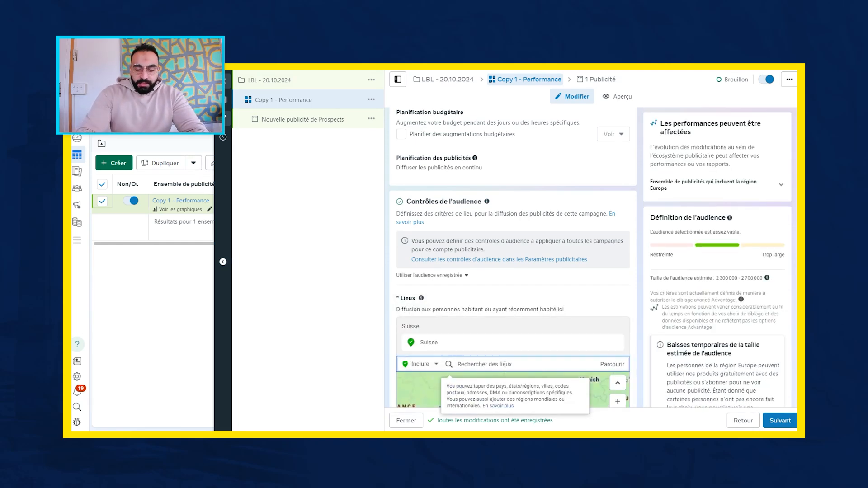
{"action": "type", "text": "sion"}
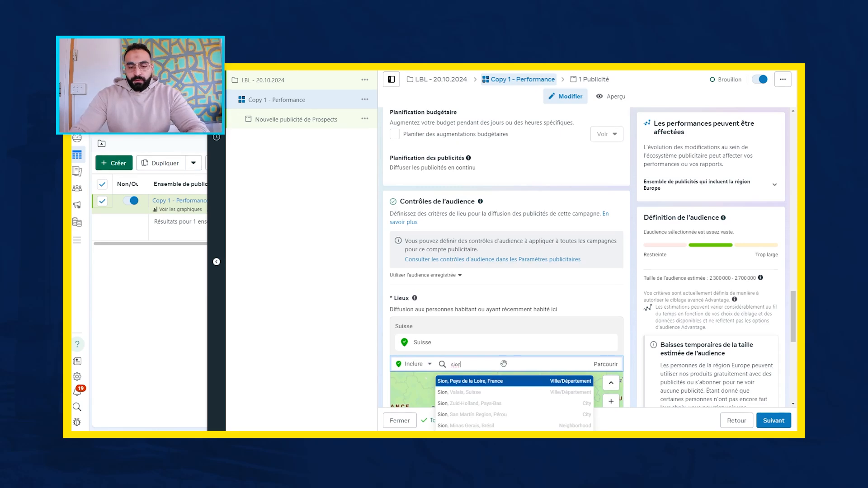
{"action": "key", "text": "Return"}
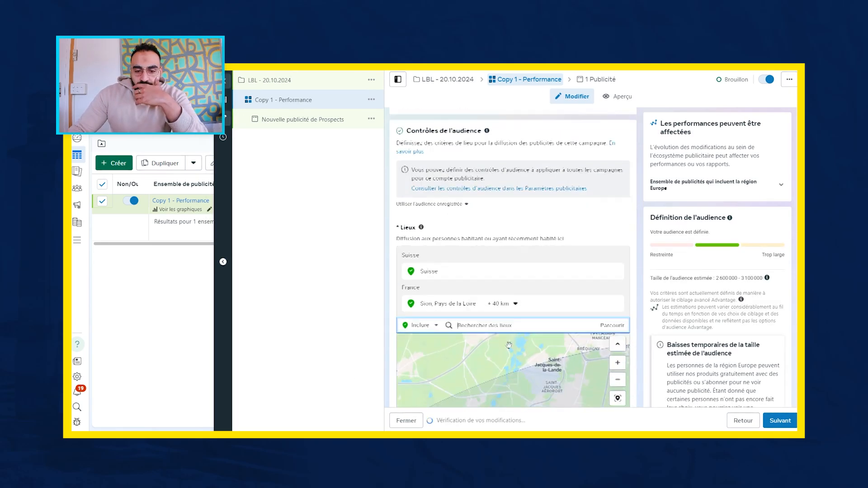
{"action": "scroll", "coordinate": [509, 345], "scroll_direction": "down", "scroll_amount": 2}
{"action": "left_click", "coordinate": [617, 258]}
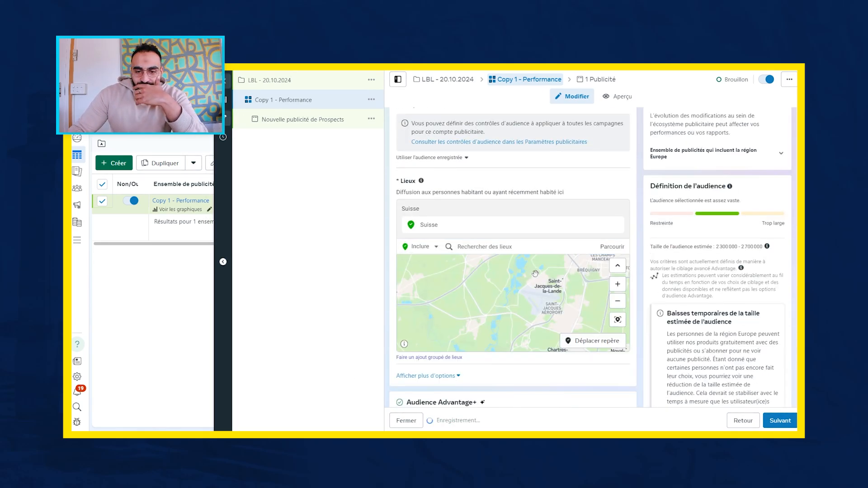
- Target Sion, Valais, Suisse as the audience location and set its radius to 17 km
{"action": "left_click", "coordinate": [571, 247]}
{"action": "type", "text": "sion"}
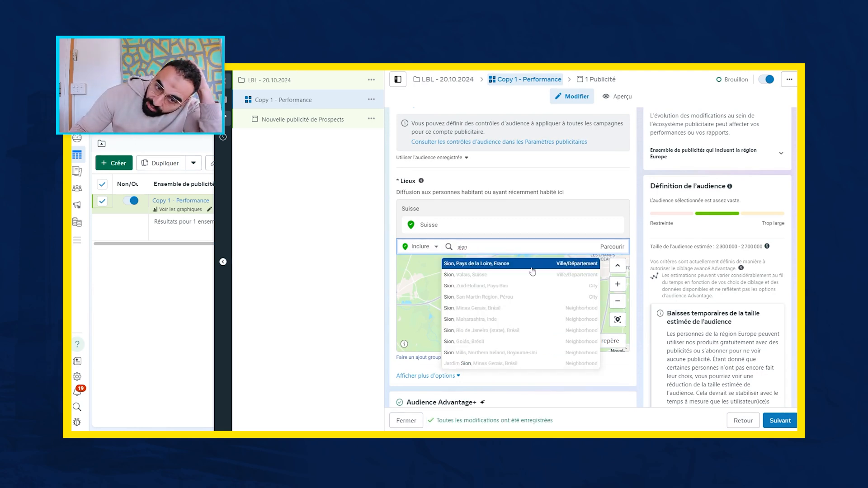
{"action": "left_click", "coordinate": [563, 275]}
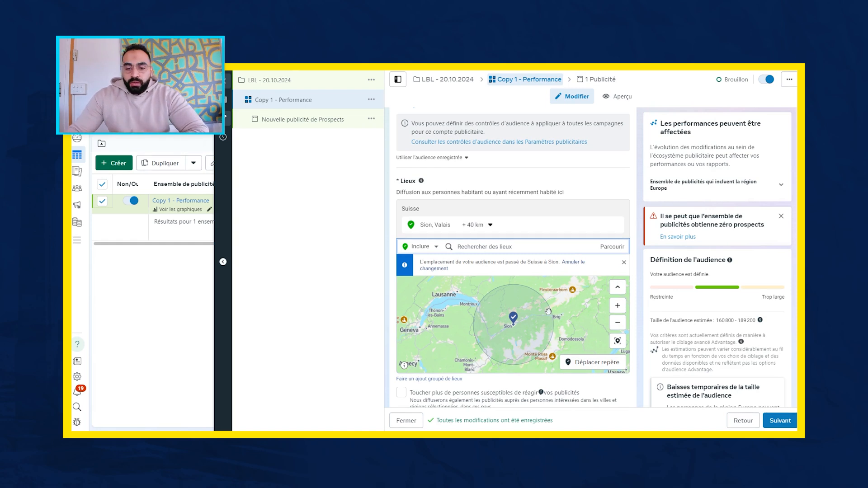
{"action": "left_click", "coordinate": [476, 224]}
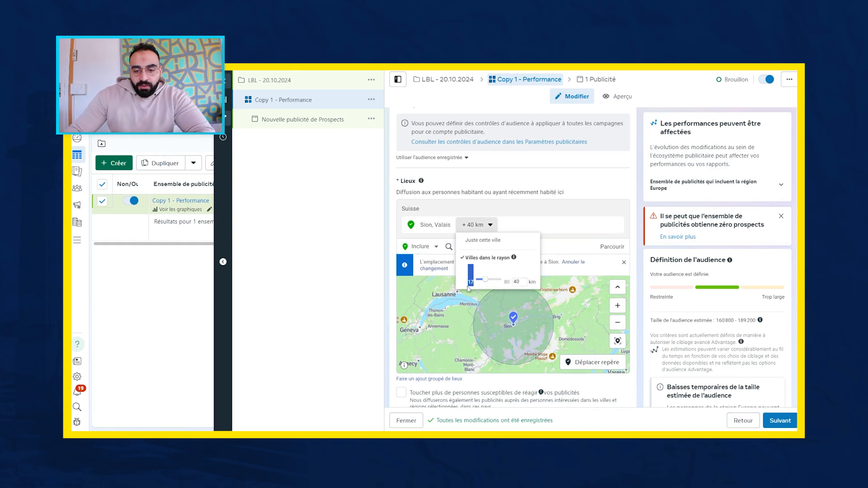
{"action": "left_click_drag", "start_coordinate": [487, 283], "coordinate": [447, 302]}
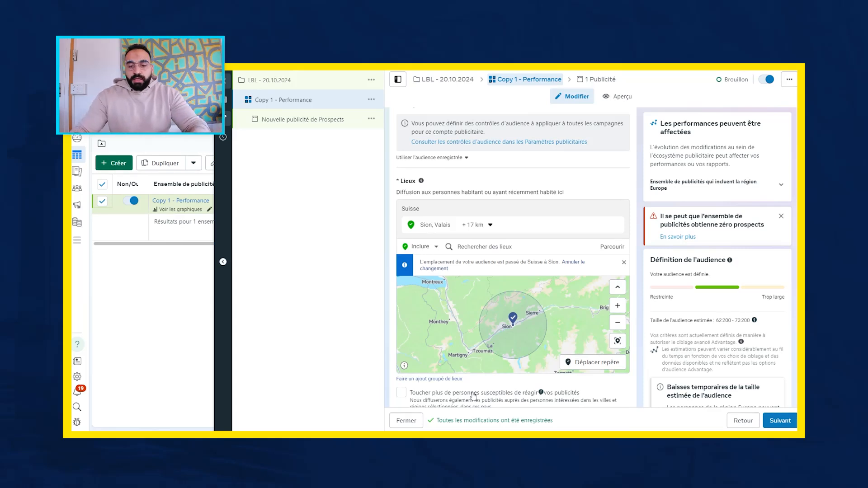
- Drop a location pin on the map near Sion and remove the Sion, Valais location from the list
{"action": "mouse_move", "coordinate": [617, 227]}
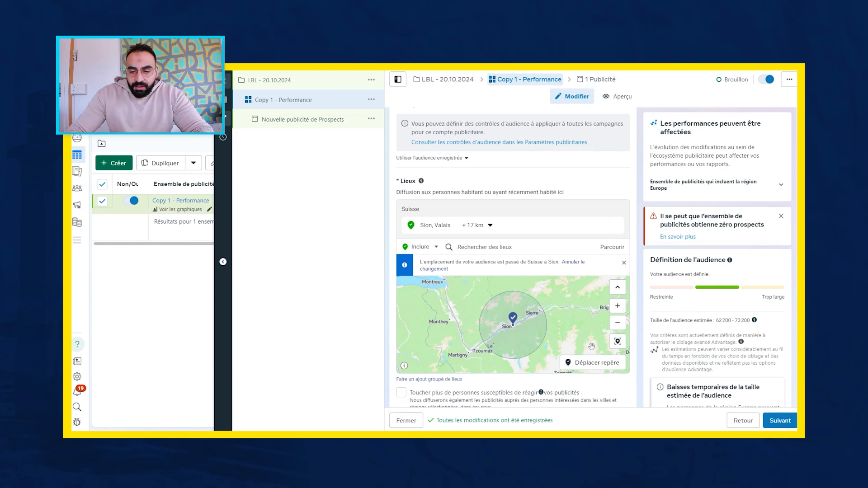
{"action": "left_click", "coordinate": [598, 365]}
{"action": "left_click", "coordinate": [506, 328]}
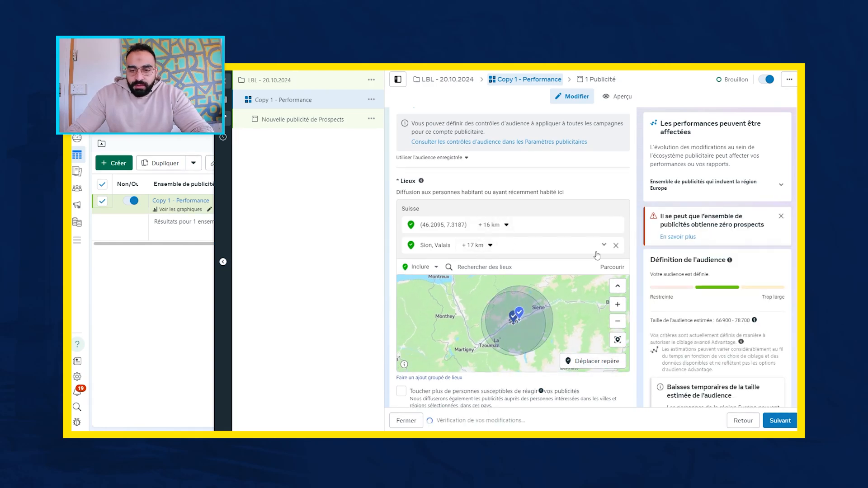
{"action": "left_click", "coordinate": [616, 245]}
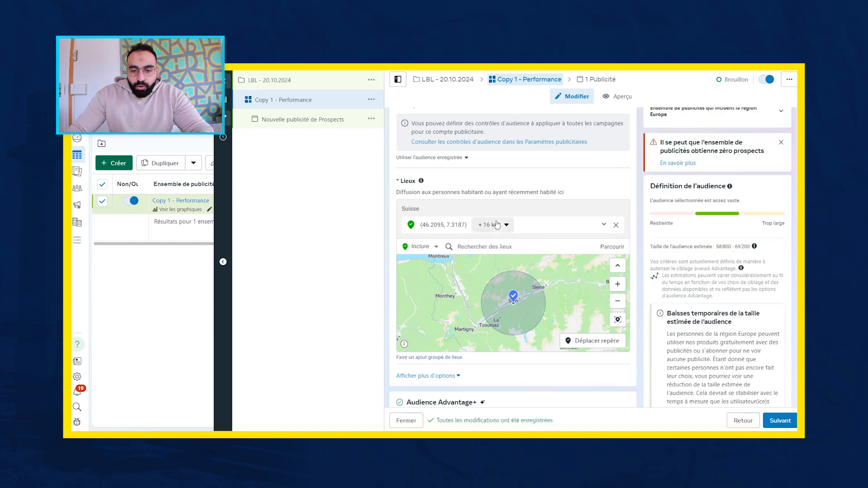
- Set the radius around the dropped location pin to 7 km
{"action": "left_click", "coordinate": [493, 225]}
{"action": "left_click_drag", "start_coordinate": [488, 256], "coordinate": [484, 256]}
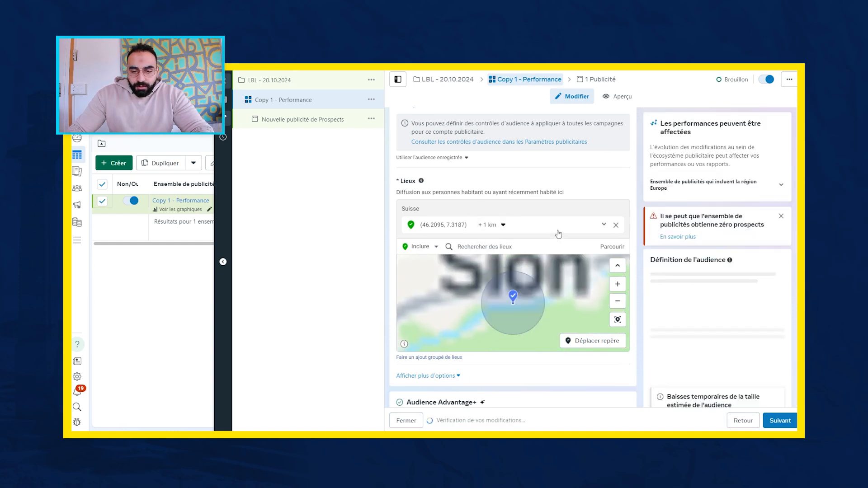
{"action": "left_click", "coordinate": [497, 226]}
{"action": "left_click", "coordinate": [528, 253]}
{"action": "key", "text": "BackSpace"}
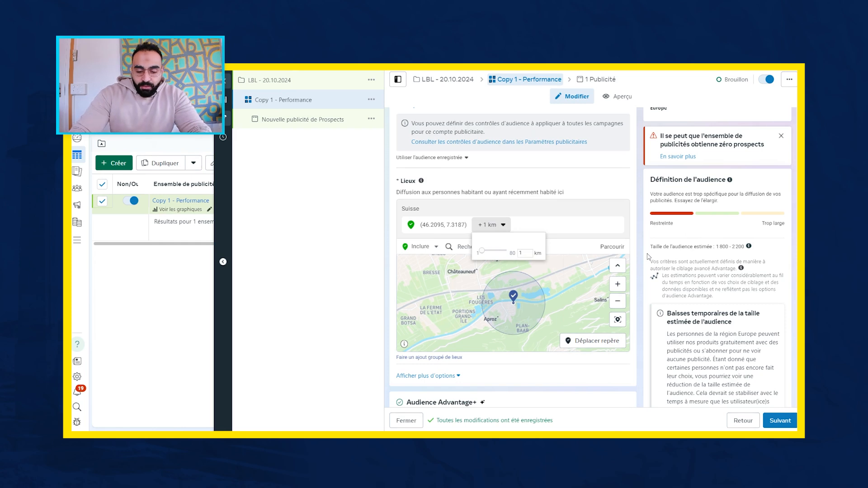
{"action": "type", "text": "7"}
{"action": "key", "text": "Return"}
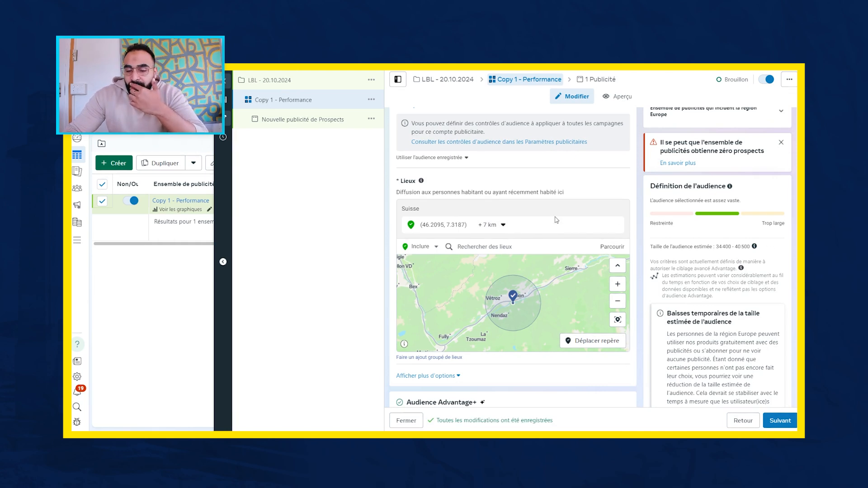
- Replace the location pin with a new one near Aproz, south-west of Sion, and set its radius to 1 km
{"action": "left_click", "coordinate": [589, 342]}
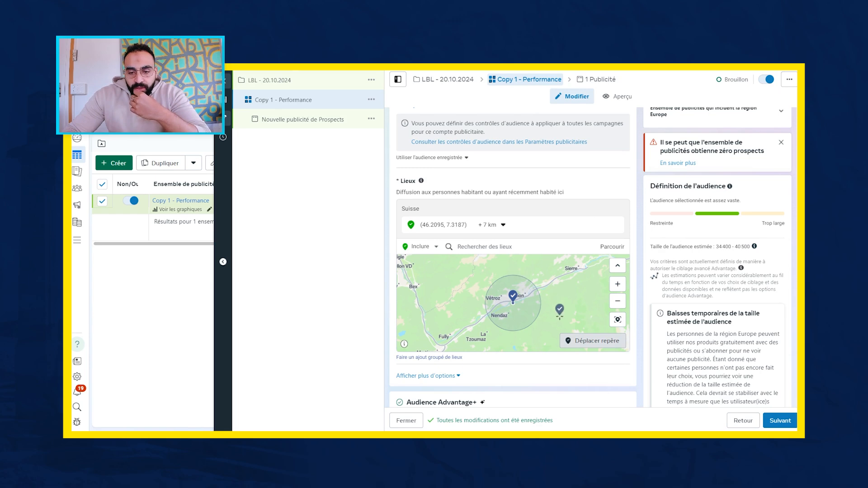
{"action": "scroll", "coordinate": [560, 317], "scroll_direction": "down", "scroll_amount": 3}
{"action": "scroll", "coordinate": [562, 316], "scroll_direction": "up", "scroll_amount": 8}
{"action": "left_click", "coordinate": [552, 322]}
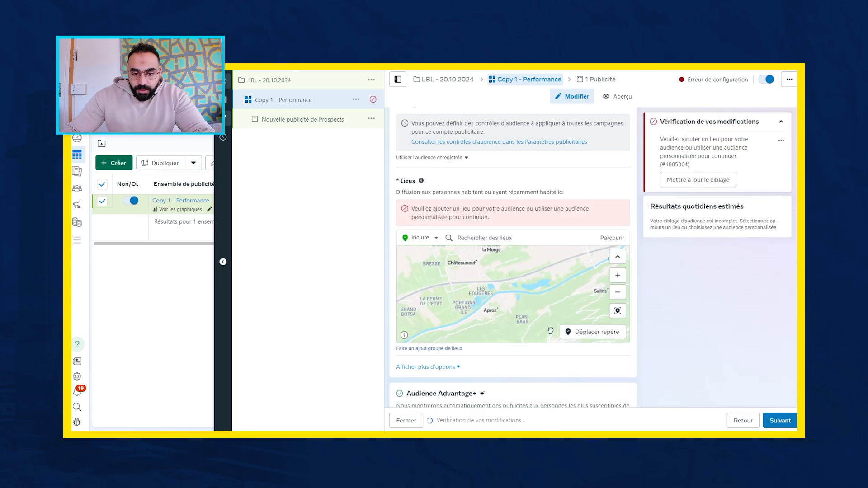
{"action": "left_click", "coordinate": [507, 229]}
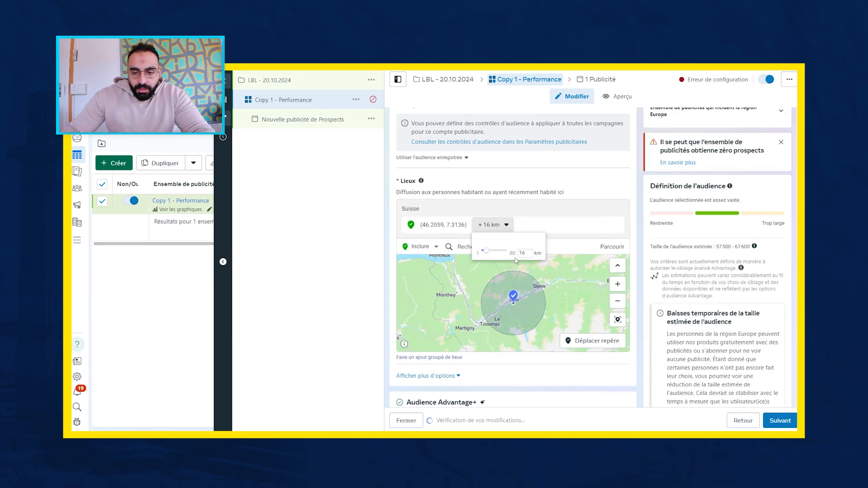
{"action": "left_click_drag", "start_coordinate": [486, 251], "coordinate": [474, 254]}
{"action": "left_click", "coordinate": [557, 360]}
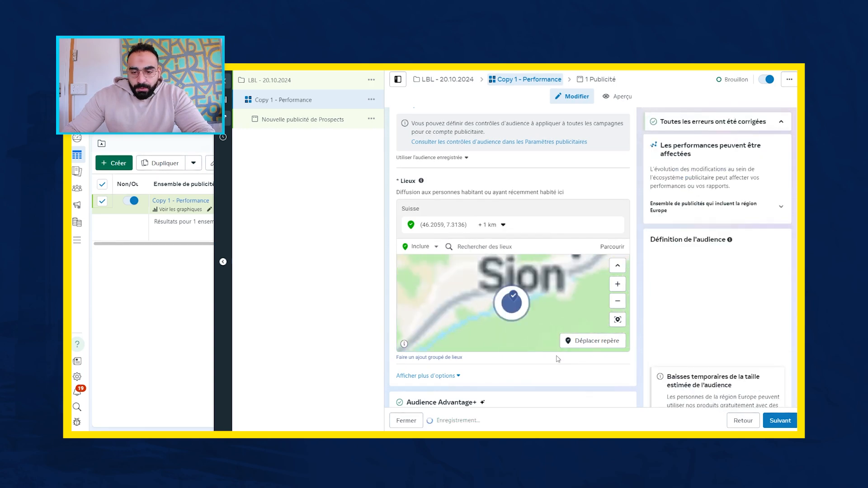
- Add a second location pin at Vétroz and set its radius to 1 km
{"action": "scroll", "coordinate": [545, 305], "scroll_direction": "up", "scroll_amount": 5}
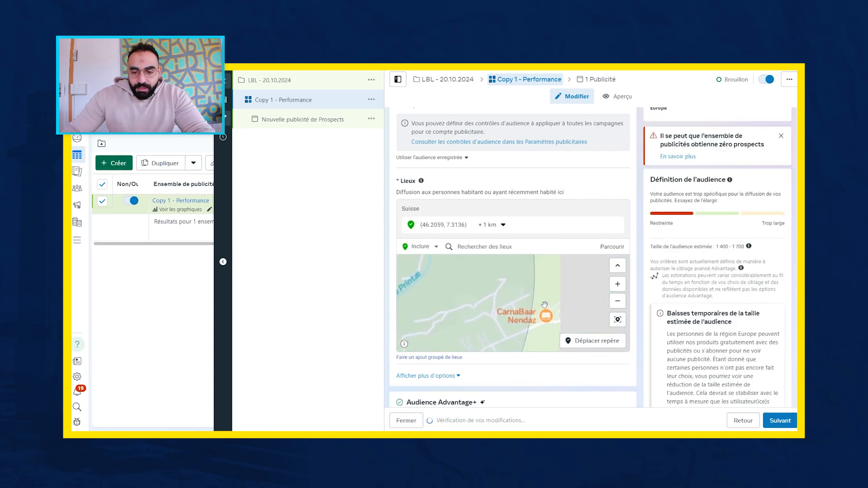
{"action": "scroll", "coordinate": [545, 305], "scroll_direction": "down", "scroll_amount": 3}
{"action": "scroll", "coordinate": [535, 294], "scroll_direction": "down", "scroll_amount": 2}
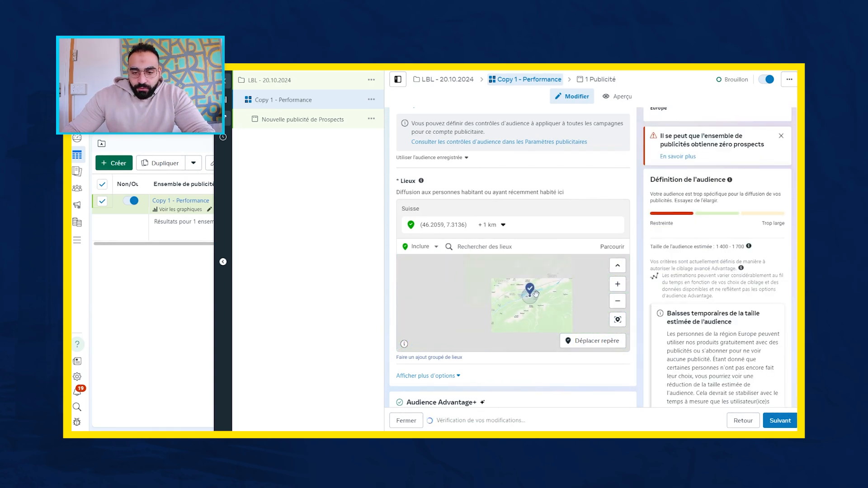
{"action": "left_click", "coordinate": [597, 341]}
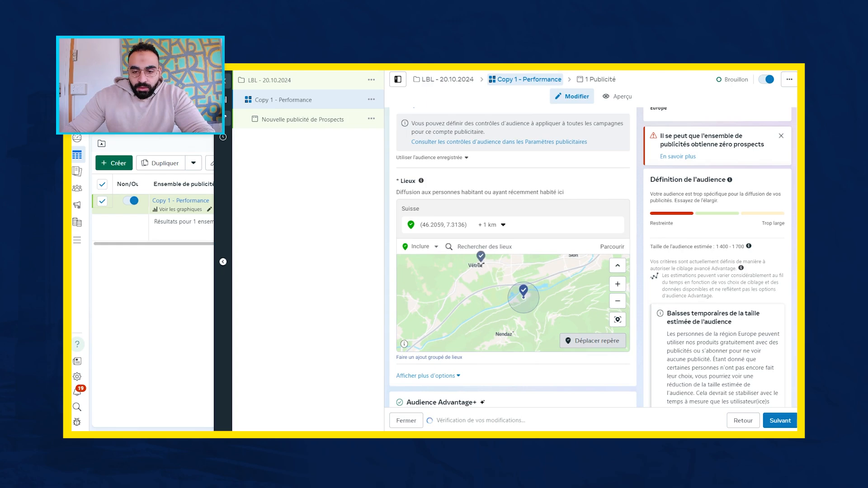
{"action": "left_click", "coordinate": [482, 263]}
{"action": "left_click", "coordinate": [488, 225]}
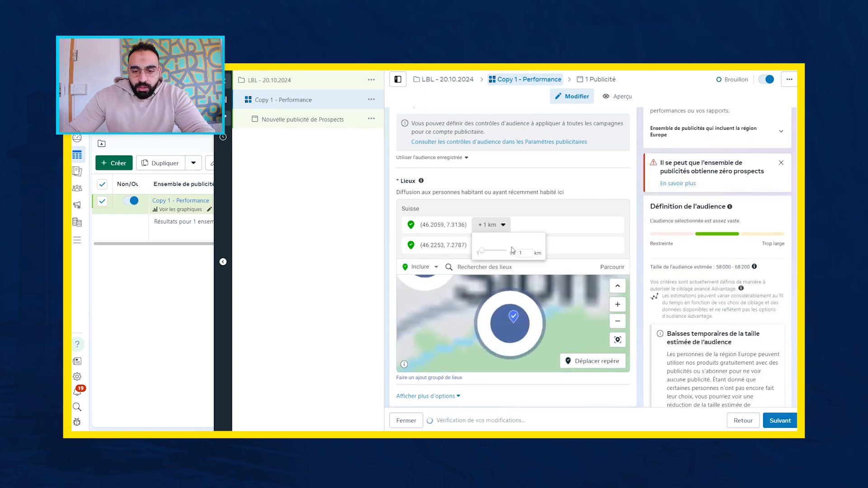
{"action": "left_click", "coordinate": [558, 223]}
{"action": "left_click", "coordinate": [489, 245]}
{"action": "left_click_drag", "start_coordinate": [482, 271], "coordinate": [482, 272]}
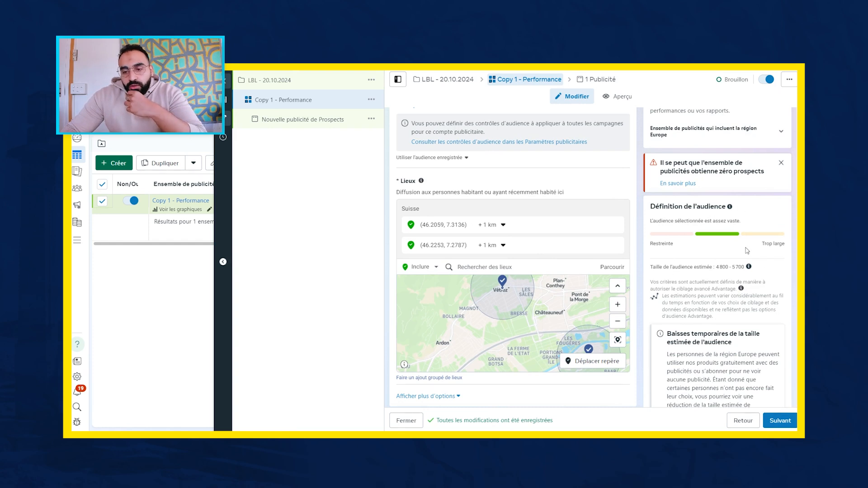
{"action": "left_click_drag", "start_coordinate": [572, 311], "coordinate": [523, 280]}
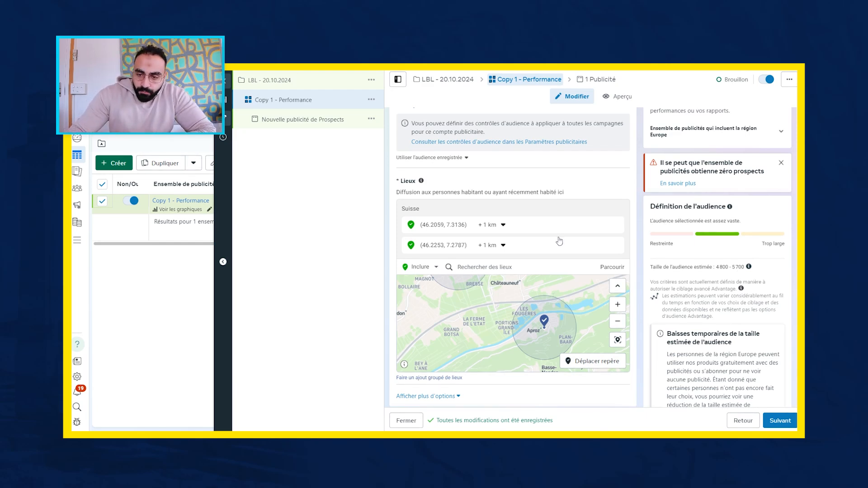
{"action": "mouse_move", "coordinate": [603, 247]}
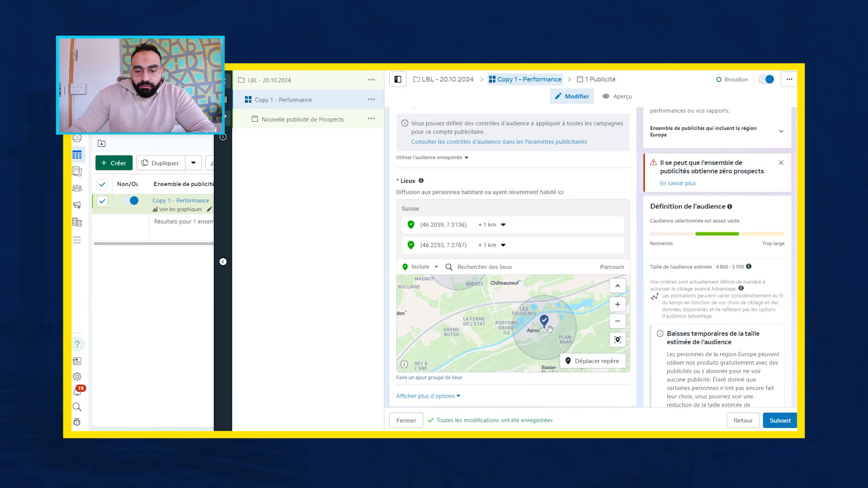
- Check the existing custom audiences and the audience types available for creation in the Audience Advantage+ section
{"action": "scroll", "coordinate": [538, 279], "scroll_direction": "down", "scroll_amount": 5}
{"action": "left_click", "coordinate": [489, 248]}
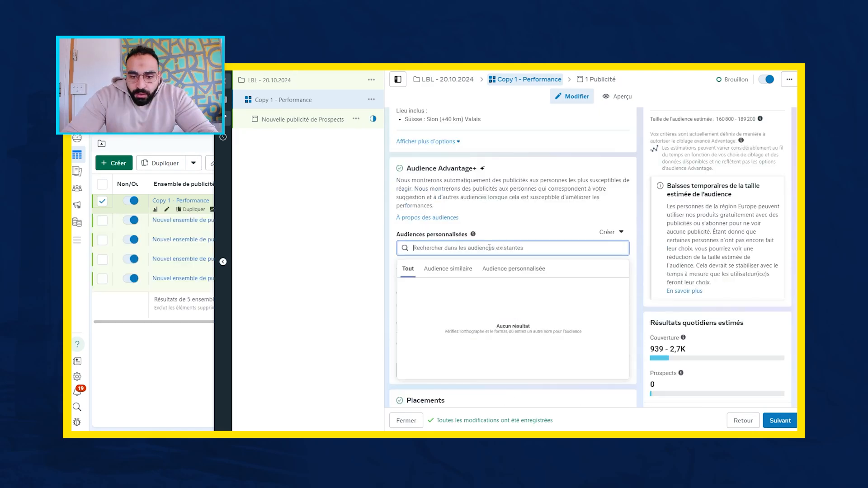
{"action": "left_click", "coordinate": [516, 228]}
{"action": "left_click", "coordinate": [603, 232]}
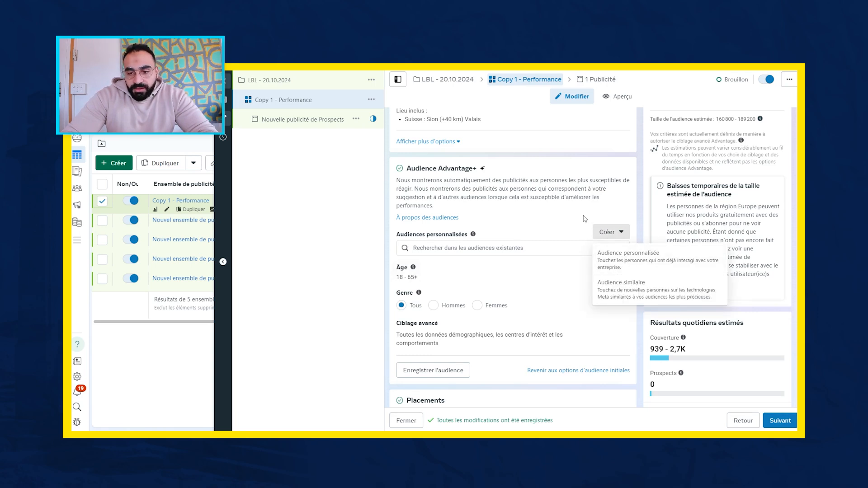
{"action": "left_click", "coordinate": [585, 218]}
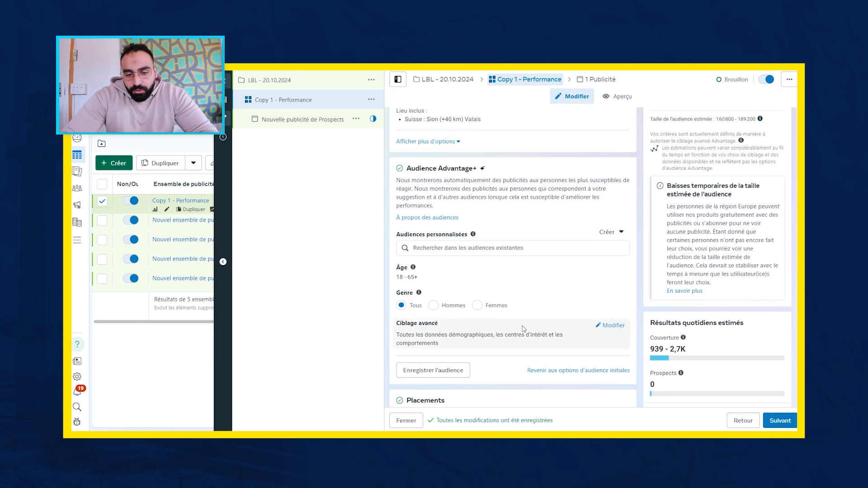
- Search the ad set's advanced targeting interests for "fitnes", and clear the search without adding any interest
{"action": "left_click", "coordinate": [598, 326]}
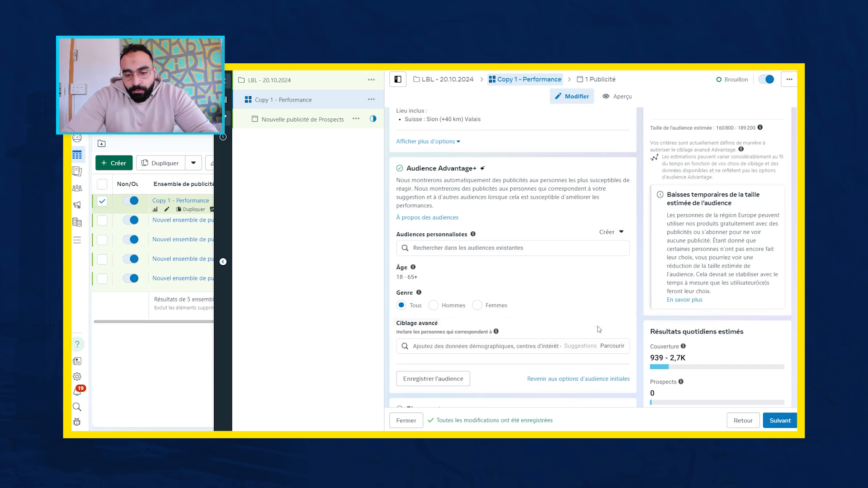
{"action": "left_click", "coordinate": [525, 347]}
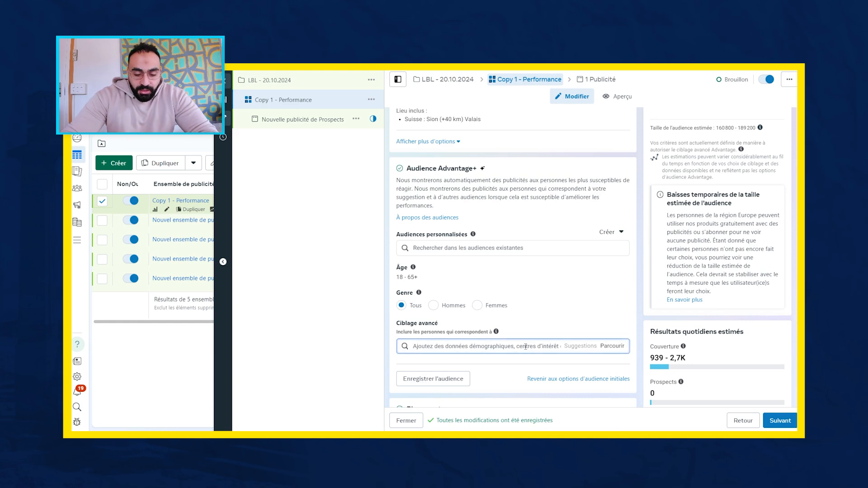
{"action": "type", "text": "fitnes"}
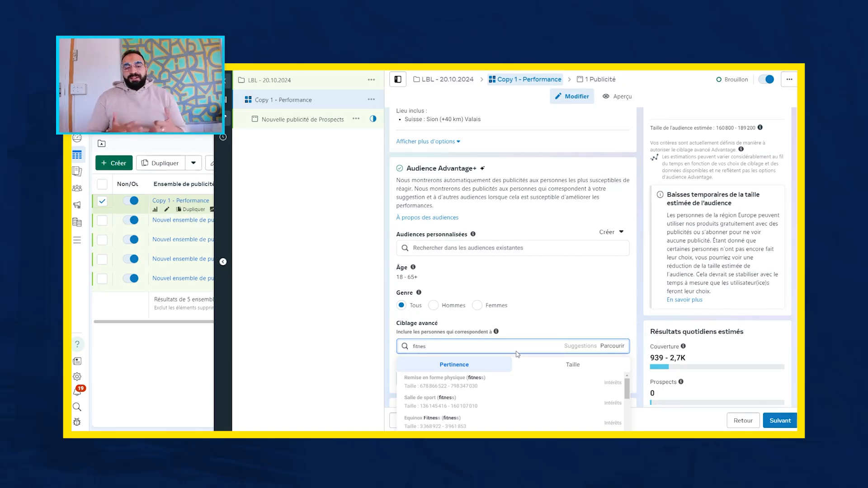
{"action": "key", "text": "BackSpace"}
{"action": "key", "text": "BackSpace"}
{"action": "key", "text": "BackSpace"}
{"action": "key", "text": "BackSpace"}
{"action": "key", "text": "BackSpace"}
{"action": "key", "text": "BackSpace"}
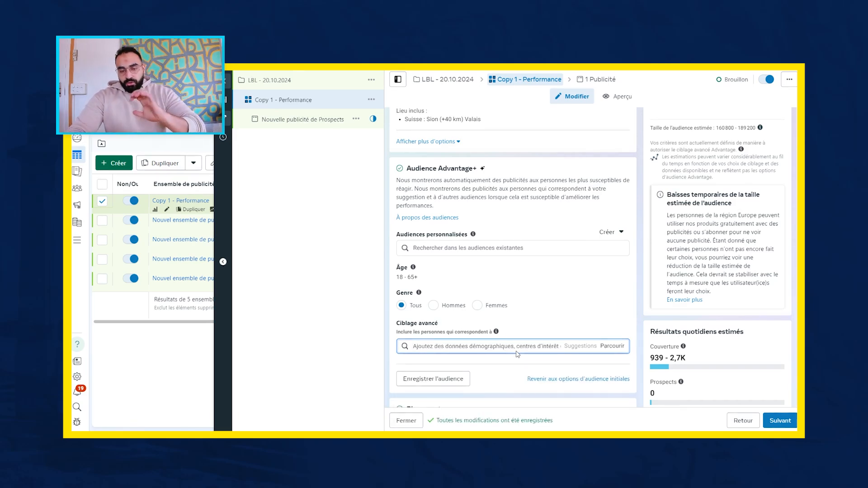
- Expand the additional placement options and examine the Advantage+ placements, inventory filter, block lists and content exclusions
{"action": "scroll", "coordinate": [518, 354], "scroll_direction": "down", "scroll_amount": 3}
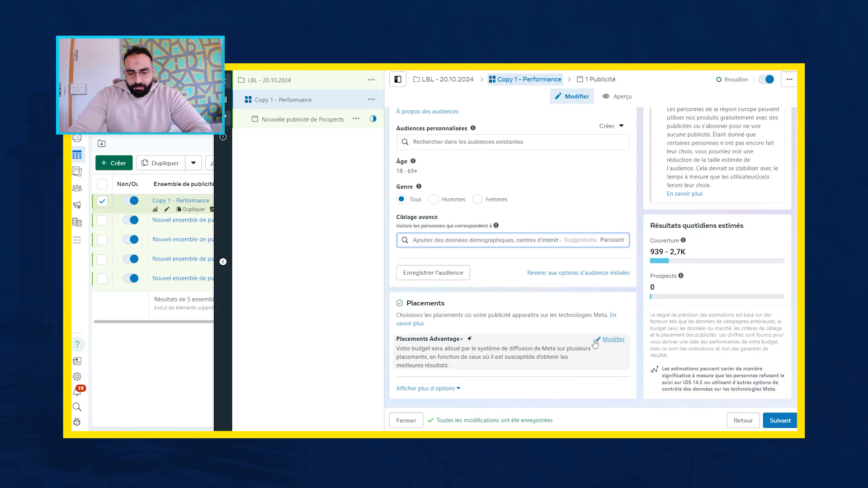
{"action": "left_click", "coordinate": [447, 388]}
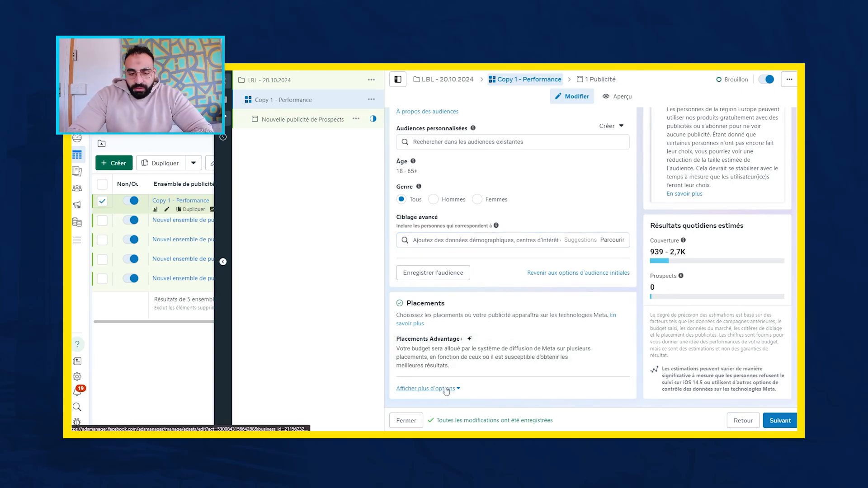
{"action": "scroll", "coordinate": [526, 336], "scroll_direction": "down", "scroll_amount": 3}
{"action": "scroll", "coordinate": [526, 336], "scroll_direction": "down", "scroll_amount": 2}
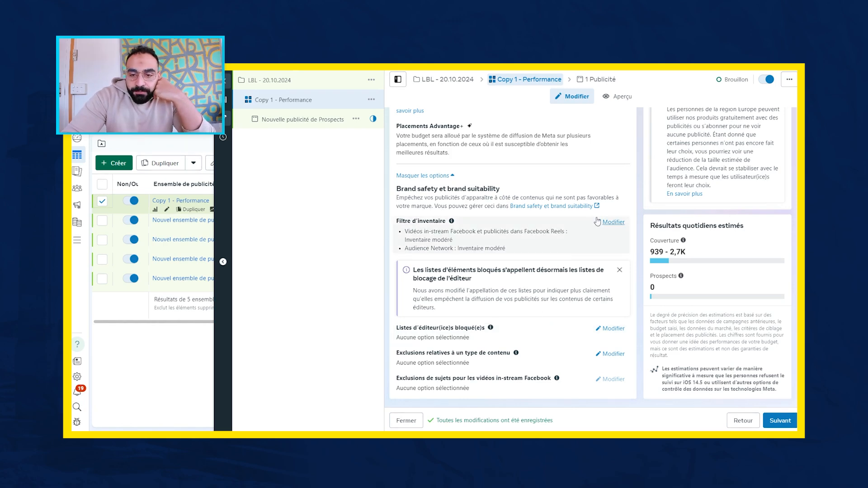
{"action": "scroll", "coordinate": [524, 194], "scroll_direction": "up", "scroll_amount": 3}
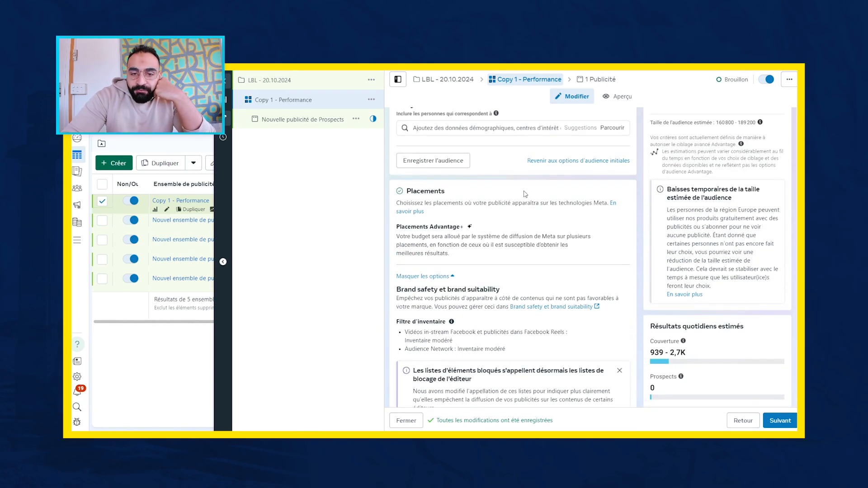
{"action": "scroll", "coordinate": [525, 194], "scroll_direction": "down", "scroll_amount": 2}
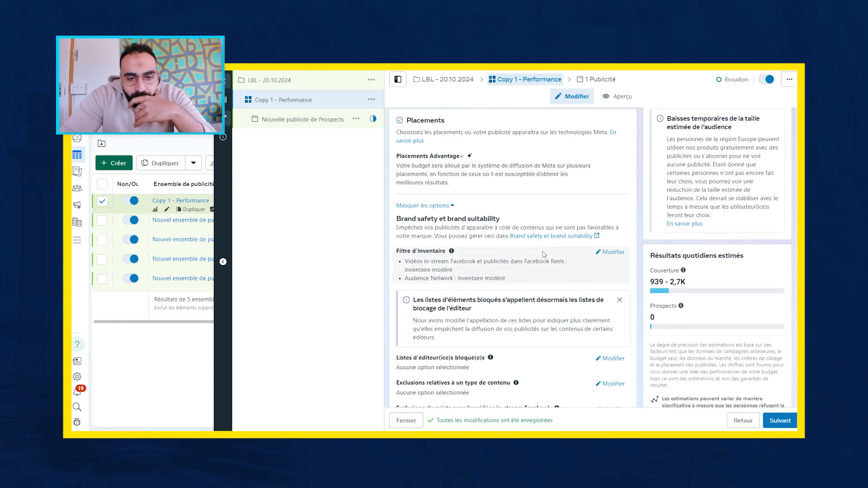
{"action": "scroll", "coordinate": [521, 246], "scroll_direction": "up", "scroll_amount": 2}
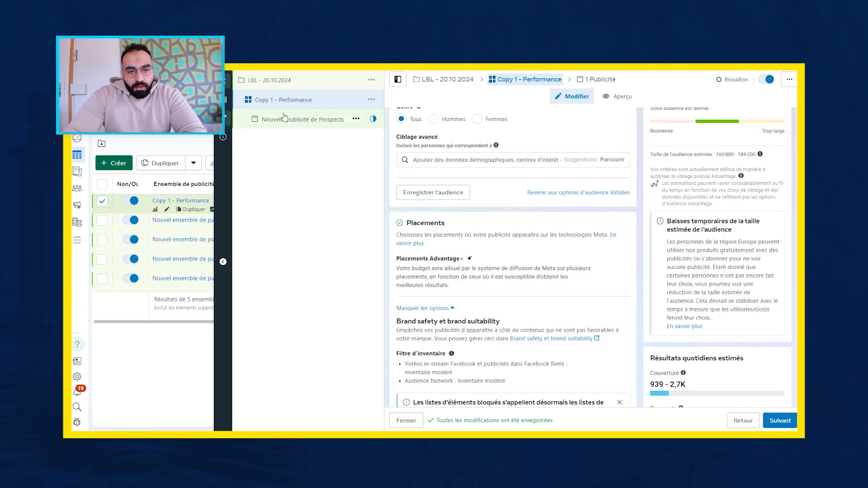
{"action": "scroll", "coordinate": [495, 288], "scroll_direction": "down", "scroll_amount": 2}
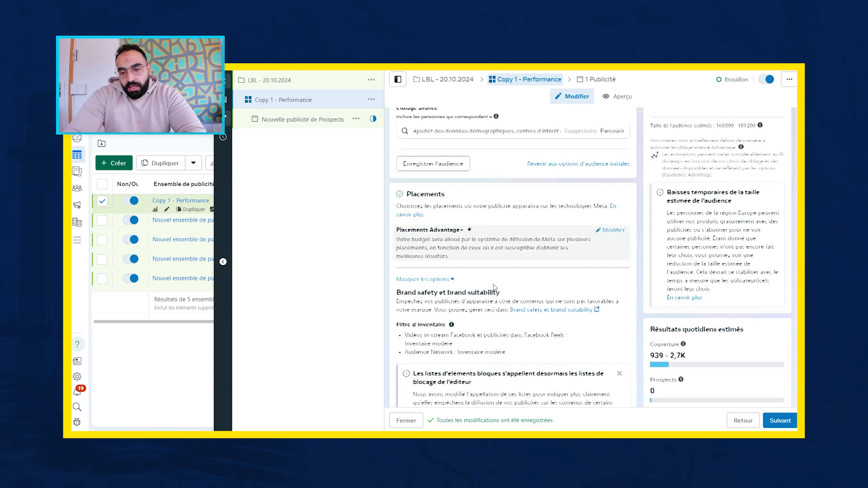
{"action": "scroll", "coordinate": [495, 288], "scroll_direction": "down", "scroll_amount": 3}
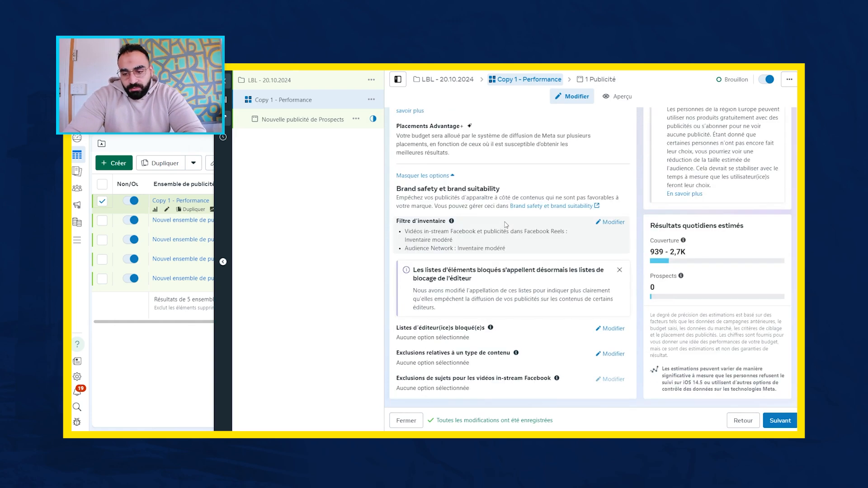
- Open the ad Nouvelle publicité de Prospects and review its identity, format and ad content sections
{"action": "left_click", "coordinate": [325, 122]}
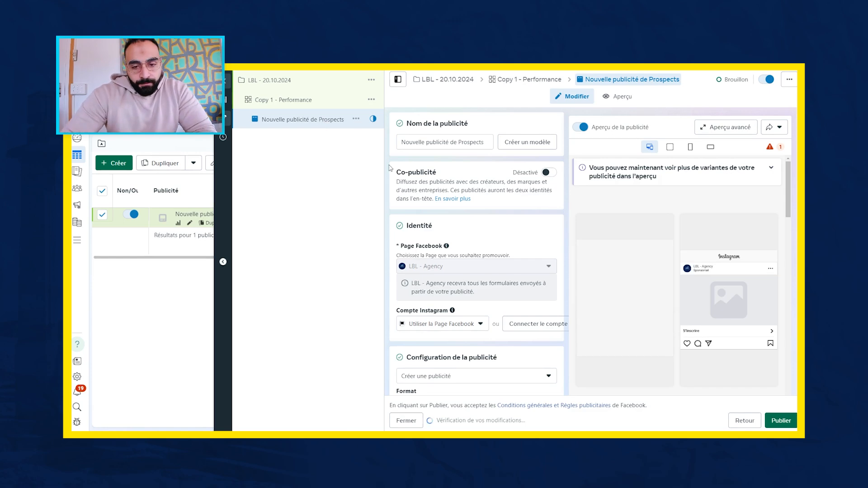
{"action": "scroll", "coordinate": [453, 204], "scroll_direction": "down", "scroll_amount": 2}
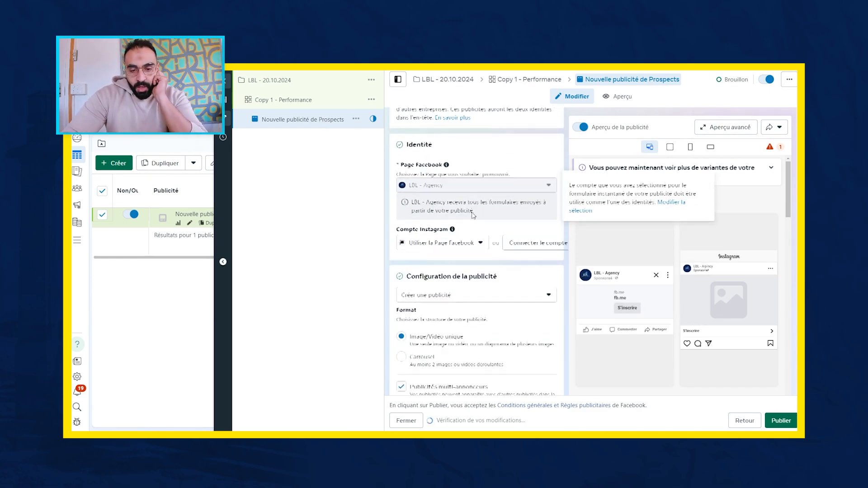
{"action": "scroll", "coordinate": [473, 215], "scroll_direction": "up", "scroll_amount": 2}
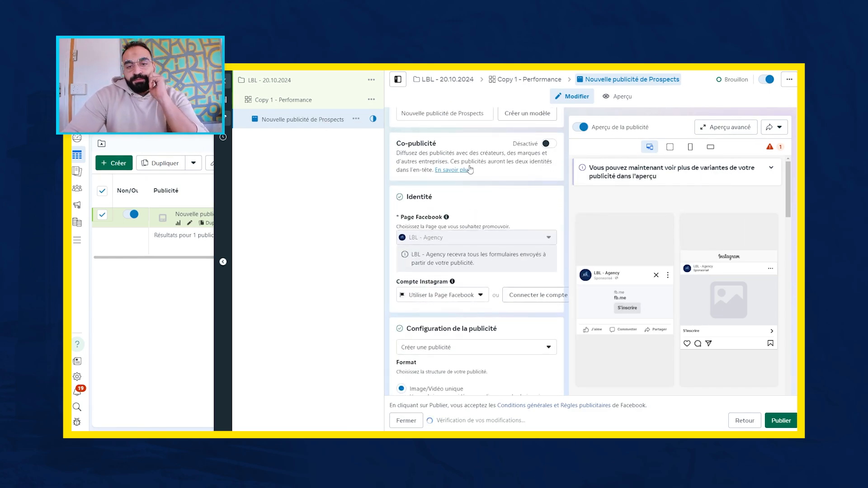
{"action": "scroll", "coordinate": [471, 170], "scroll_direction": "up", "scroll_amount": 1}
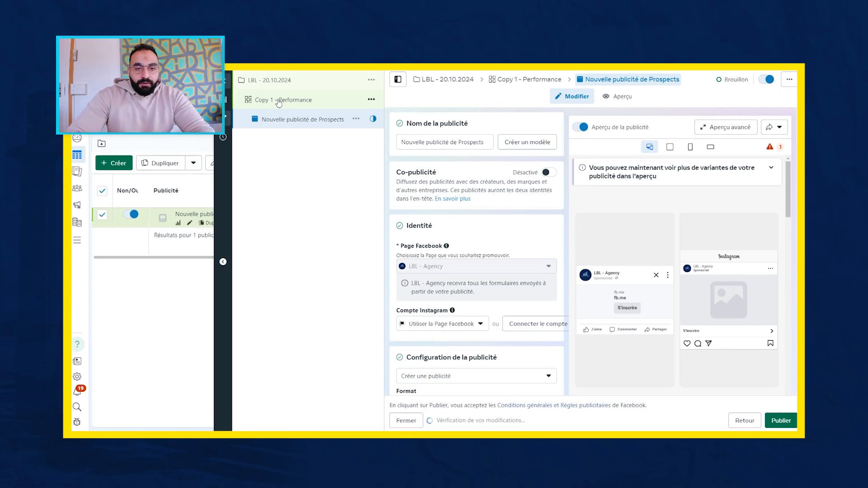
{"action": "scroll", "coordinate": [458, 260], "scroll_direction": "down", "scroll_amount": 3}
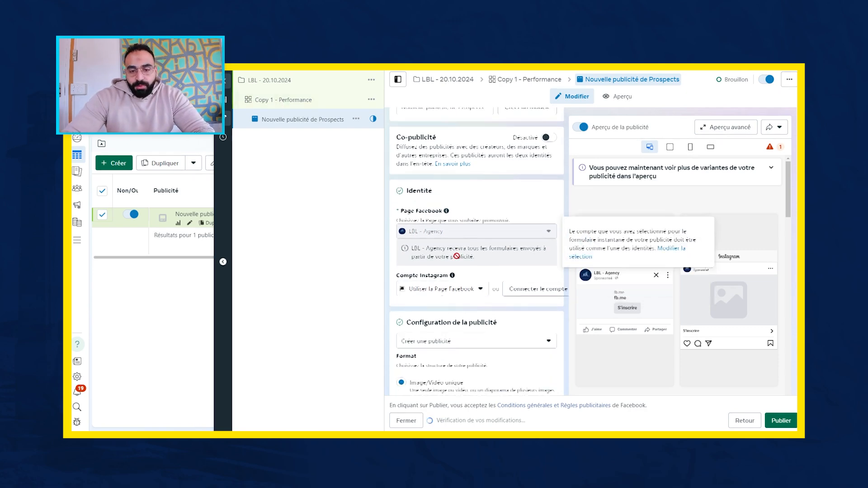
{"action": "scroll", "coordinate": [458, 260], "scroll_direction": "down", "scroll_amount": 2}
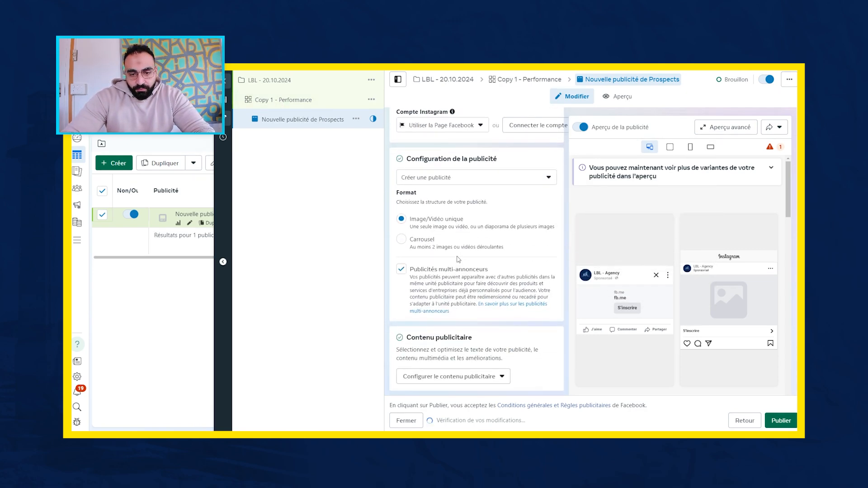
{"action": "scroll", "coordinate": [458, 260], "scroll_direction": "up", "scroll_amount": 5}
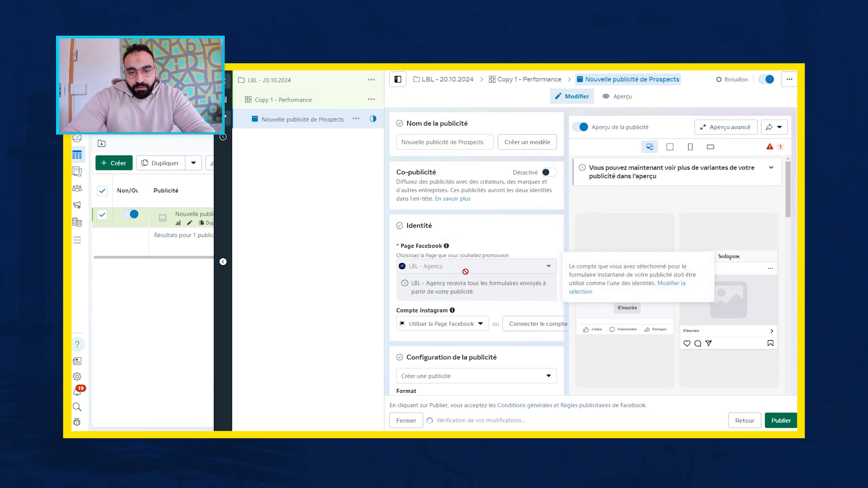
- Rename the ad as Créa 1
{"action": "left_click", "coordinate": [464, 139]}
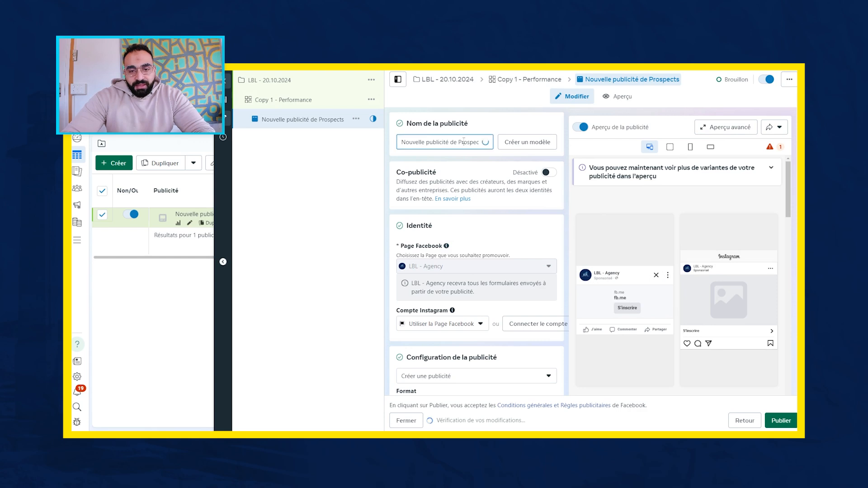
{"action": "key", "text": "ctrl+a"}
{"action": "type", "text": "Créa 1"}
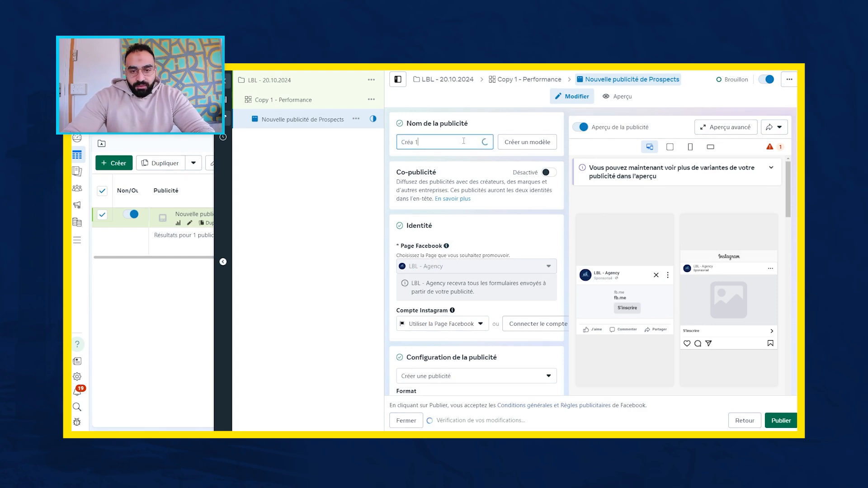
- Try the Carrousel format for Créa 1, turn off Publicités multi-annonceurs, and set the format back to Image/Vidéo unique
{"action": "scroll", "coordinate": [456, 172], "scroll_direction": "down", "scroll_amount": 3}
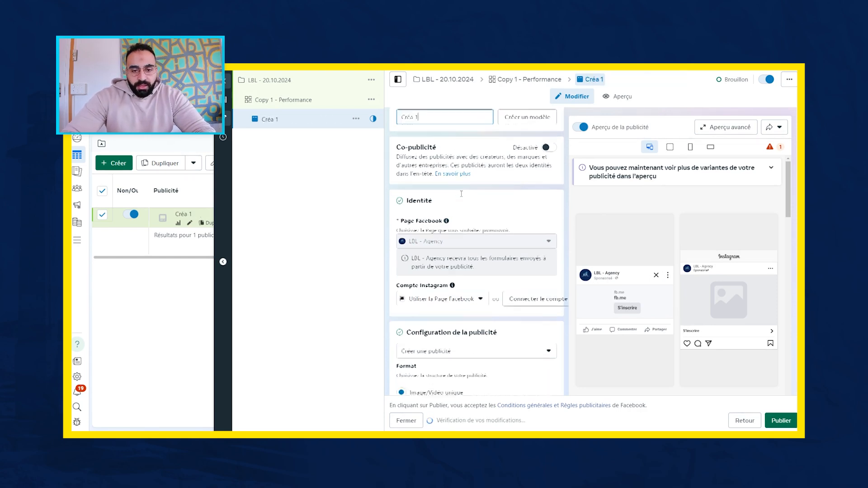
{"action": "scroll", "coordinate": [463, 197], "scroll_direction": "down", "scroll_amount": 1}
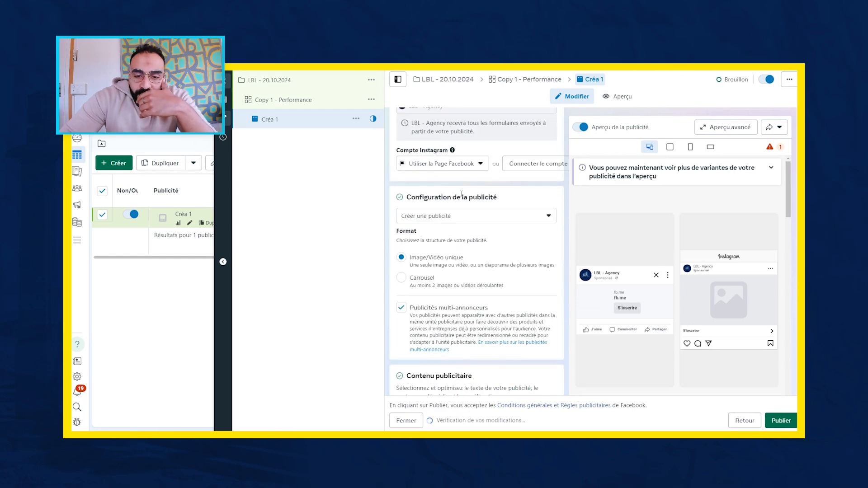
{"action": "scroll", "coordinate": [462, 197], "scroll_direction": "up", "scroll_amount": 3}
{"action": "scroll", "coordinate": [462, 196], "scroll_direction": "up", "scroll_amount": 1}
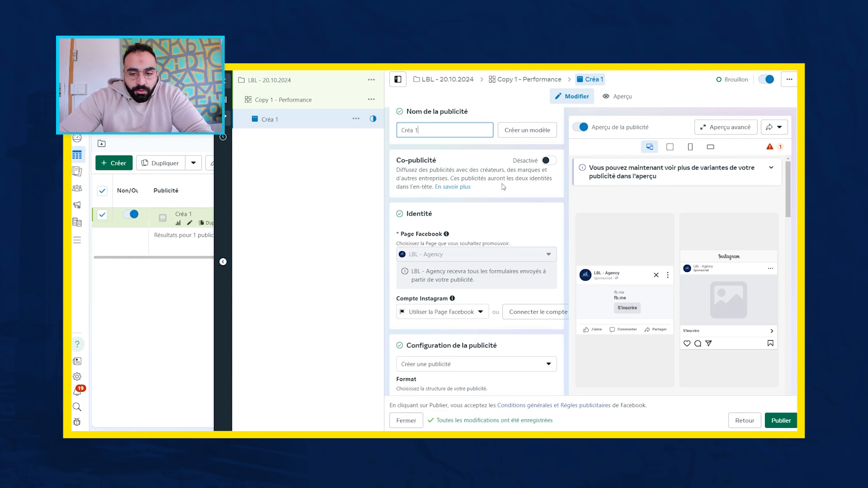
{"action": "scroll", "coordinate": [503, 187], "scroll_direction": "down", "scroll_amount": 3}
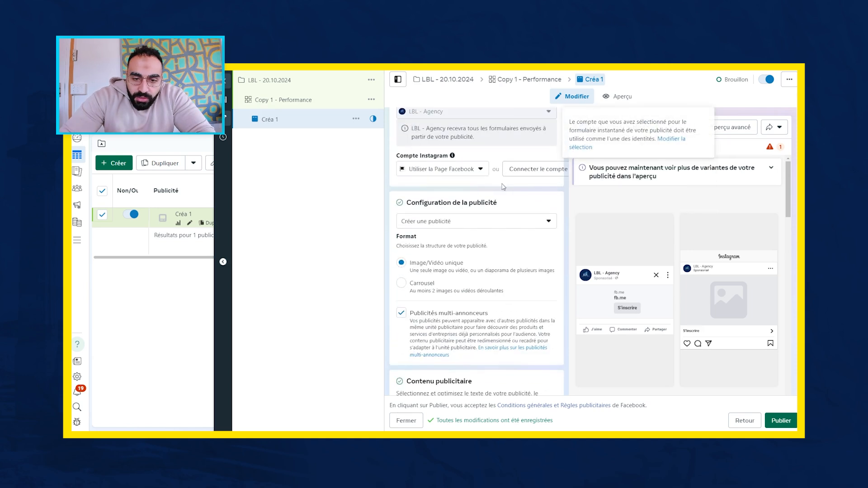
{"action": "left_click", "coordinate": [454, 280]}
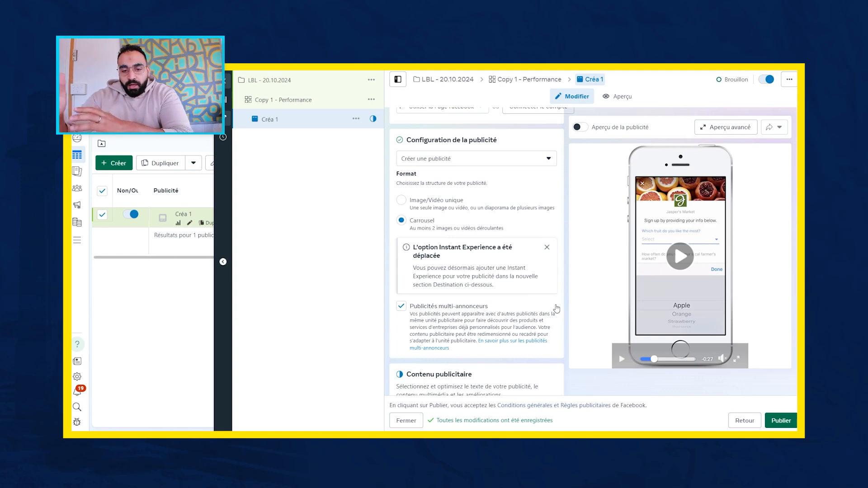
{"action": "left_click", "coordinate": [401, 307]}
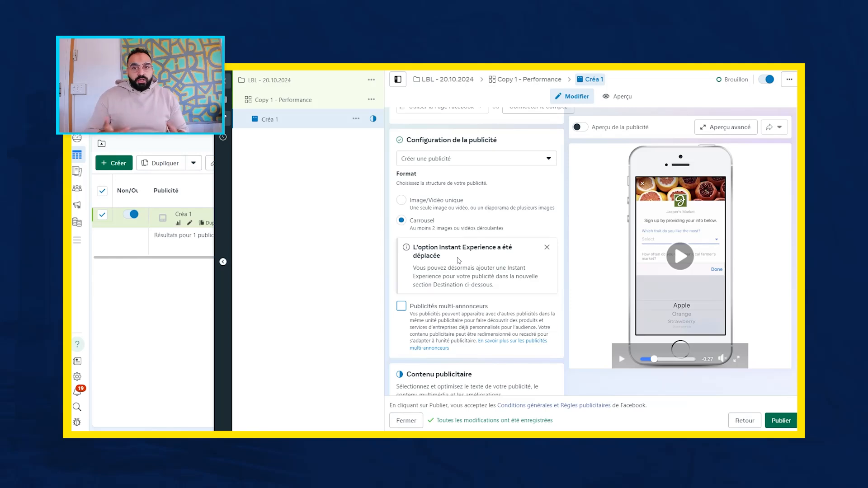
{"action": "left_click", "coordinate": [401, 201]}
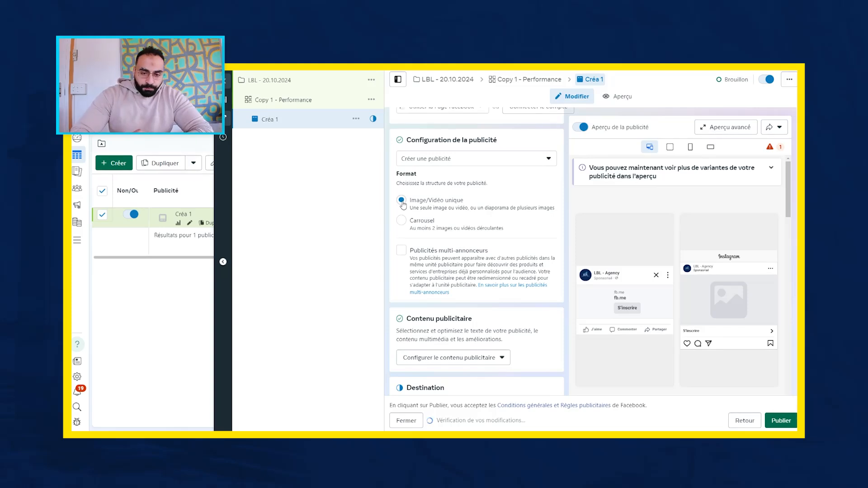
- Start configuring the ad content of Créa 1 as an image ad (Publicité image)
{"action": "scroll", "coordinate": [402, 206], "scroll_direction": "down", "scroll_amount": 2}
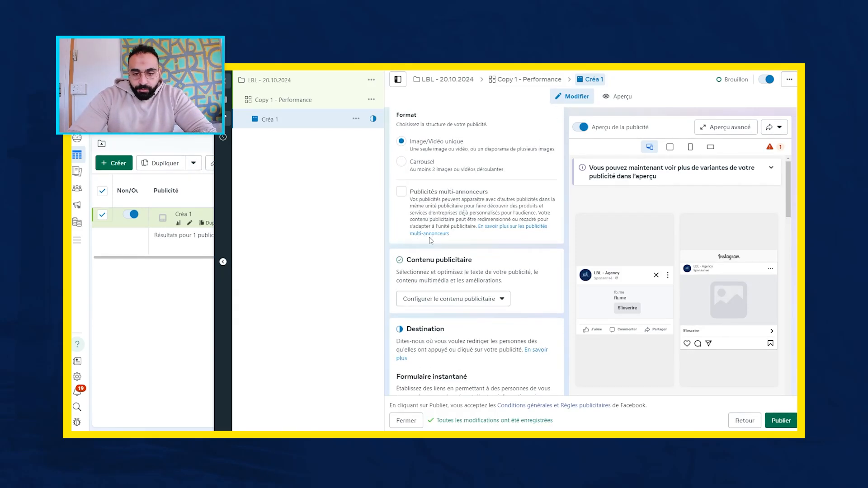
{"action": "scroll", "coordinate": [432, 241], "scroll_direction": "down", "scroll_amount": 1}
{"action": "scroll", "coordinate": [442, 276], "scroll_direction": "down", "scroll_amount": 1}
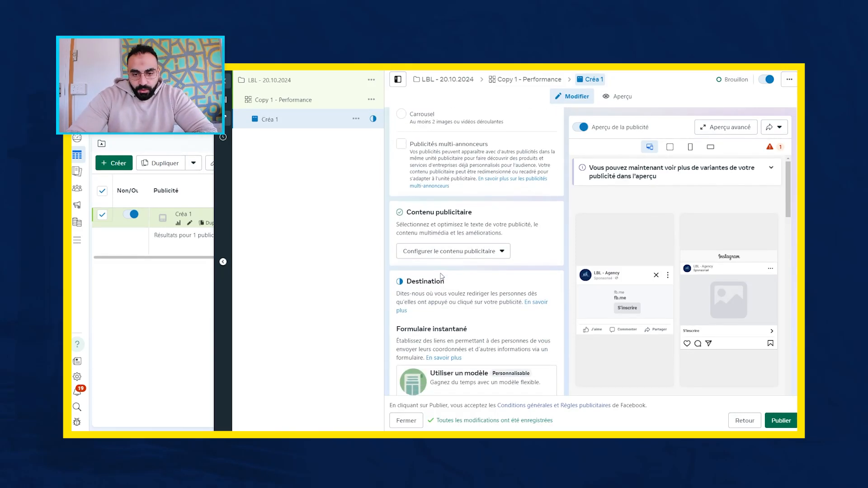
{"action": "left_click", "coordinate": [446, 256]}
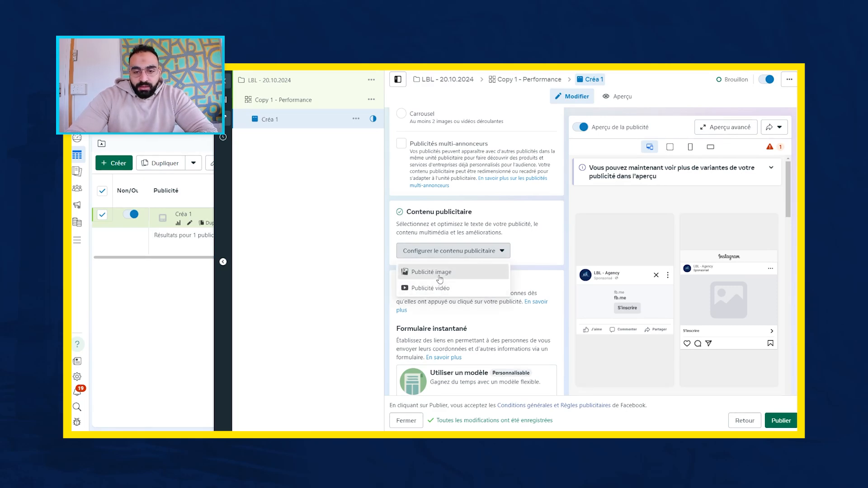
{"action": "left_click", "coordinate": [439, 273]}
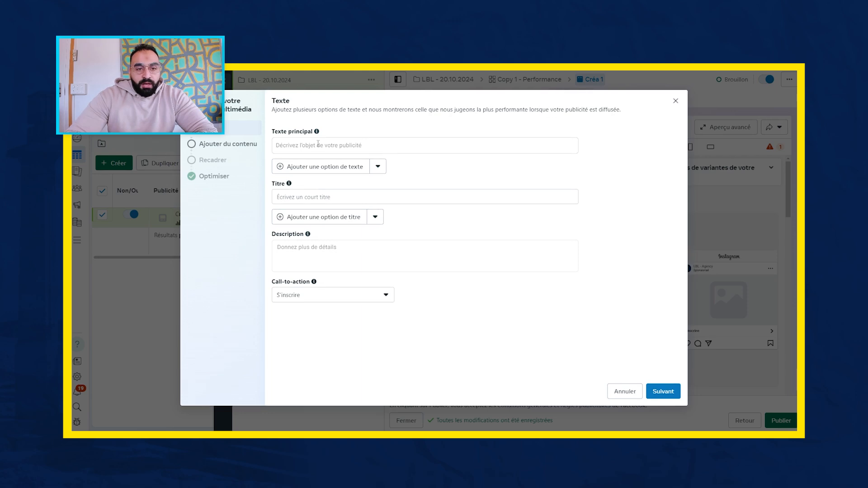
- Enter "Réservez votre séance découverte aujourd'hui" as the ad's title
{"action": "left_click", "coordinate": [317, 145]}
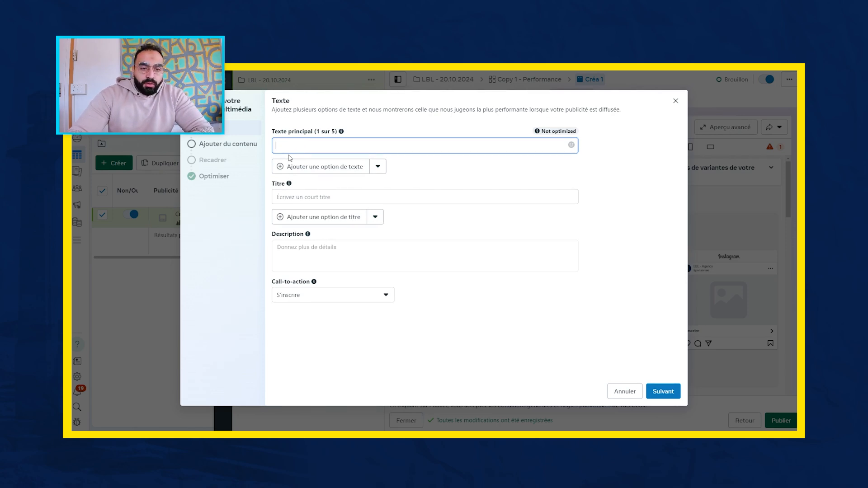
{"action": "left_click", "coordinate": [291, 195]}
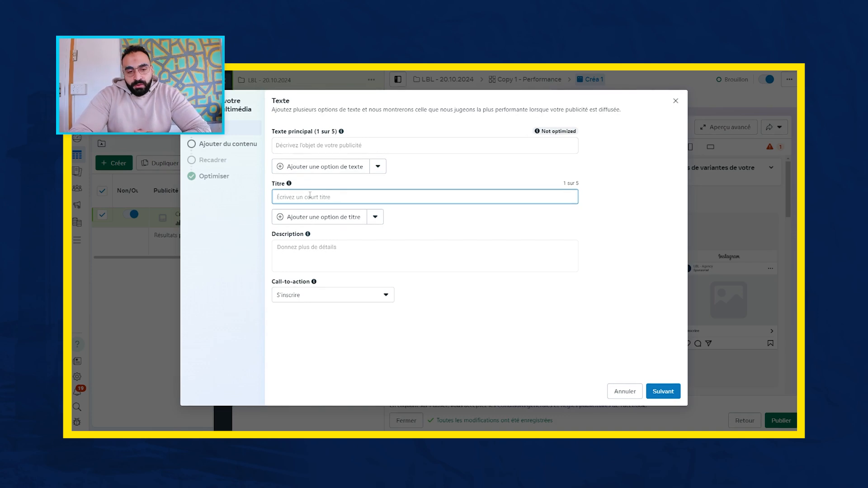
{"action": "mouse_move", "coordinate": [309, 238]}
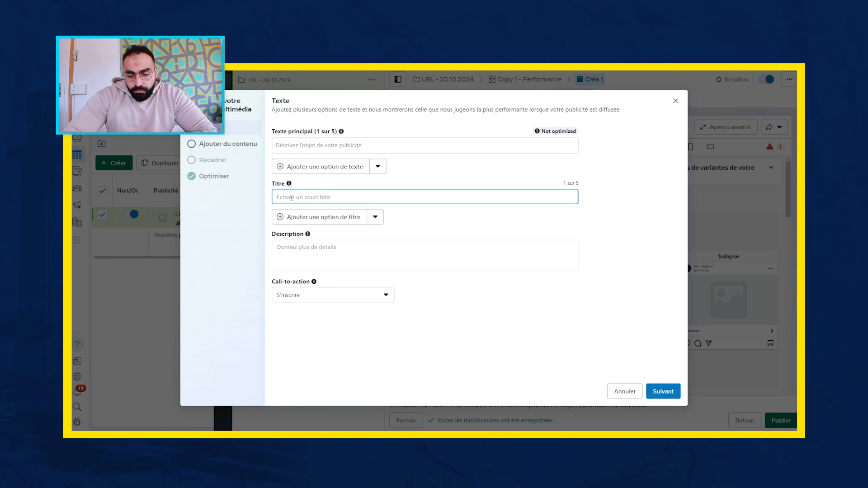
{"action": "type", "text": "C"}
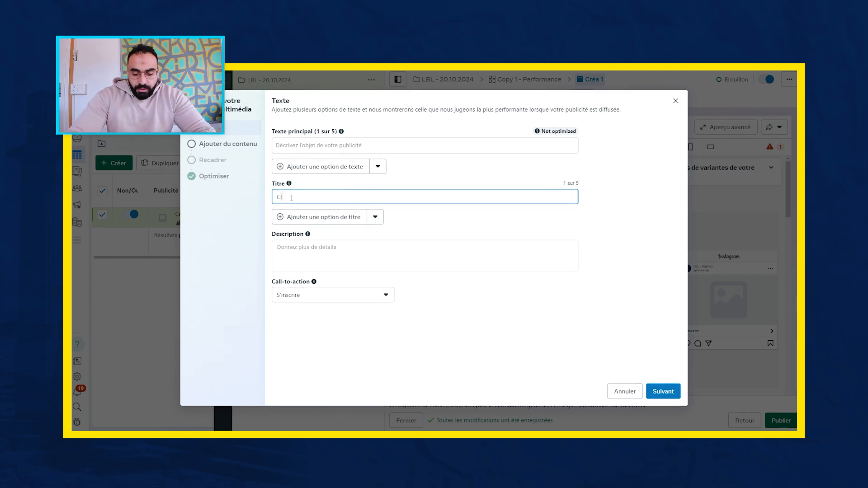
{"action": "key", "text": "BackSpace"}
{"action": "type", "text": "Rése"}
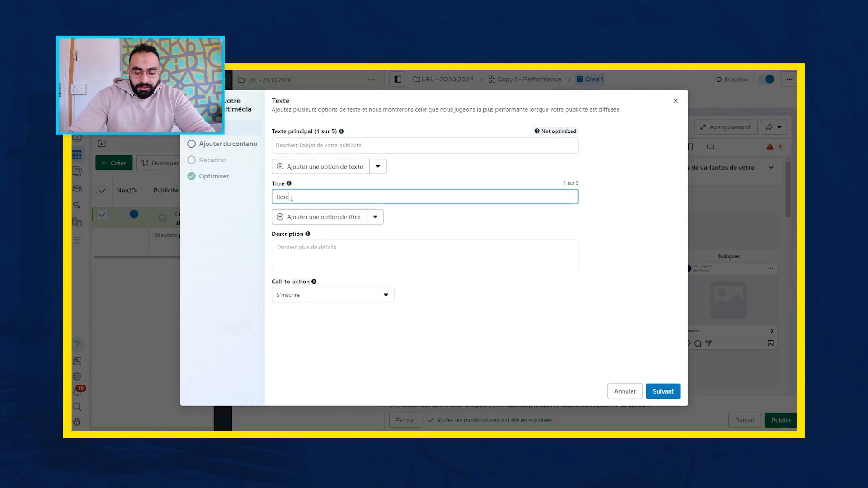
{"action": "type", "text": "rvez votre séa"}
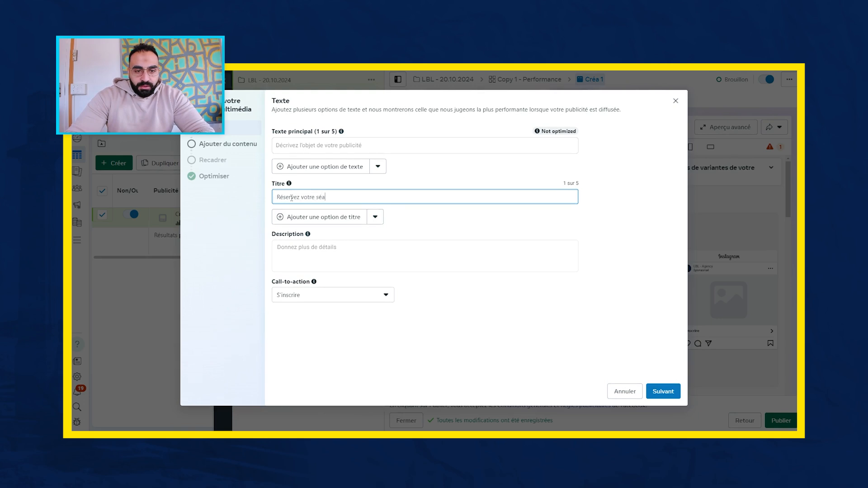
{"action": "type", "text": "nce dé"}
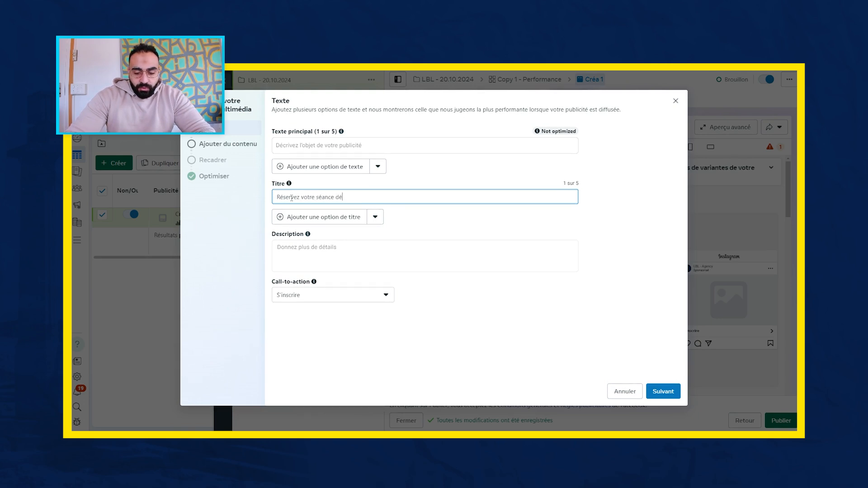
{"action": "type", "text": "couverte au"}
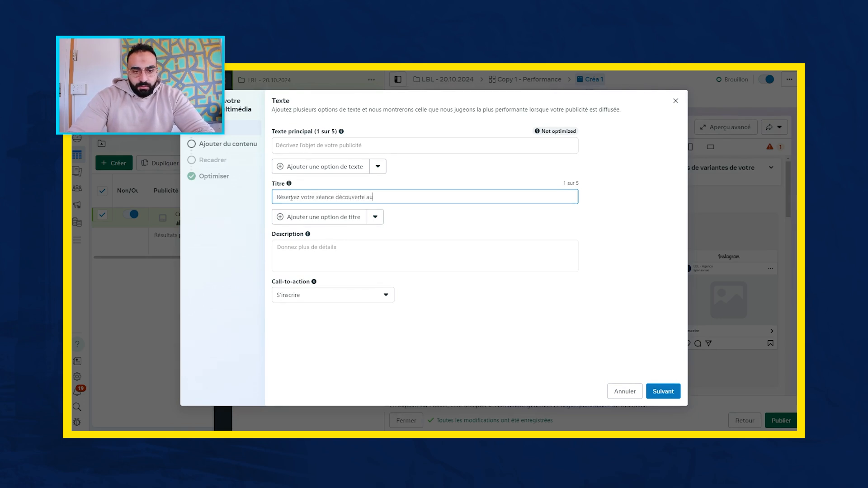
{"action": "type", "text": "jourd'hui"}
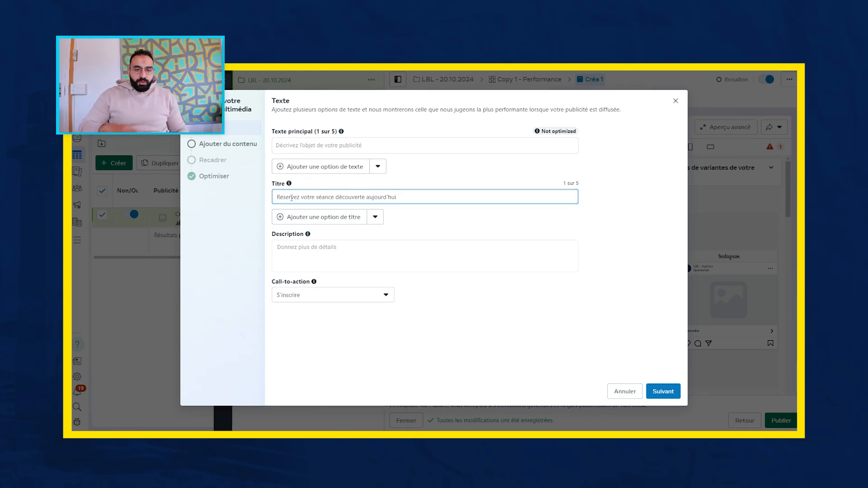
- Begin the ad's primary text with the question "Vous êtes le propriétaire d'un petit business local ?"
{"action": "left_click", "coordinate": [293, 150]}
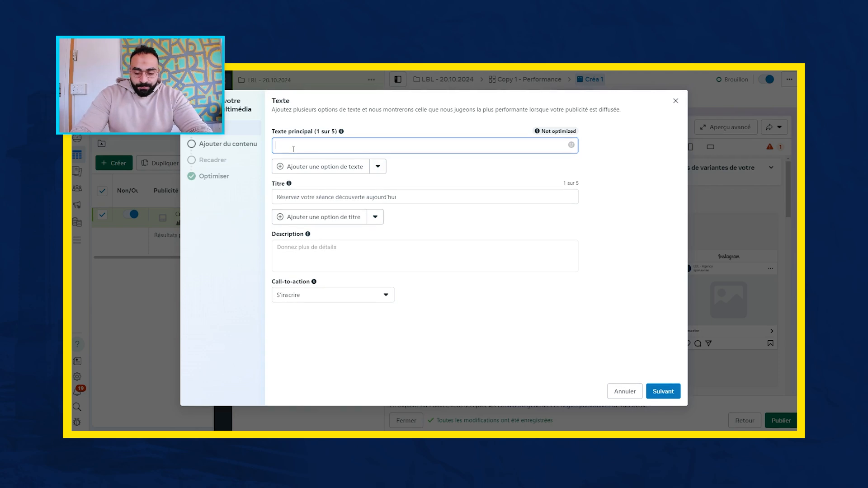
{"action": "type", "text": "Vous êtes le pr"}
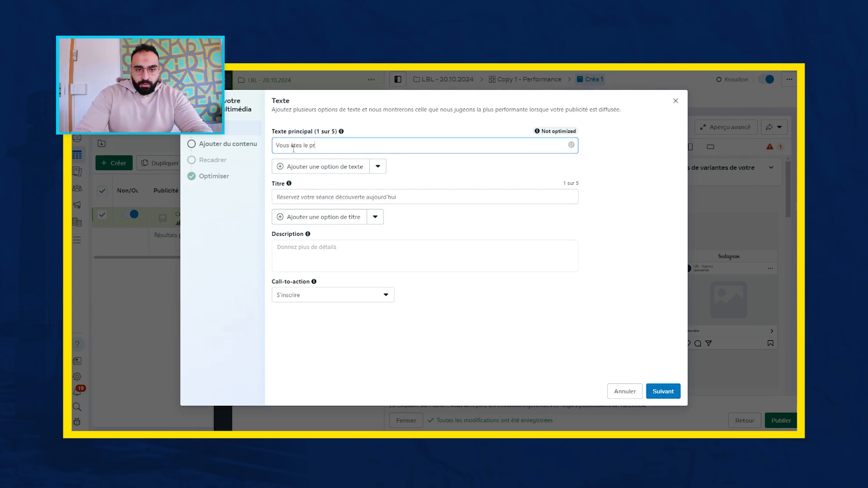
{"action": "type", "text": "opriétaire d'un petit busi"}
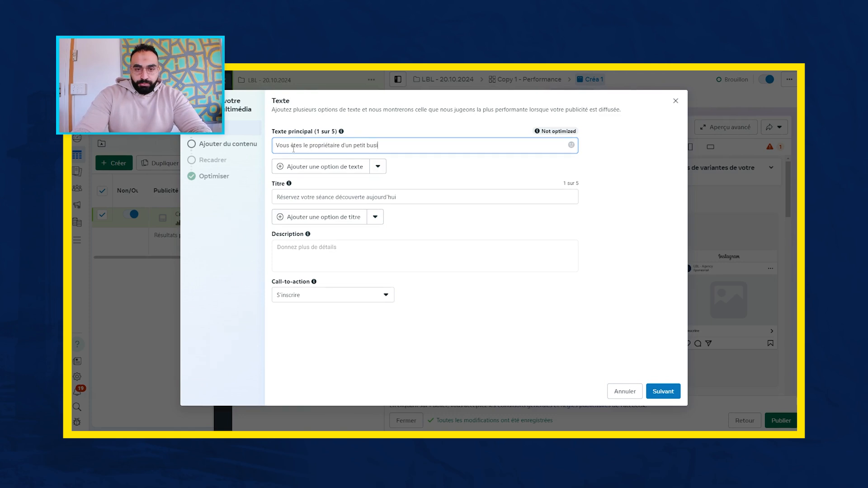
{"action": "type", "text": "ness local"}
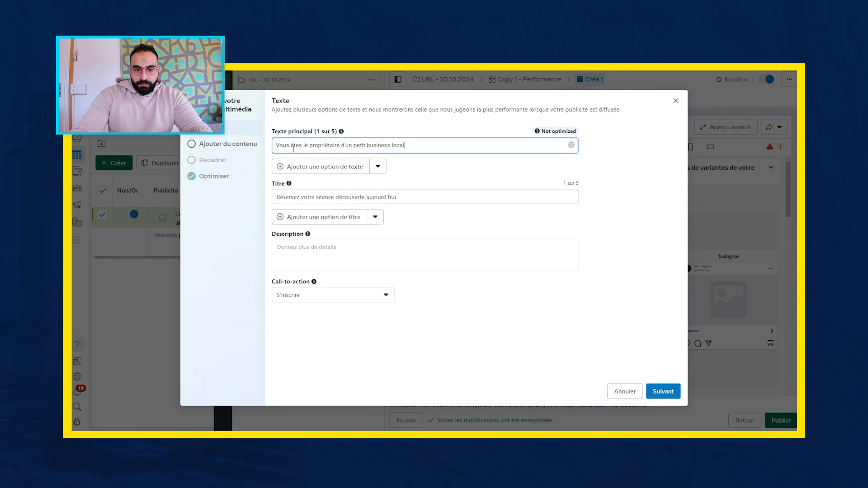
{"action": "type", "text": " ? Et "}
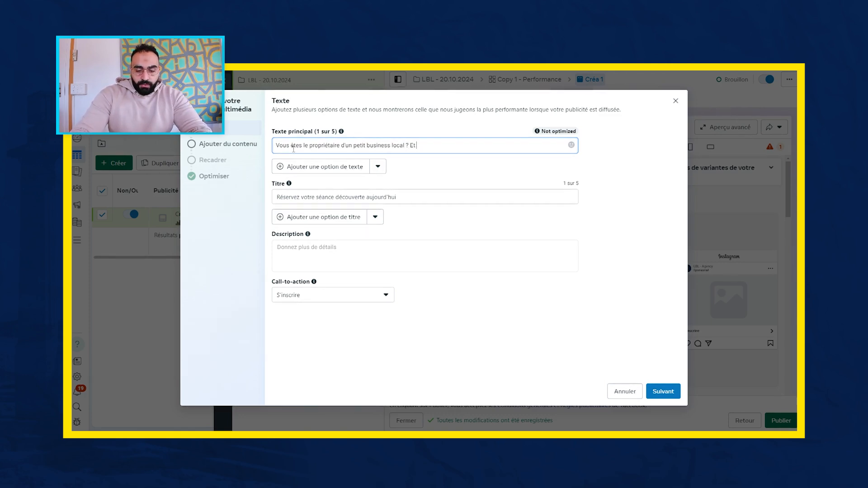
{"action": "type", "text": "vous avez besoin"}
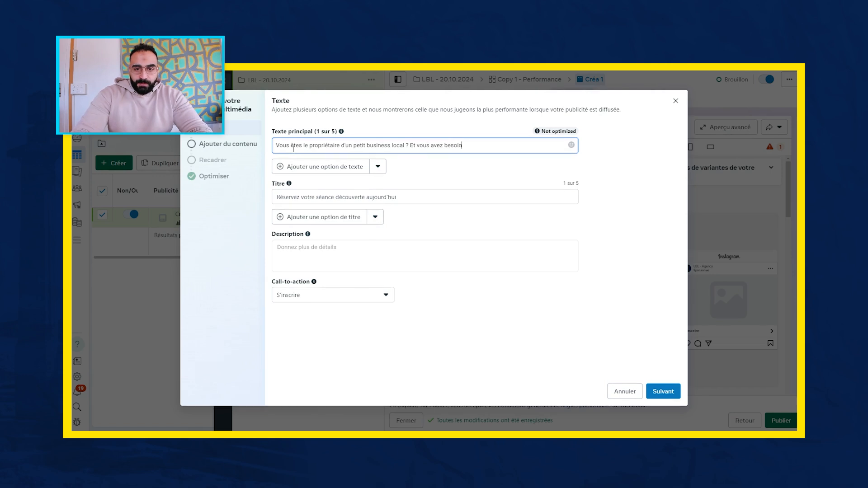
{"action": "type", "text": " d'un coup de main "}
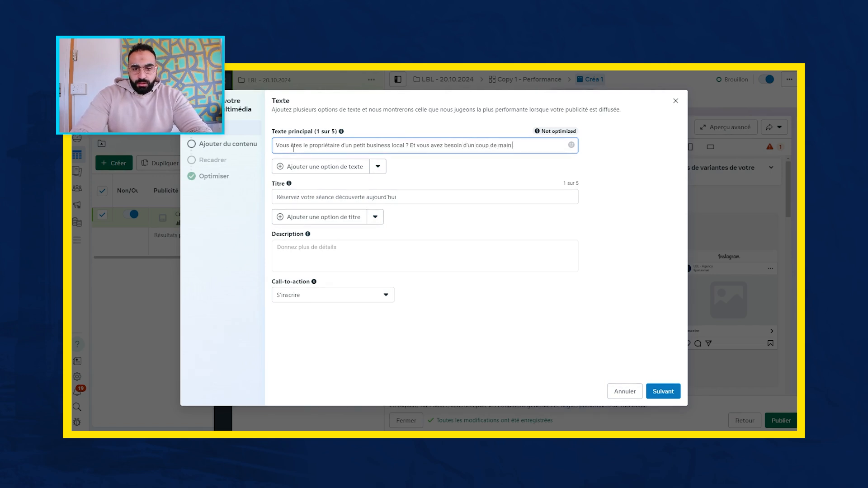
{"action": "type", "text": "pour exploser vos chiff"}
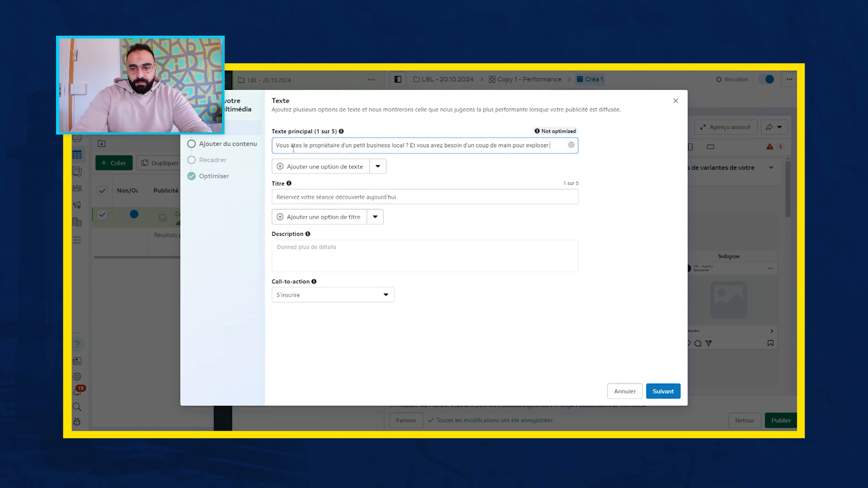
- Continue the primary text with "Et vous avez besoin d'un coup de main pour exploser votre chiffre d'affaire !" followed by a blank line
{"action": "key", "text": "BackSpace"}
{"action": "key", "text": "BackSpace"}
{"action": "key", "text": "BackSpace"}
{"action": "key", "text": "BackSpace"}
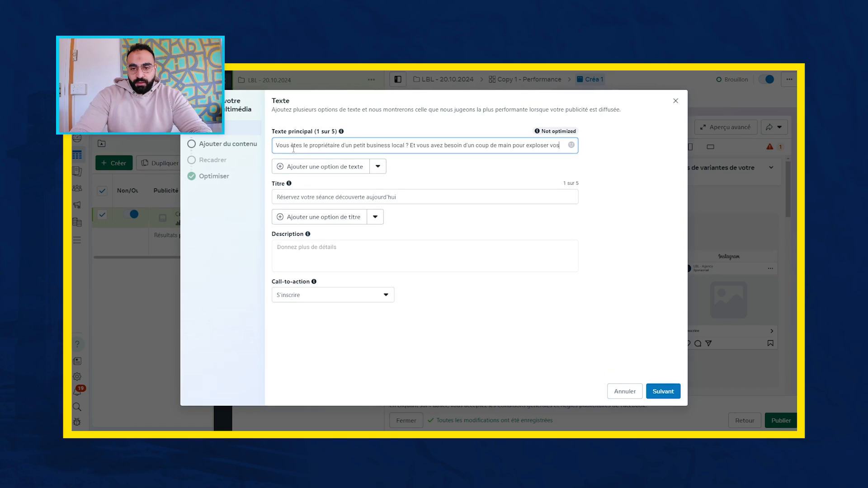
{"action": "type", "text": "tre chiffre d'affaire !"}
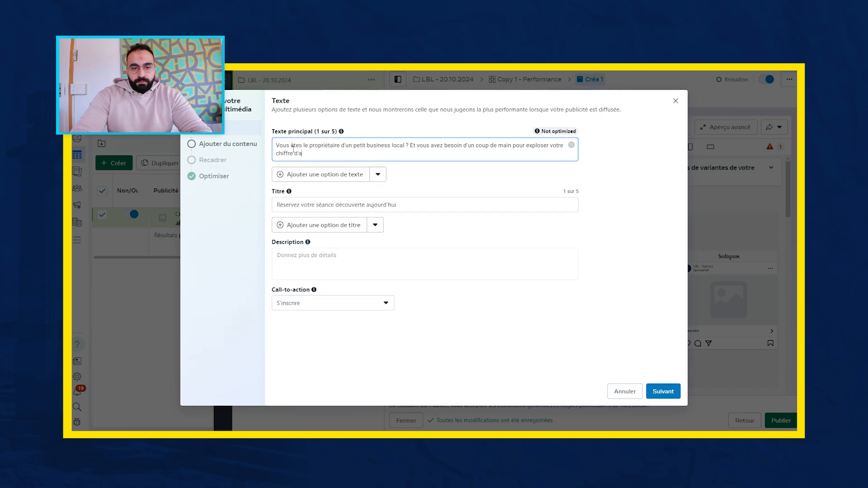
{"action": "key", "text": "Return"}
{"action": "key", "text": "Return"}
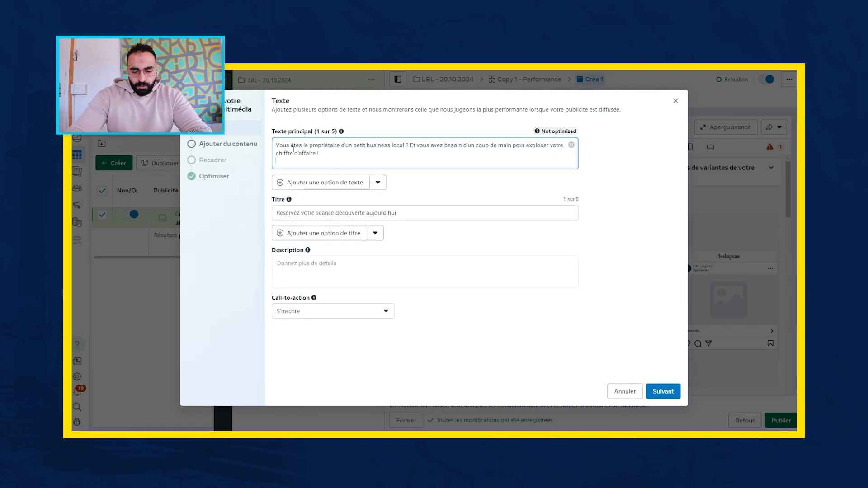
- Add the paragraph "Nous sommes là pour vous aider." to the primary text, followed by a blank line
{"action": "type", "text": "Nous somems l"}
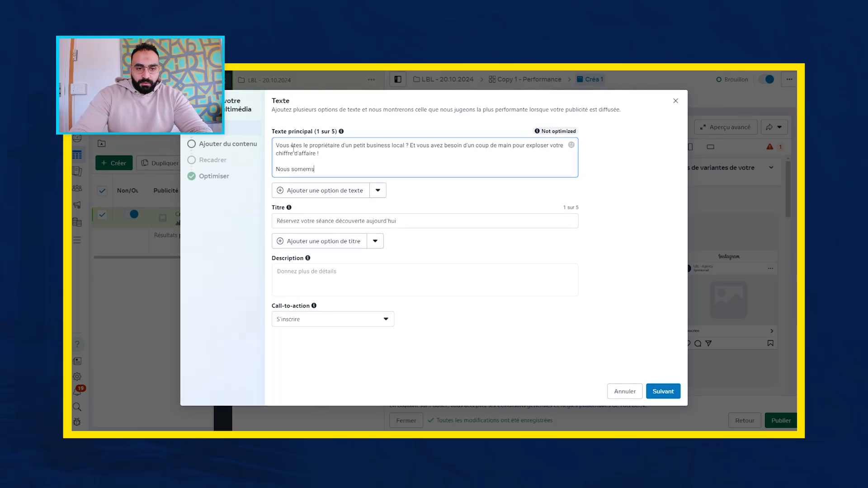
{"action": "key", "text": "BackSpace"}
{"action": "key", "text": "BackSpace"}
{"action": "key", "text": "BackSpace"}
{"action": "type", "text": "mes là"}
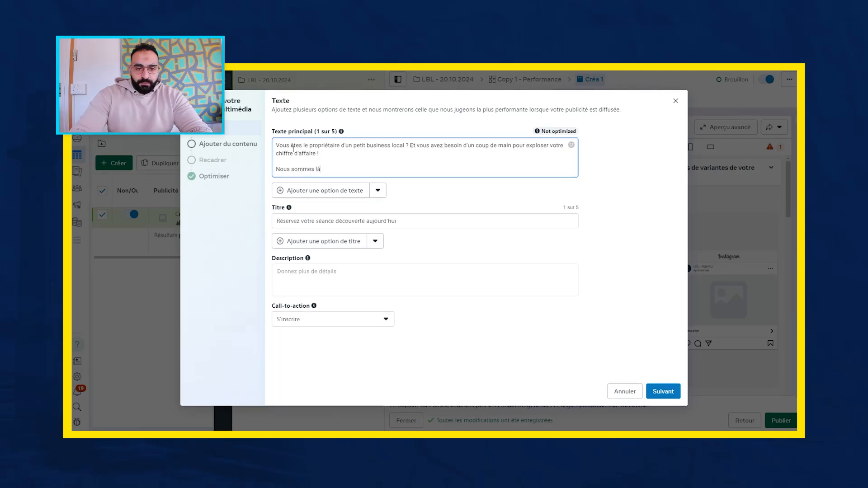
{"action": "type", "text": " pour vous aider "}
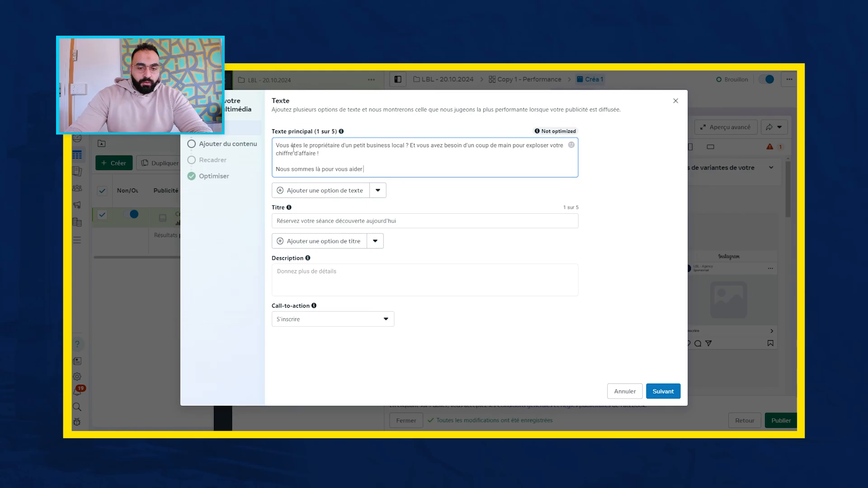
{"action": "type", "text": "."}
{"action": "key", "text": "Return"}
{"action": "key", "text": "Return"}
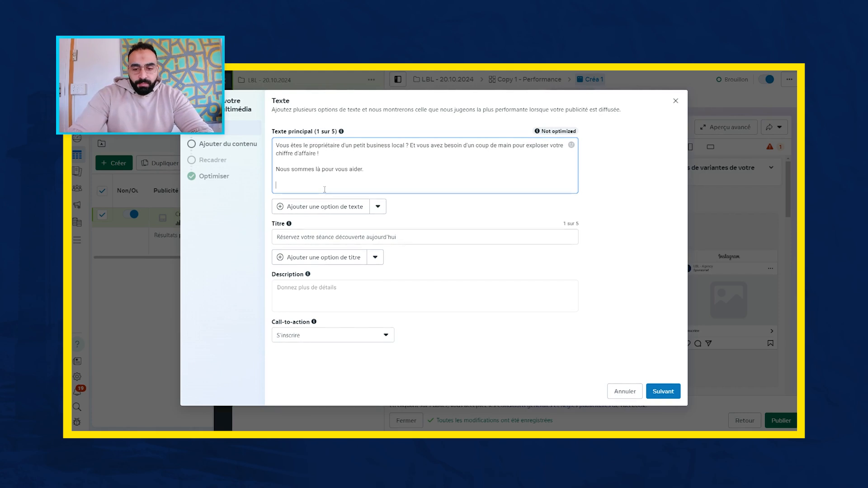
- Start a new paragraph in the primary text with "Grâce à notre nouvelle méthode vous allez pouvoir générer"
{"action": "key", "text": "BackSpace"}
{"action": "key", "text": "BackSpace"}
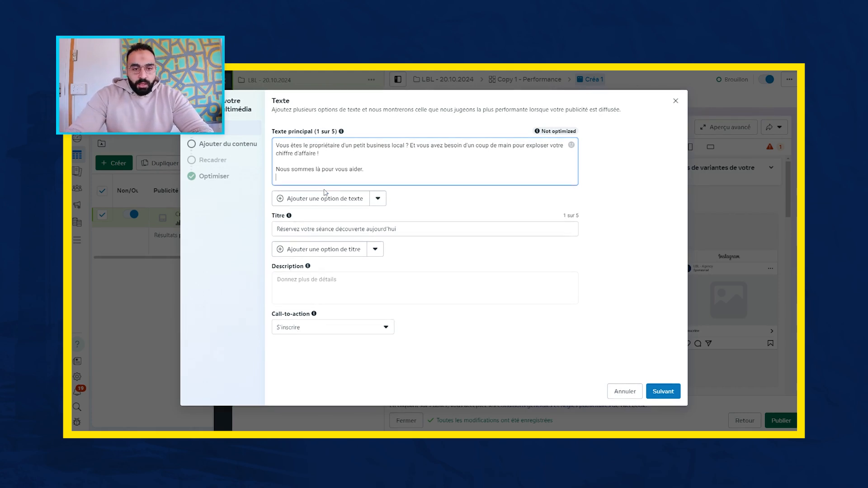
{"action": "key", "text": "Return"}
{"action": "key", "text": "Return"}
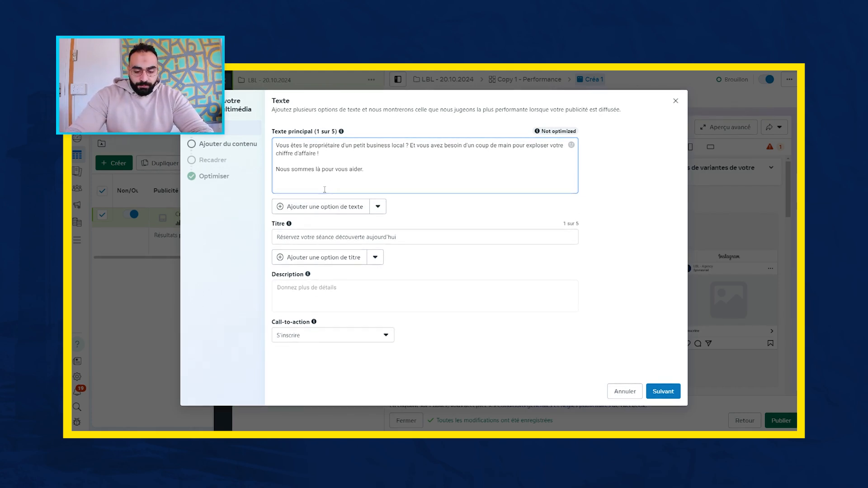
{"action": "type", "text": "Grâce à "}
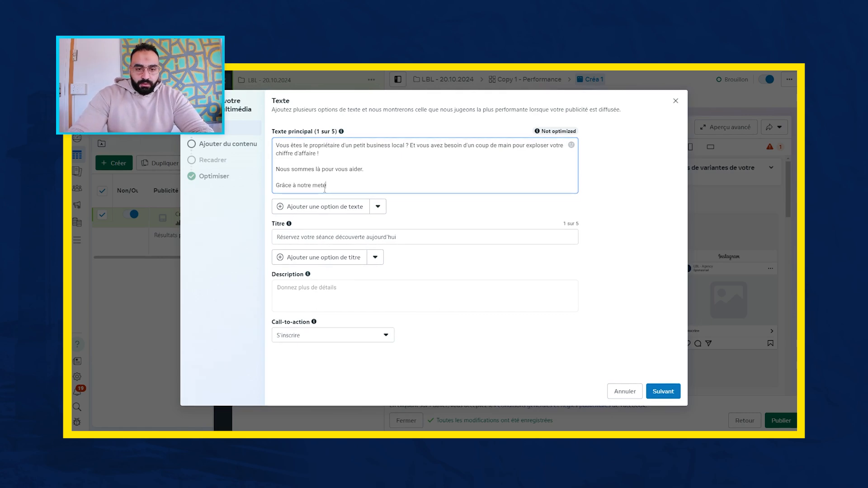
{"action": "type", "text": "notre mé"}
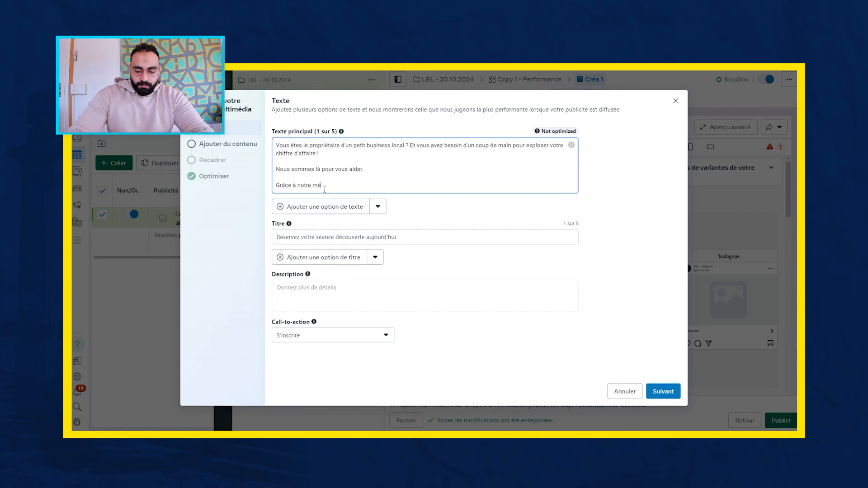
{"action": "type", "text": "tho"}
{"action": "key", "text": "BackSpace"}
{"action": "key", "text": "BackSpace"}
{"action": "key", "text": "BackSpace"}
{"action": "key", "text": "BackSpace"}
{"action": "key", "text": "BackSpace"}
{"action": "key", "text": "BackSpace"}
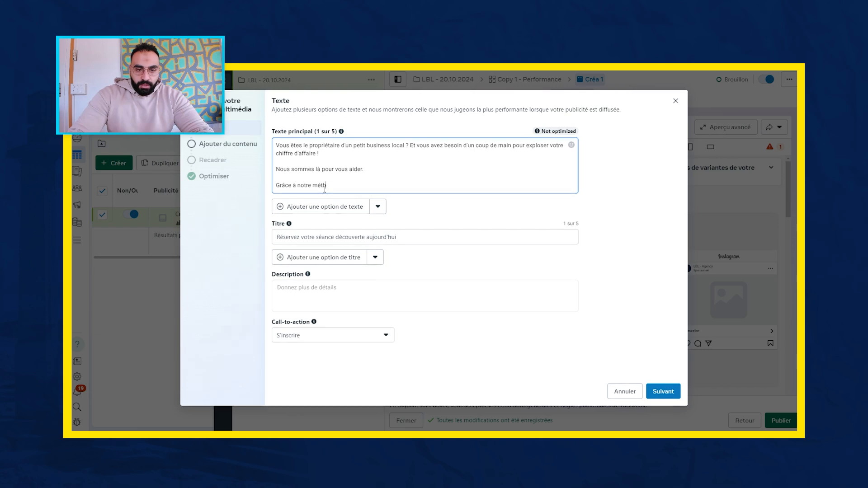
{"action": "type", "text": "ouvelle"}
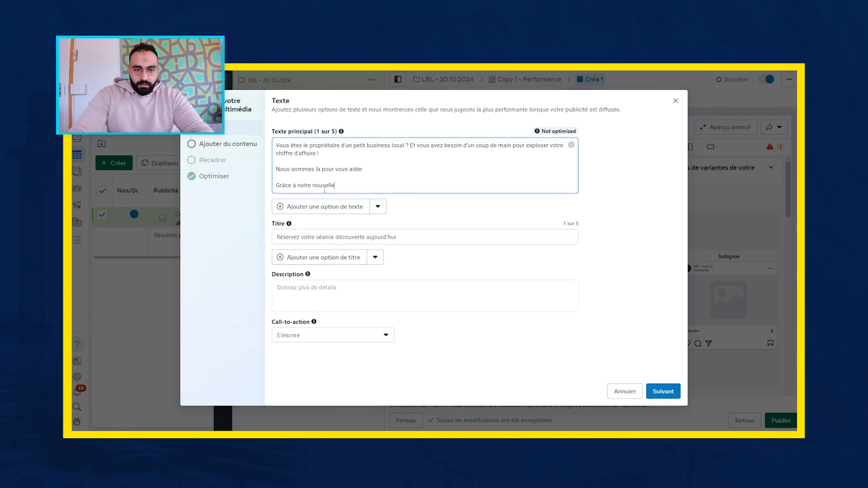
{"action": "type", "text": " méthode vous all"}
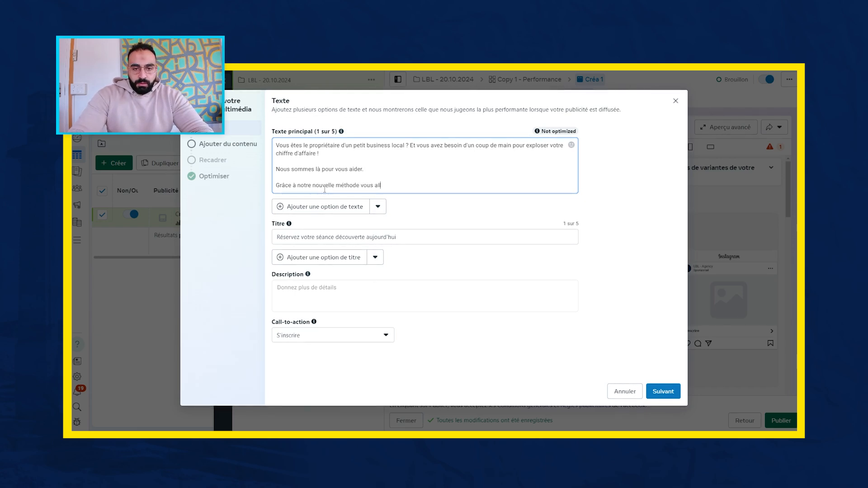
{"action": "type", "text": "ez pouvoir génére"}
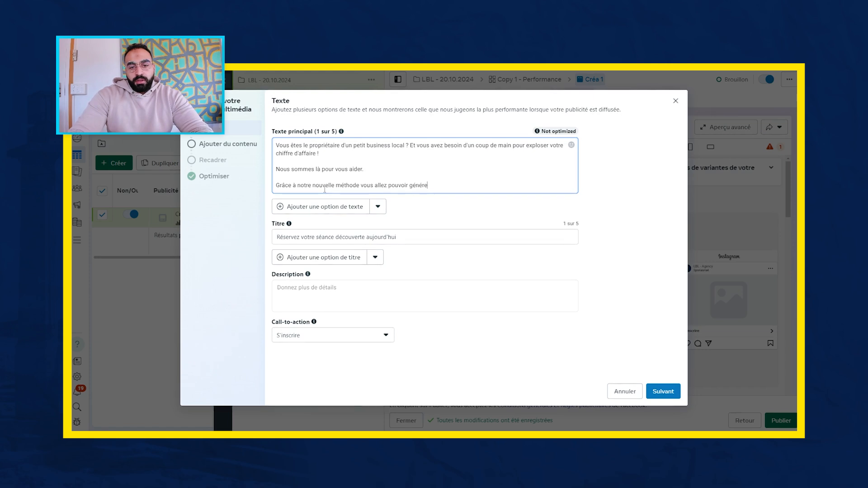
{"action": "type", "text": "r entre 30 à"}
- Continue the sentence with "entre 30 à 60 nouveaux clients dans les 3 mois qui suivent notre"
{"action": "key", "text": "Return"}
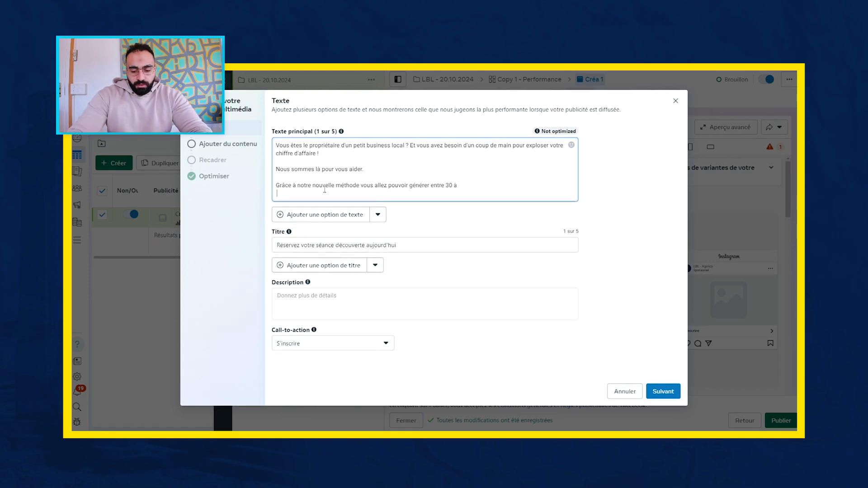
{"action": "key", "text": "BackSpace"}
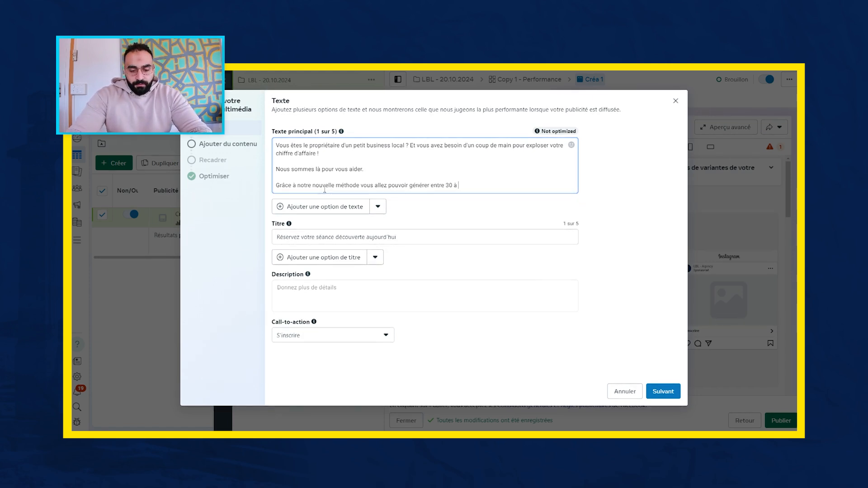
{"action": "type", "text": "60 nouveau"}
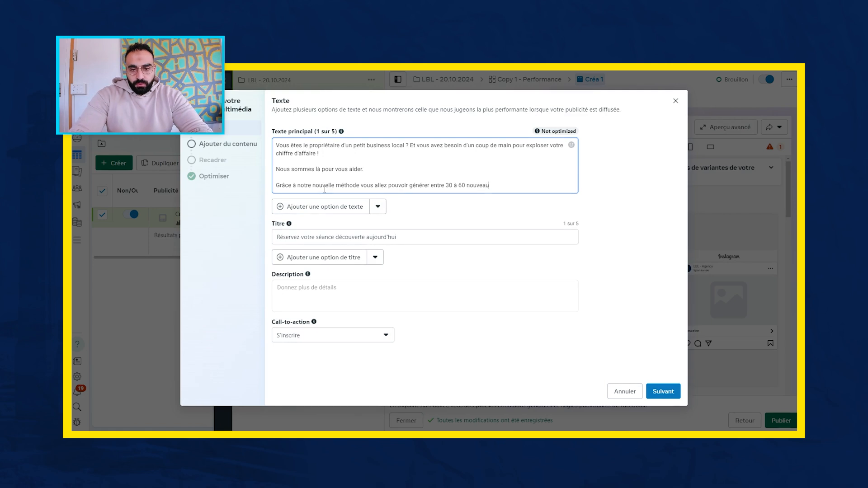
{"action": "type", "text": "x clients dans les 3"}
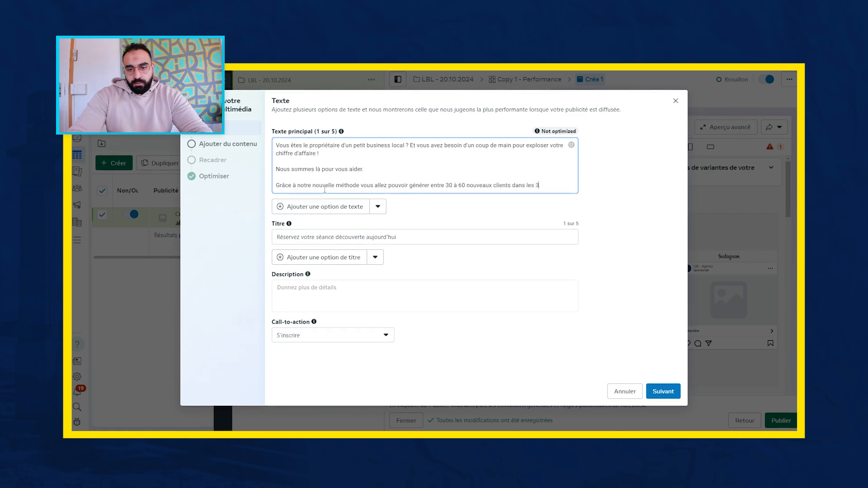
{"action": "type", "text": " mois qui suivent n"}
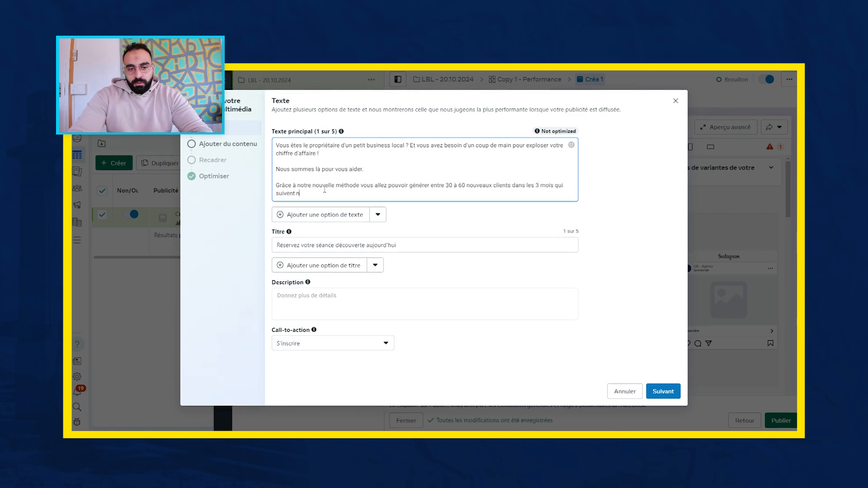
{"action": "type", "text": "otre intervention et cela san"}
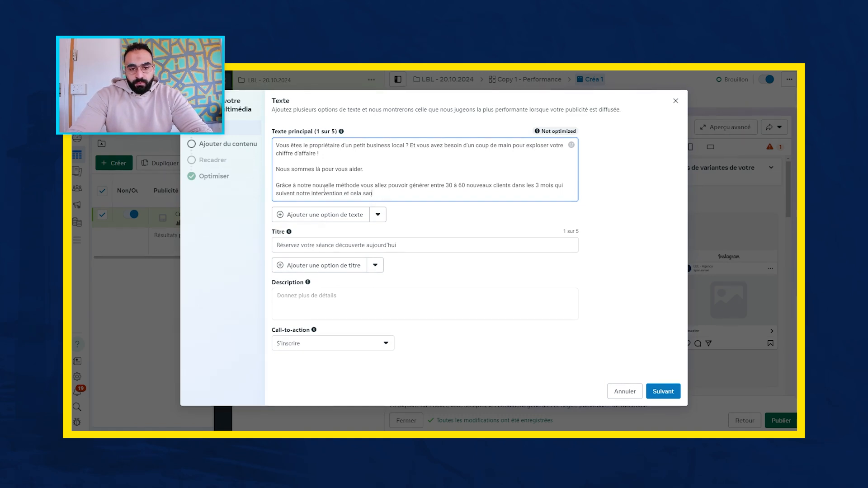
{"action": "type", "text": "s effort"}
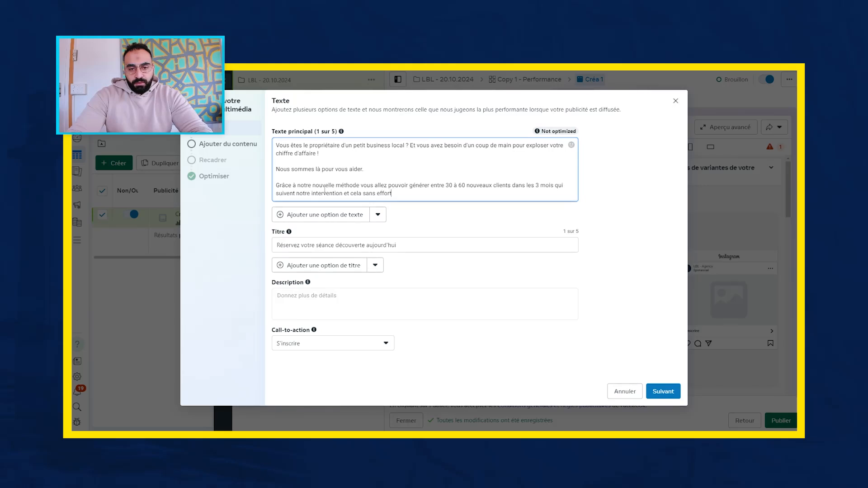
{"action": "type", "text": " de votre part."}
- Finish the paragraph with "intervention et cela sans effort de votre part." followed by a blank line
{"action": "key", "text": "Return"}
{"action": "key", "text": "Return"}
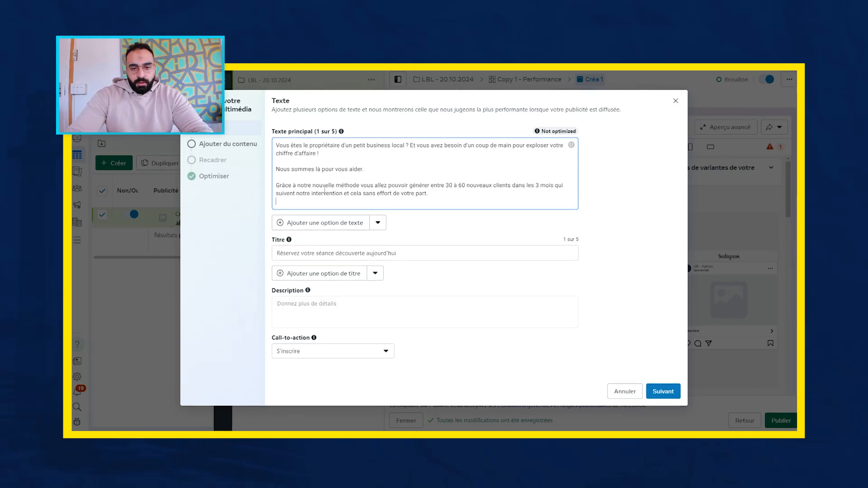
- Add the question "Vous voulez en apprendre plus ?" to the primary text, followed by a blank line
{"action": "type", "text": "V"}
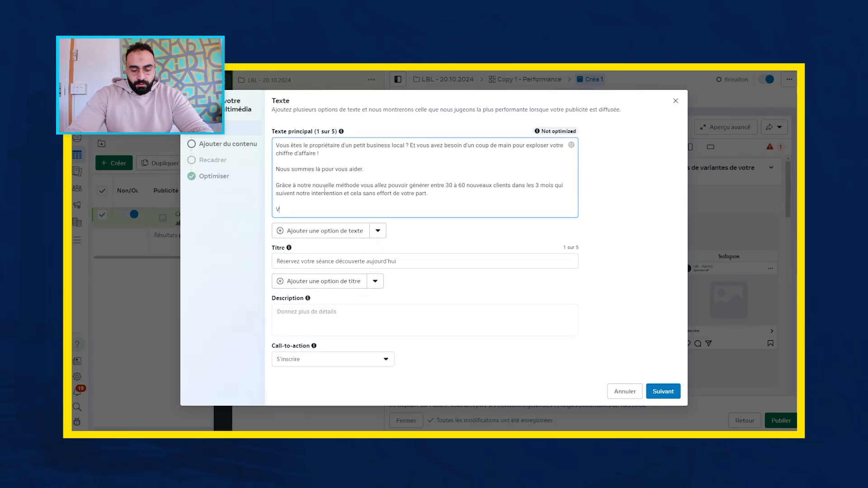
{"action": "type", "text": "ous voulez en app"}
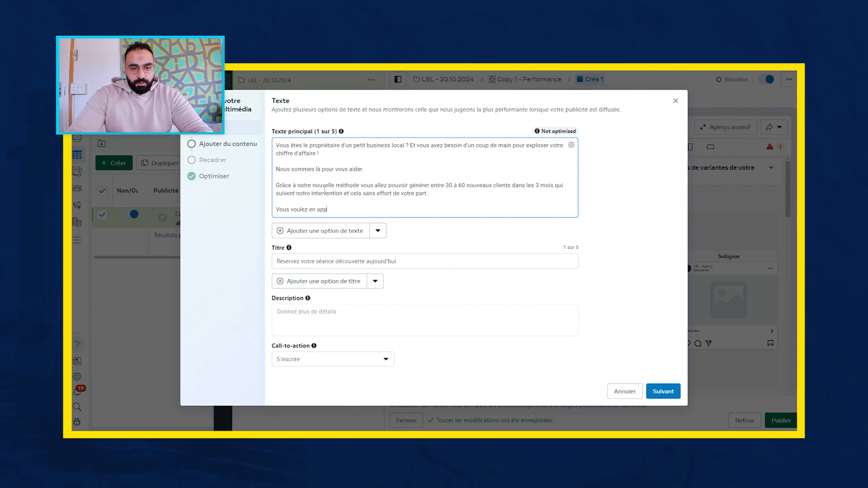
{"action": "type", "text": "rendre "}
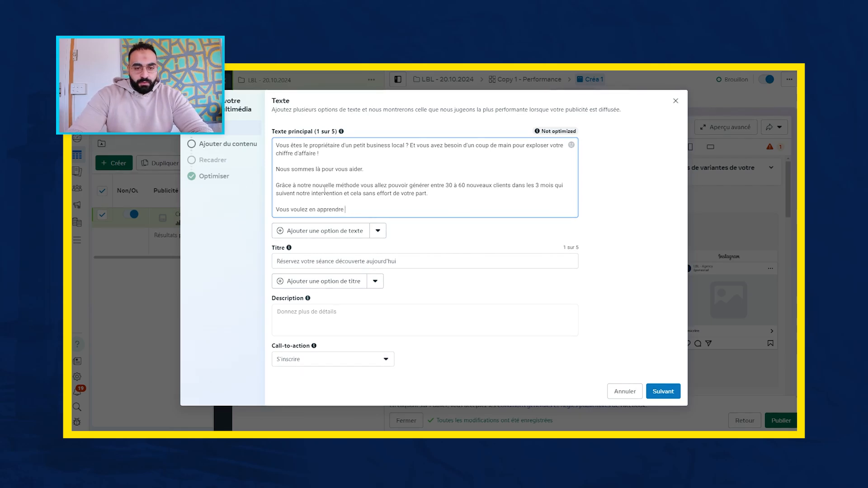
{"action": "type", "text": "plus ?"}
{"action": "key", "text": "Return"}
{"action": "key", "text": "Return"}
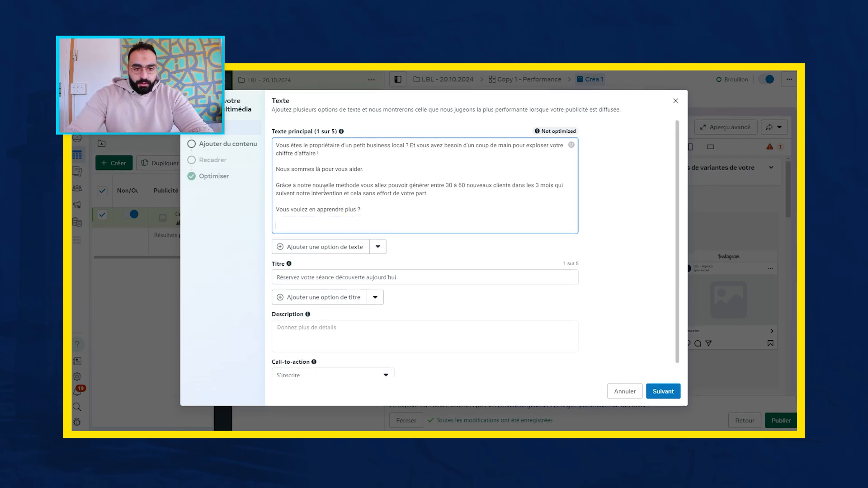
- Begin the closing sentence of the primary text with "Cliquez sur le lien ci-dessous et"
{"action": "type", "text": "Cliquez sur "}
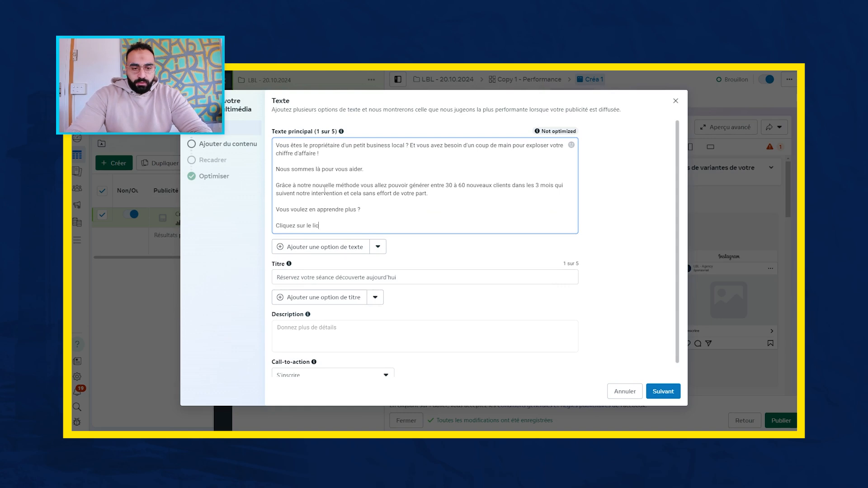
{"action": "type", "text": "le lic"}
{"action": "key", "text": "BackSpace"}
{"action": "type", "text": "en cià"}
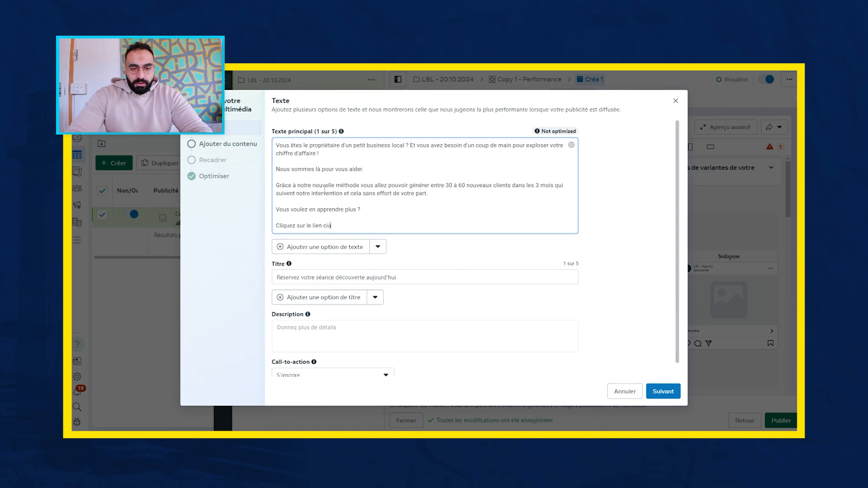
{"action": "key", "text": "BackSpace"}
{"action": "type", "text": "-dessou"}
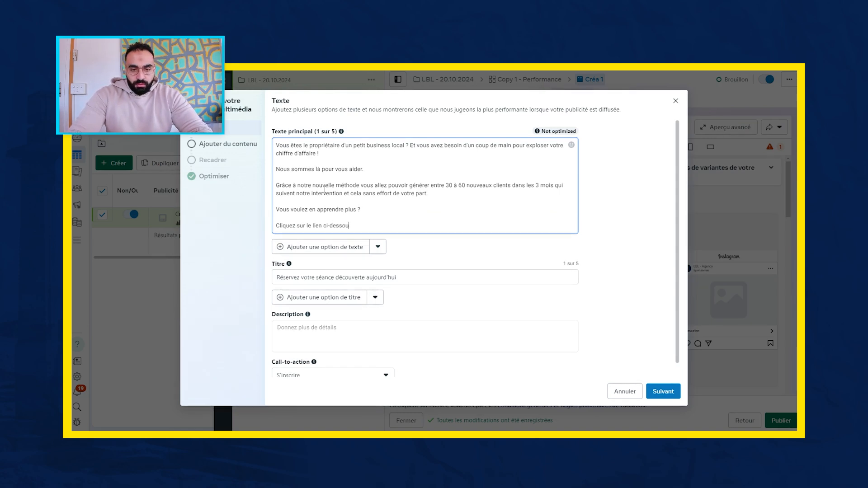
{"action": "type", "text": "s et réserv"}
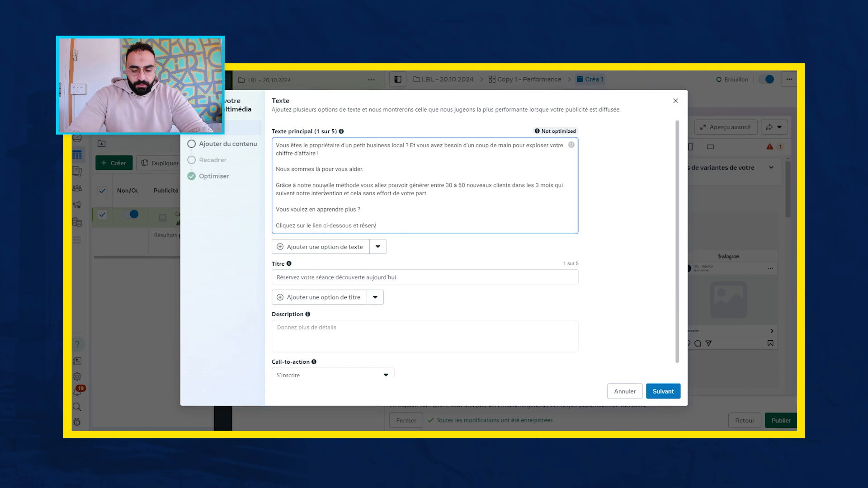
{"action": "type", "text": "ez votre séan"}
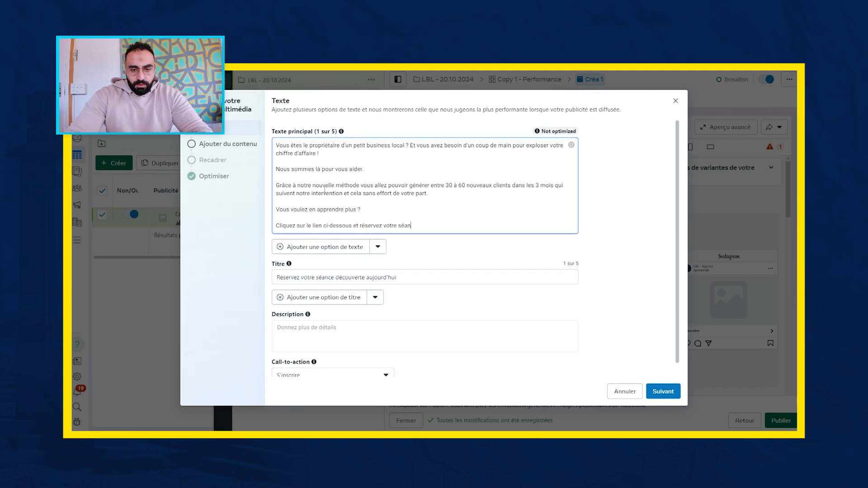
{"action": "type", "text": "ce découvert"}
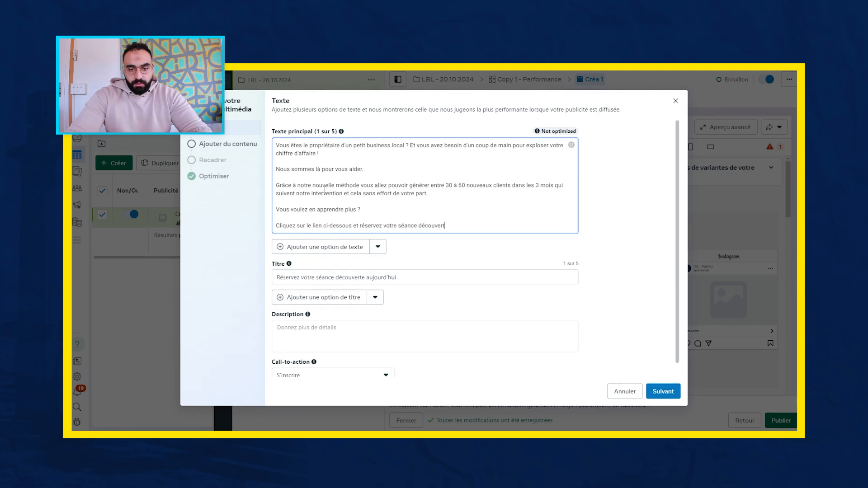
{"action": "type", "text": "e pour s"}
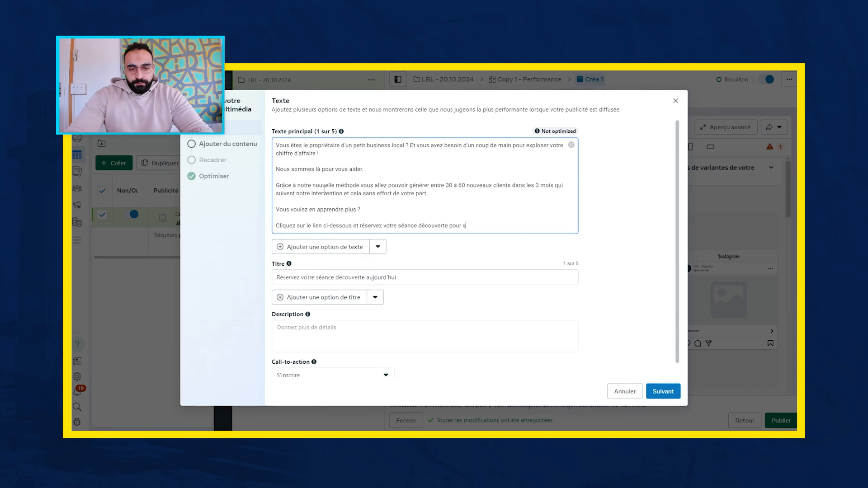
{"action": "type", "text": "avoir comment nous a"}
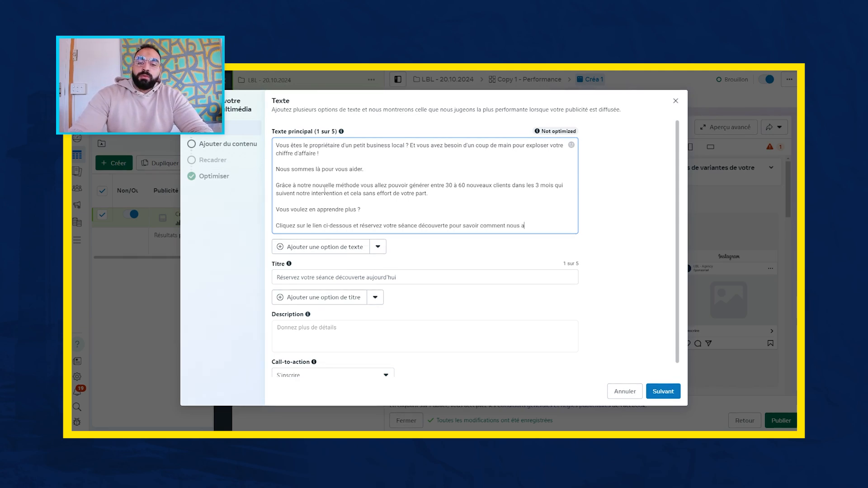
{"action": "type", "text": "llons pouvo"}
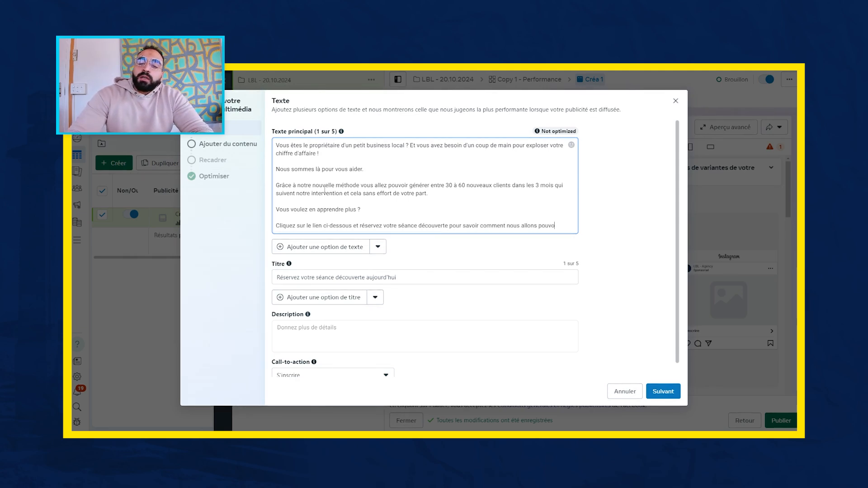
{"action": "type", "text": "is vous aider."}
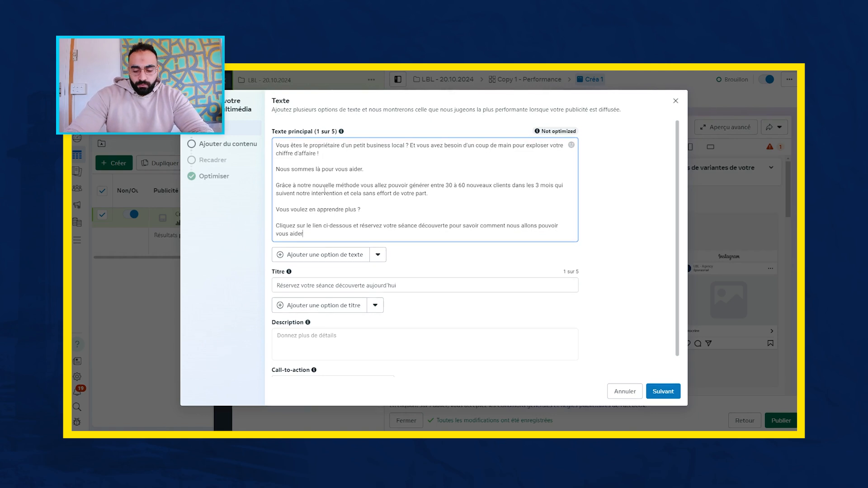
- End the primary text with an empty line and insert a blank line after the opening question "Vous êtes le propriétaire d'un petit business local ?"
{"action": "key", "text": "Return"}
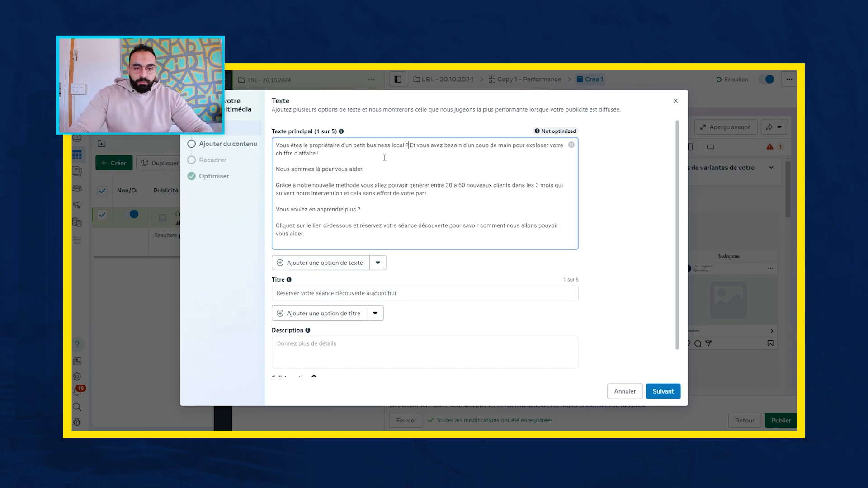
{"action": "key", "text": "Return"}
{"action": "key", "text": "Return"}
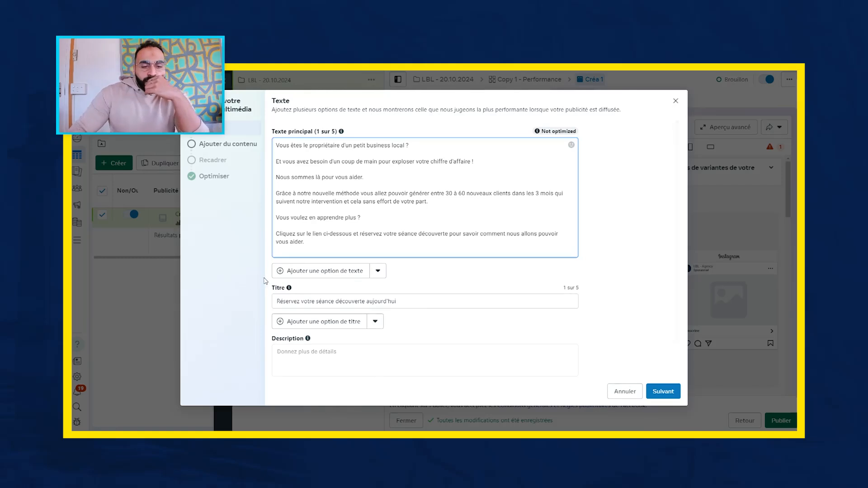
{"action": "scroll", "coordinate": [303, 259], "scroll_direction": "down", "scroll_amount": 1}
{"action": "scroll", "coordinate": [303, 259], "scroll_direction": "down", "scroll_amount": 1}
{"action": "left_click", "coordinate": [324, 320]}
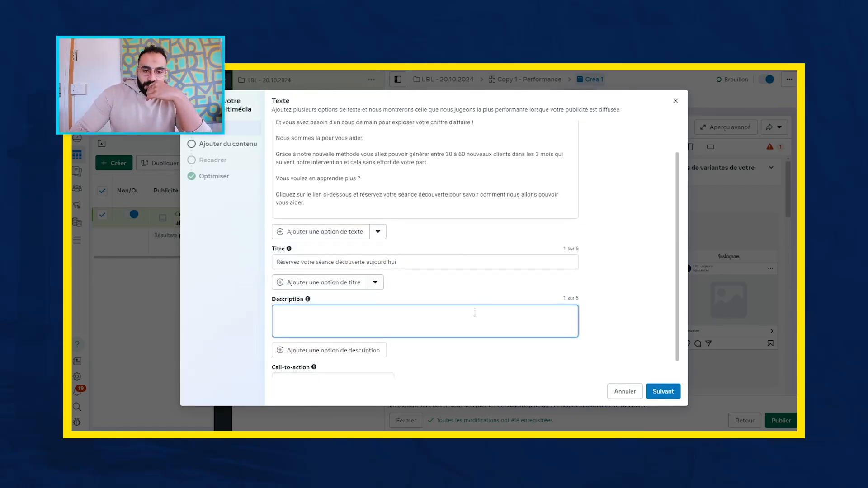
{"action": "left_click", "coordinate": [628, 300]}
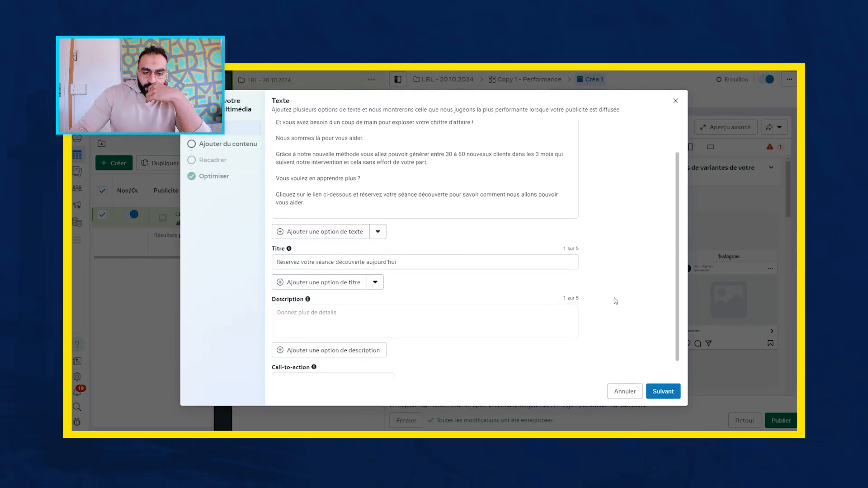
{"action": "scroll", "coordinate": [461, 285], "scroll_direction": "down", "scroll_amount": 1}
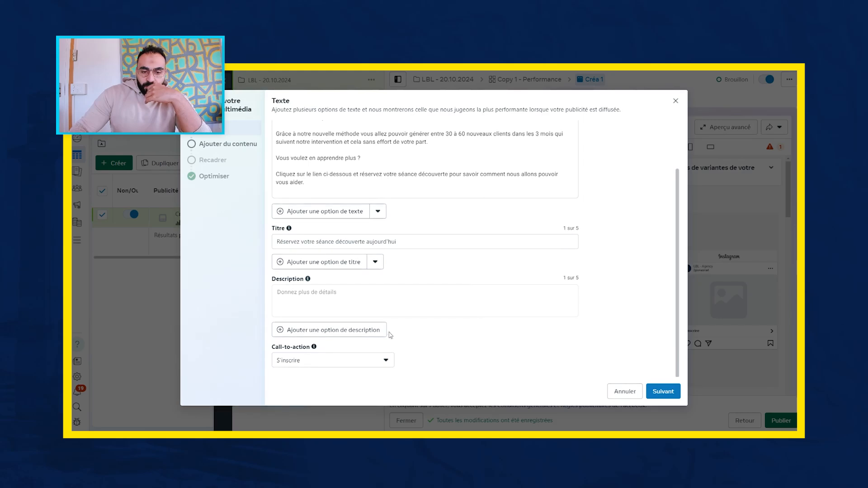
- Set the ad's call-to-action to Réserver
{"action": "left_click", "coordinate": [341, 361]}
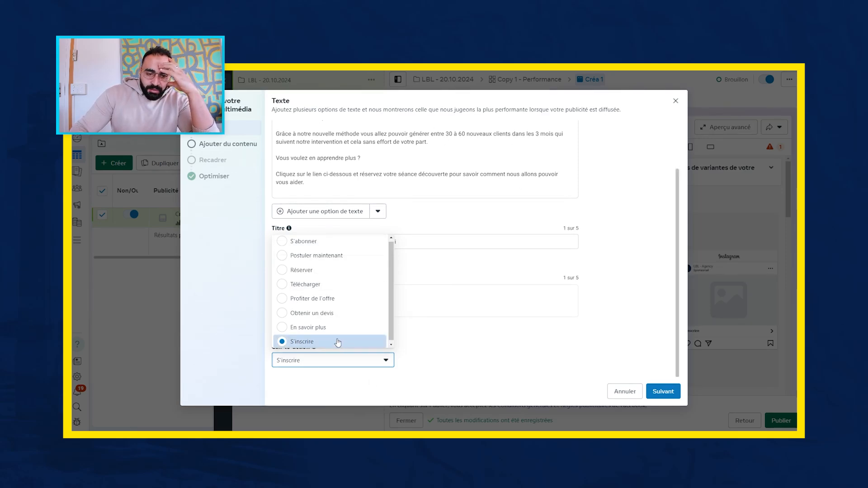
{"action": "left_click", "coordinate": [319, 271]}
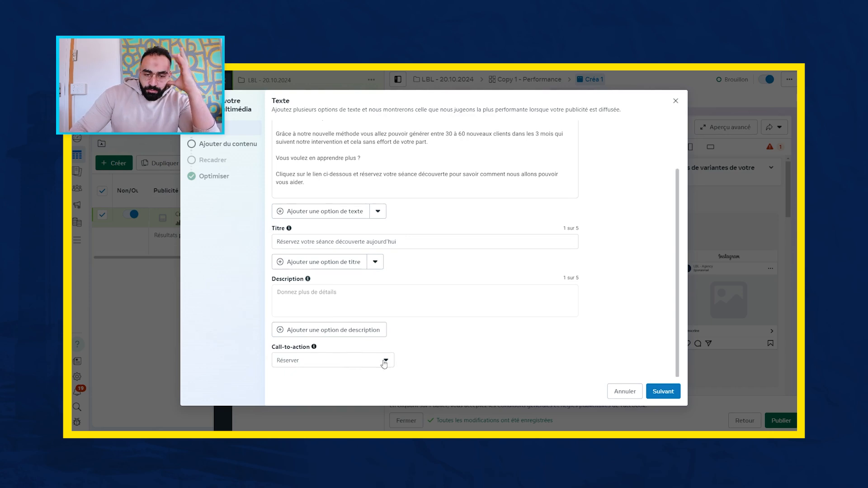
{"action": "left_click", "coordinate": [432, 243]}
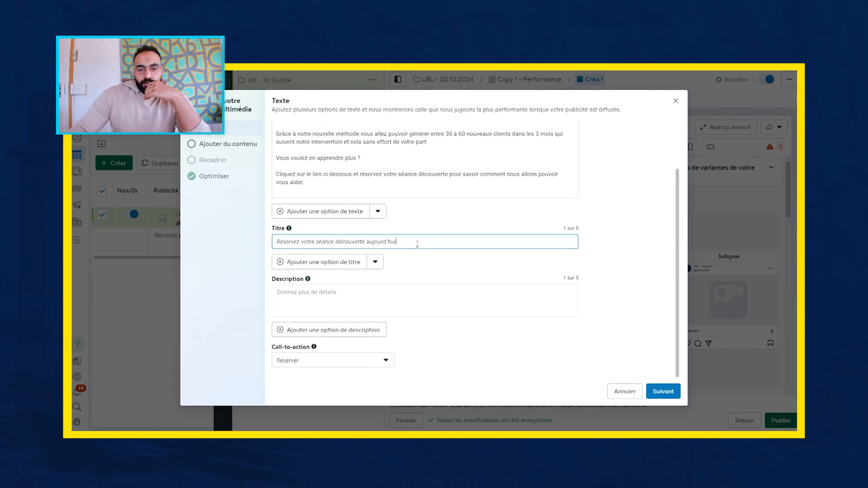
- Add the "Votre déclaration d'impôts" image from the account images as the ad's media
{"action": "left_click", "coordinate": [238, 150]}
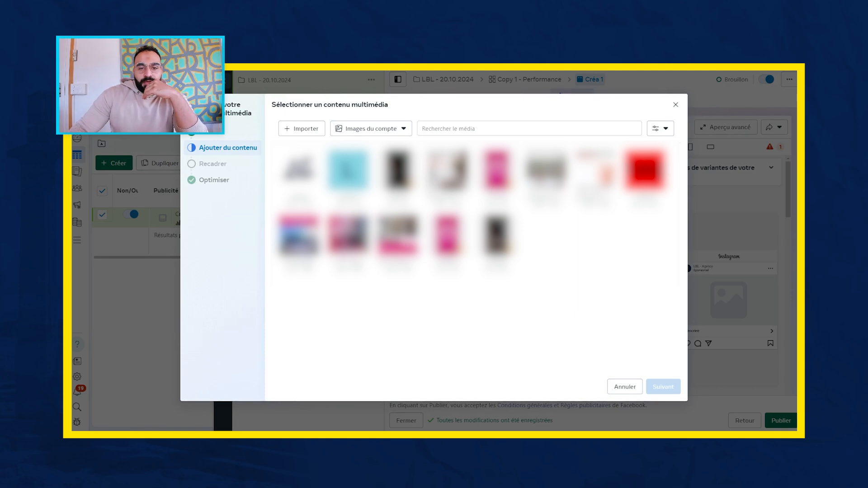
{"action": "left_click", "coordinate": [452, 184]}
{"action": "left_click", "coordinate": [664, 387]}
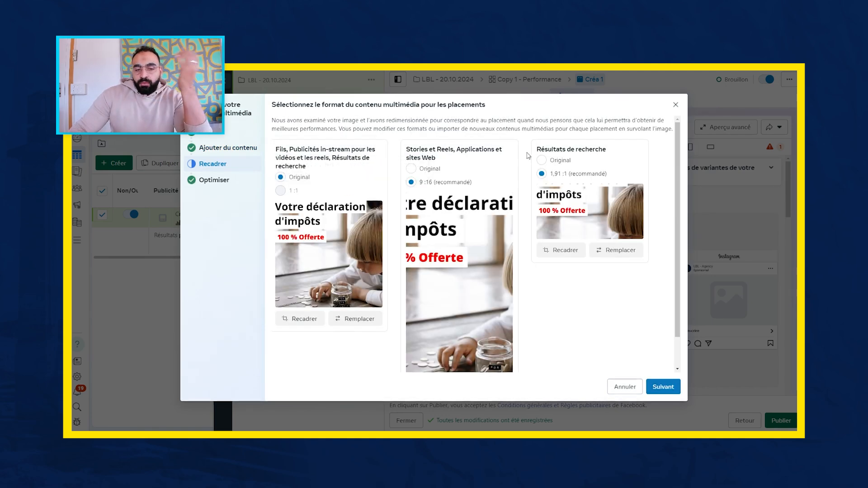
- Use the Original format for the search results and Stories/Reels placements, and finish the media setup with all optimisations left on
{"action": "left_click", "coordinate": [542, 160]}
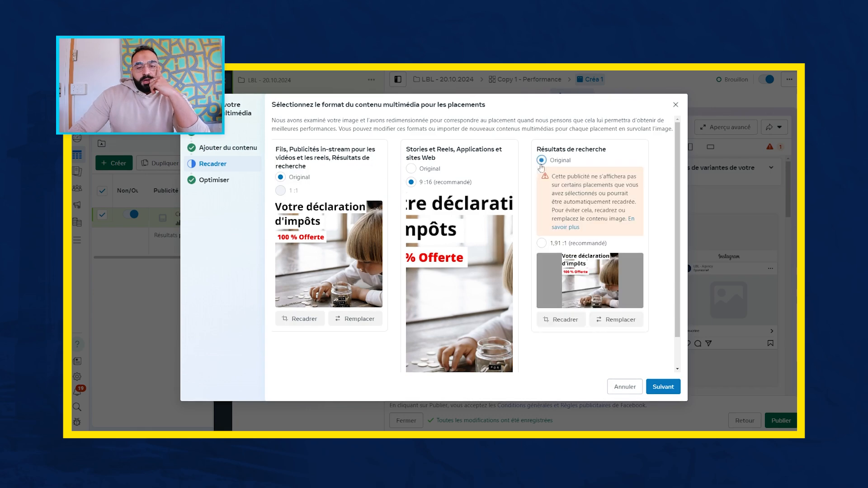
{"action": "left_click", "coordinate": [411, 168]}
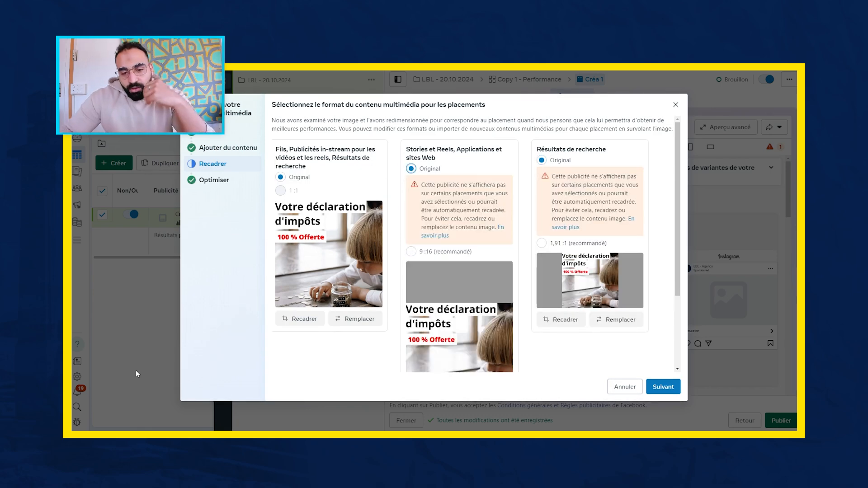
{"action": "scroll", "coordinate": [461, 270], "scroll_direction": "down", "scroll_amount": 3}
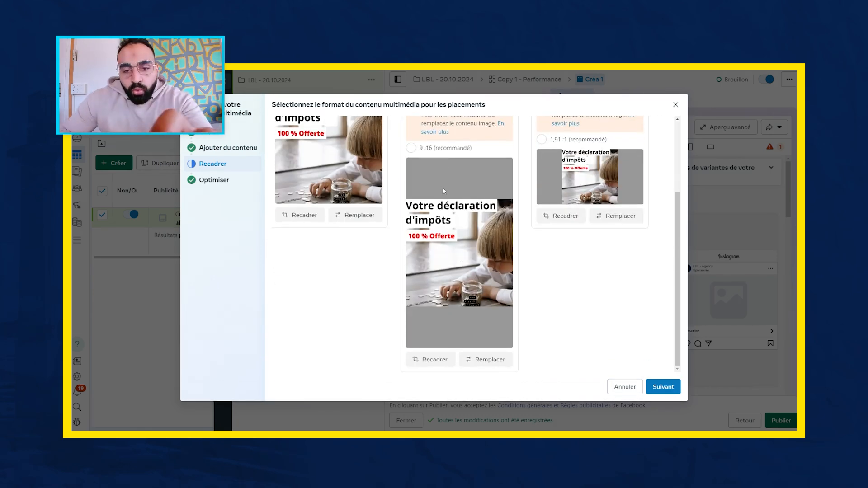
{"action": "scroll", "coordinate": [563, 231], "scroll_direction": "up", "scroll_amount": 3}
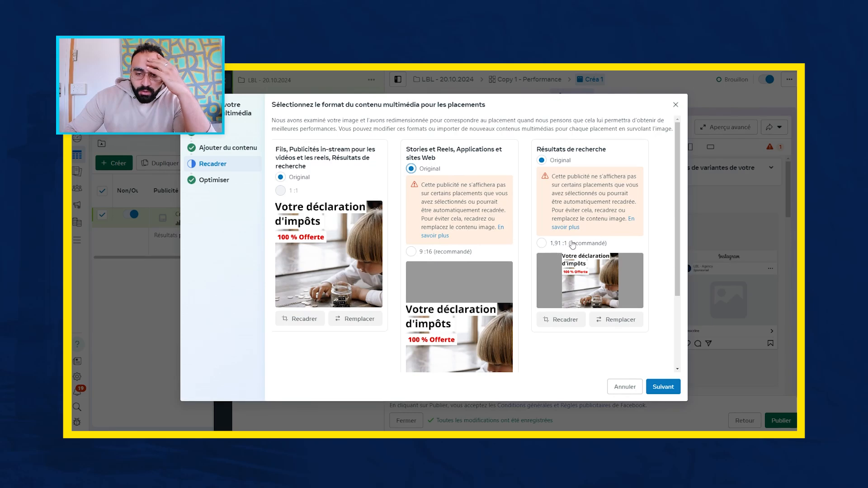
{"action": "scroll", "coordinate": [498, 287], "scroll_direction": "down", "scroll_amount": 1}
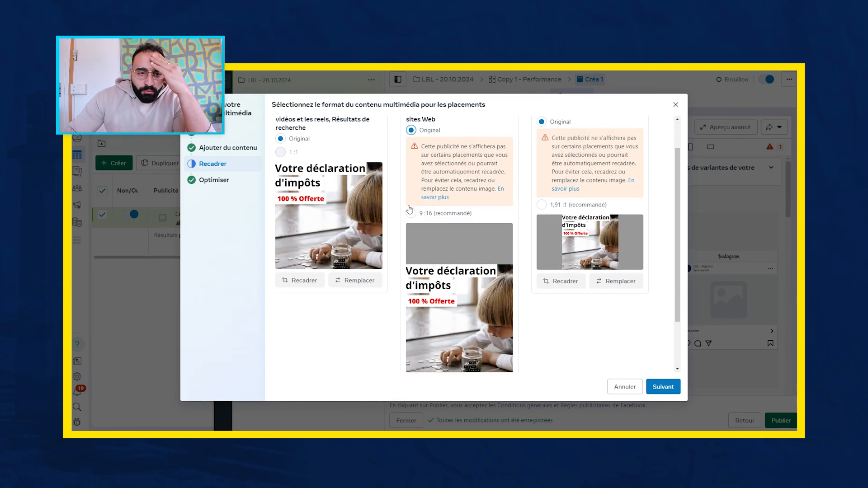
{"action": "scroll", "coordinate": [436, 296], "scroll_direction": "down", "scroll_amount": 1}
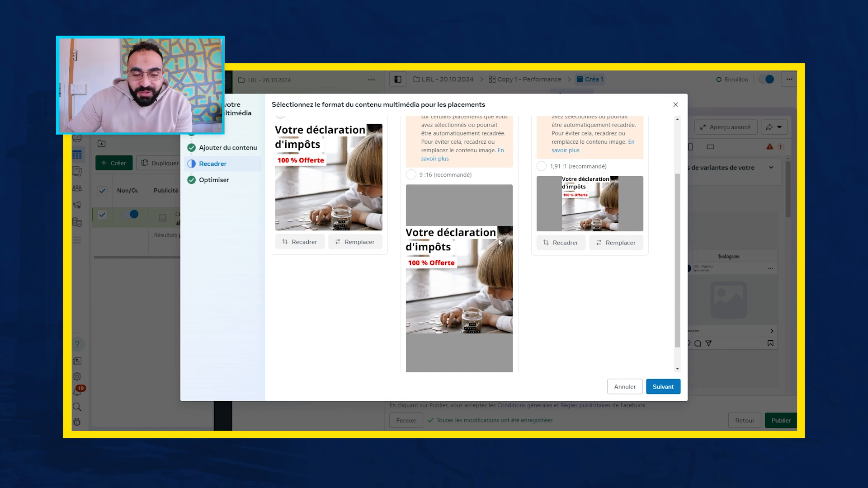
{"action": "left_click", "coordinate": [217, 180]}
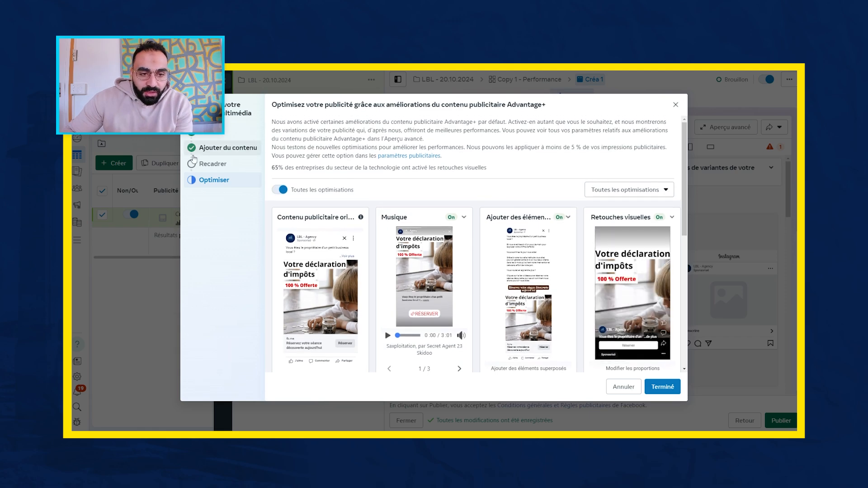
{"action": "left_click", "coordinate": [663, 388]}
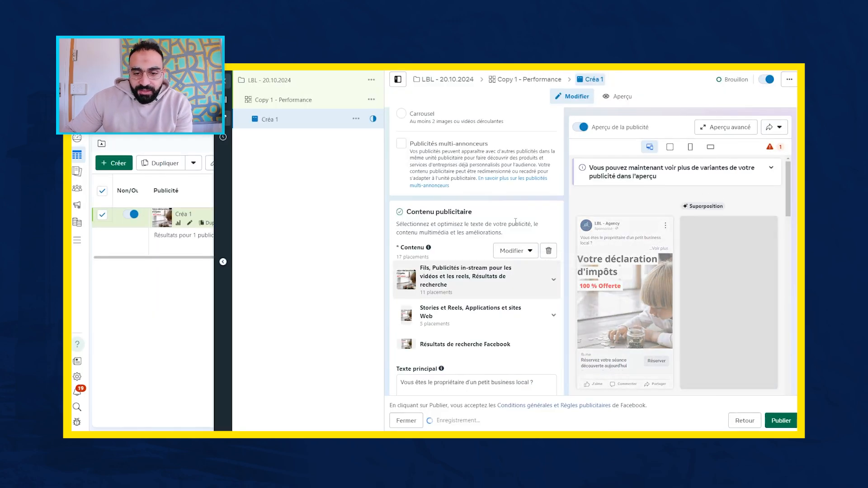
- Review the ad's primary text, title, call-to-action, Advantage+ enhancements, instant form destination and tracking settings
{"action": "scroll", "coordinate": [501, 204], "scroll_direction": "down", "scroll_amount": 4}
{"action": "scroll", "coordinate": [503, 211], "scroll_direction": "up", "scroll_amount": 5}
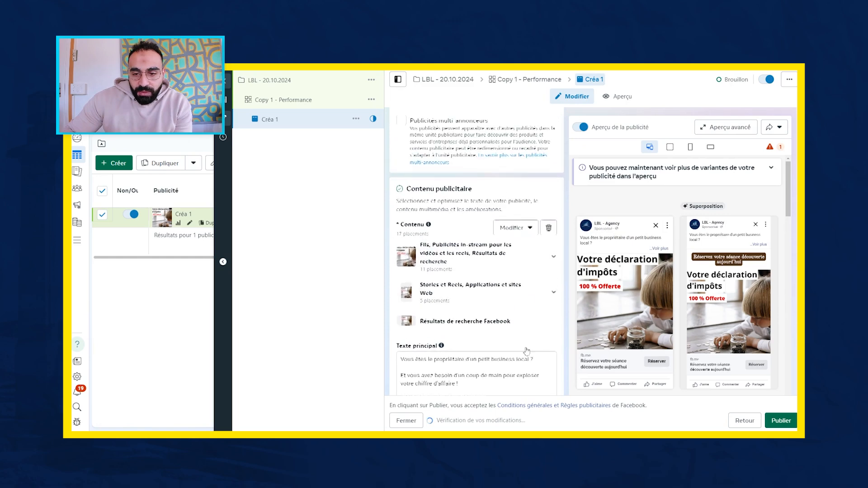
{"action": "scroll", "coordinate": [499, 317], "scroll_direction": "down", "scroll_amount": 5}
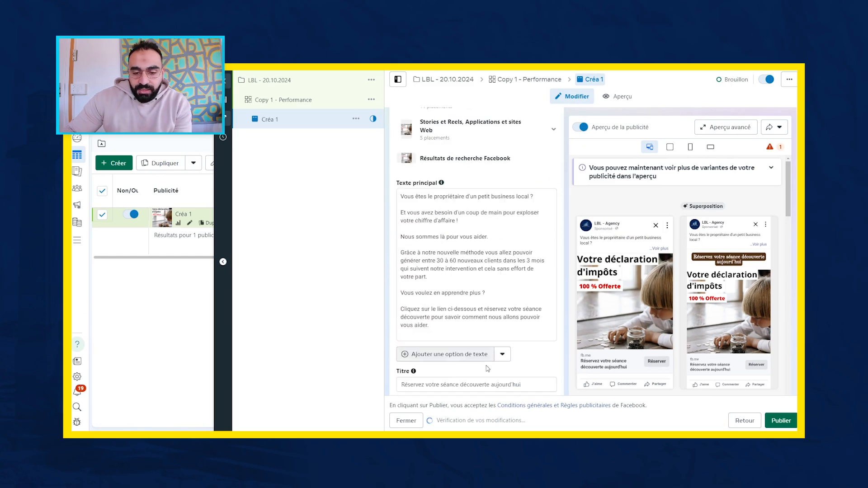
{"action": "left_click", "coordinate": [460, 276]}
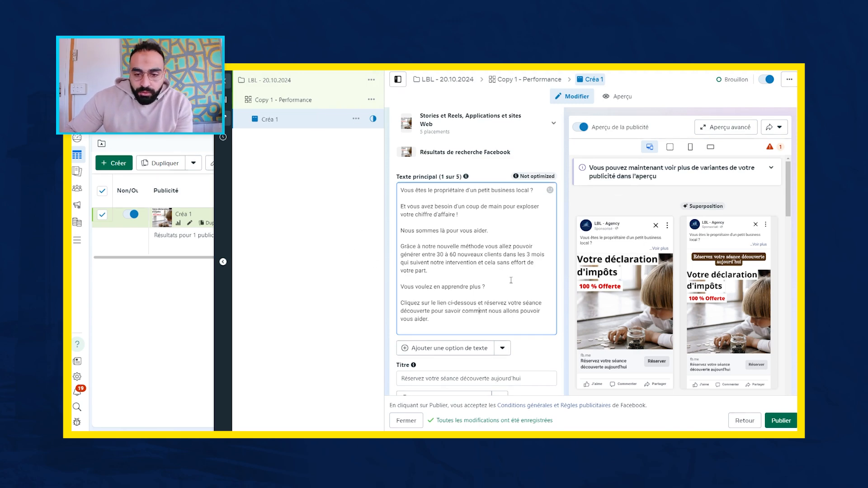
{"action": "scroll", "coordinate": [496, 302], "scroll_direction": "down", "scroll_amount": 7}
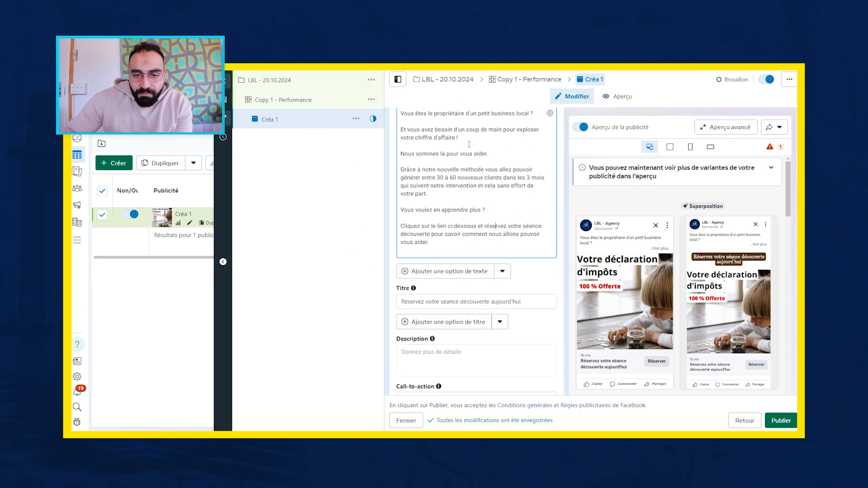
{"action": "scroll", "coordinate": [648, 186], "scroll_direction": "down", "scroll_amount": 2}
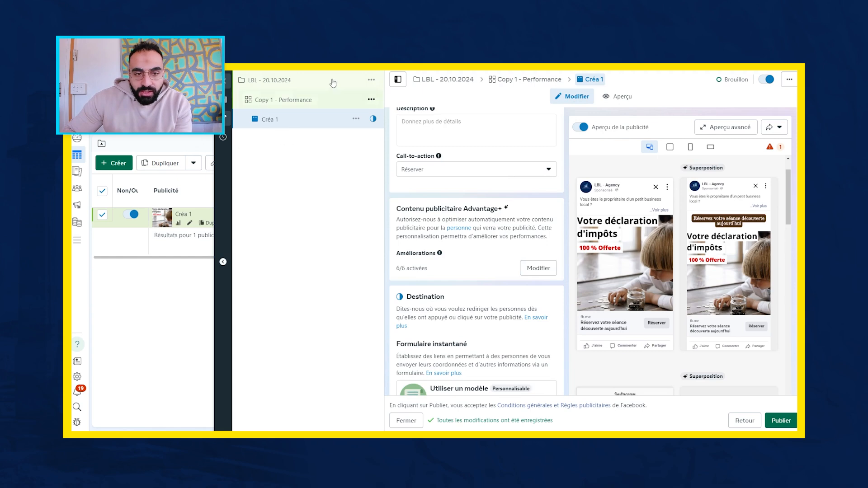
{"action": "scroll", "coordinate": [490, 130], "scroll_direction": "up", "scroll_amount": 2}
{"action": "scroll", "coordinate": [490, 131], "scroll_direction": "up", "scroll_amount": 5}
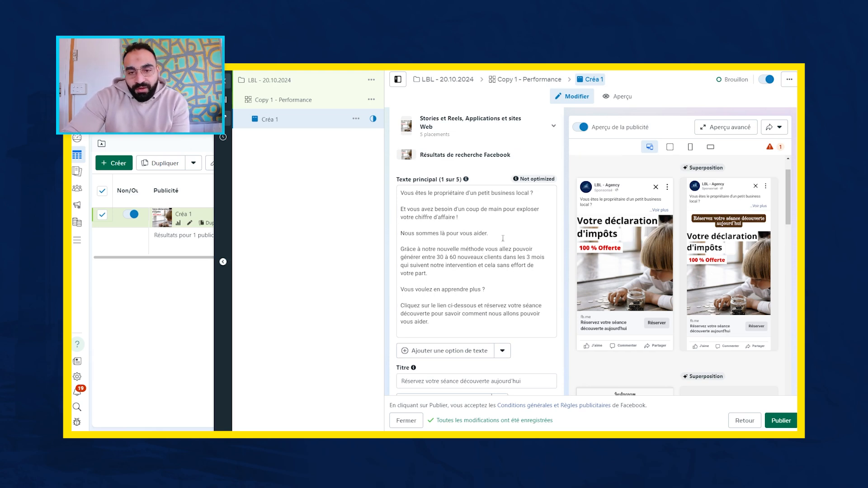
{"action": "scroll", "coordinate": [445, 276], "scroll_direction": "down", "scroll_amount": 4}
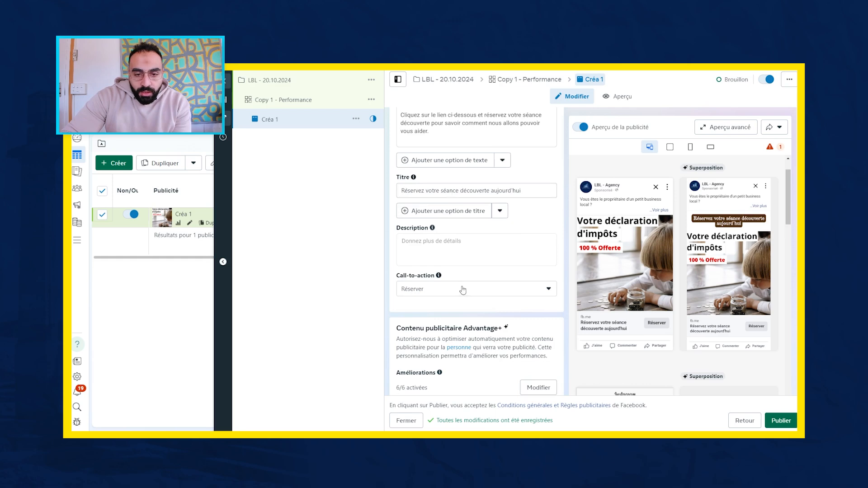
{"action": "scroll", "coordinate": [463, 290], "scroll_direction": "down", "scroll_amount": 6}
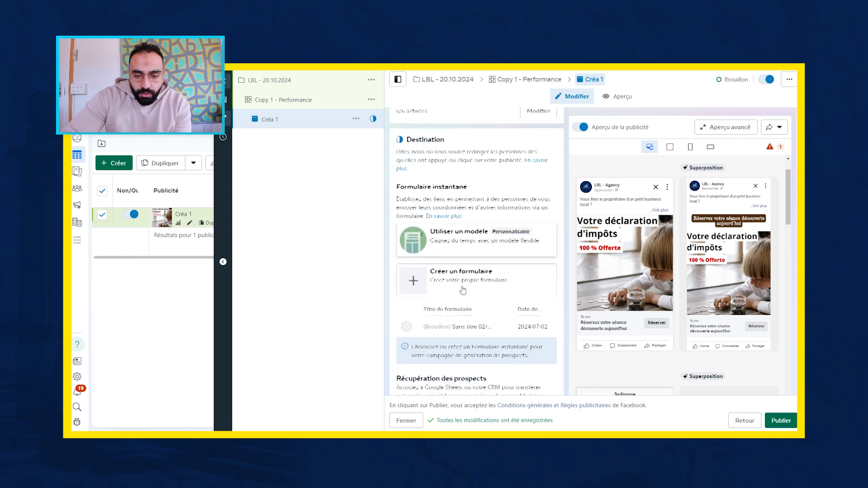
{"action": "scroll", "coordinate": [463, 289], "scroll_direction": "down", "scroll_amount": 6}
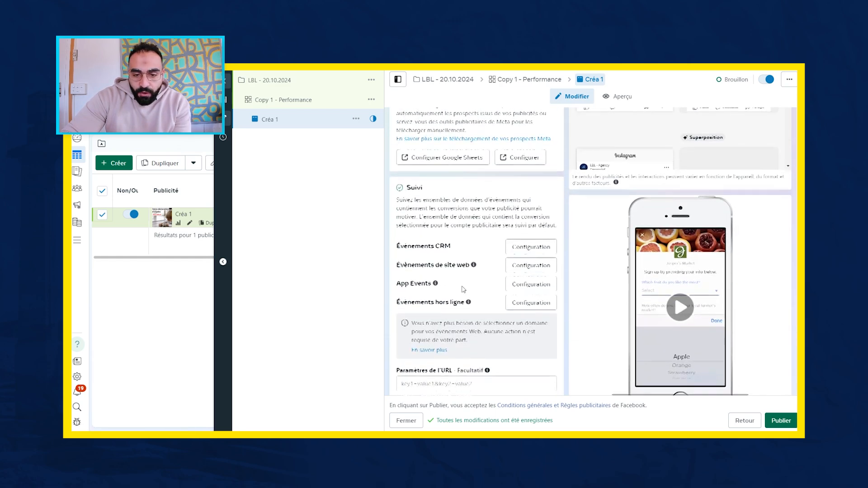
{"action": "scroll", "coordinate": [463, 289], "scroll_direction": "up", "scroll_amount": 5}
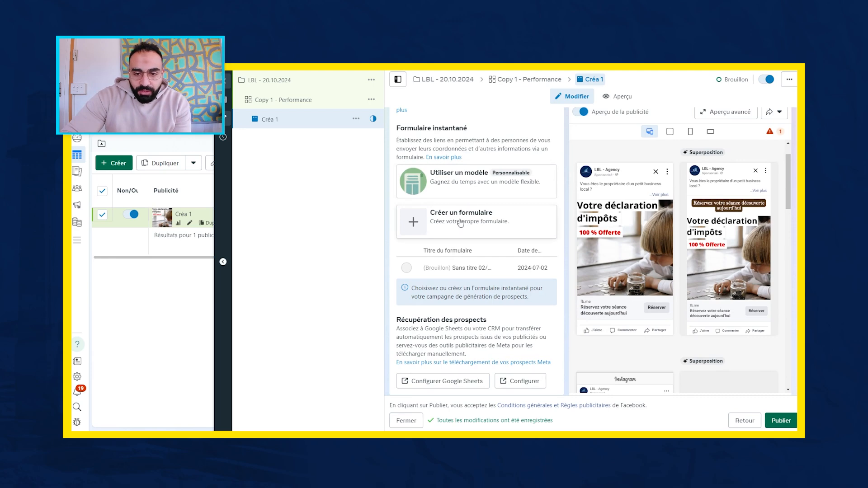
{"action": "left_click", "coordinate": [461, 223]}
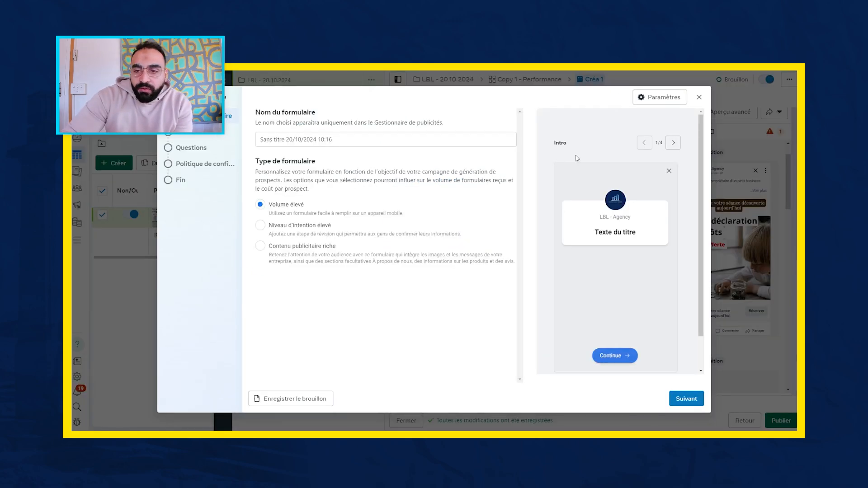
{"action": "left_click", "coordinate": [699, 97]}
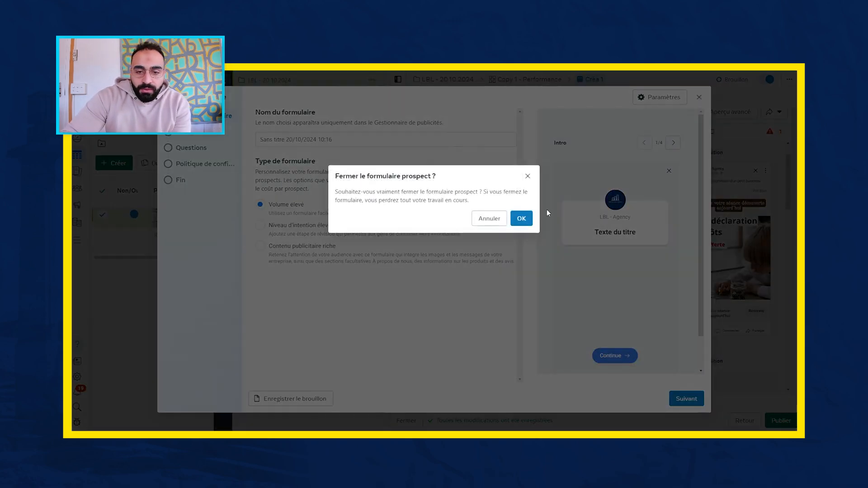
{"action": "left_click", "coordinate": [521, 219]}
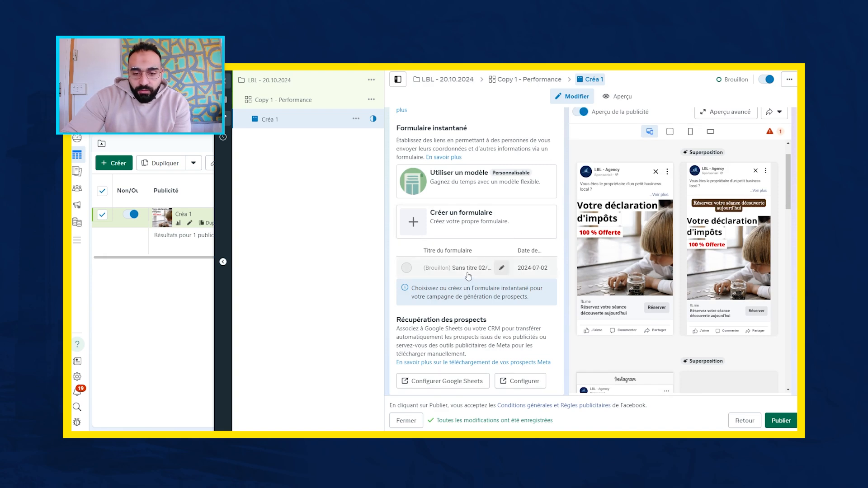
- Open the existing draft instant form for editing, check its welcome message and return to the form type settings
{"action": "left_click", "coordinate": [502, 269]}
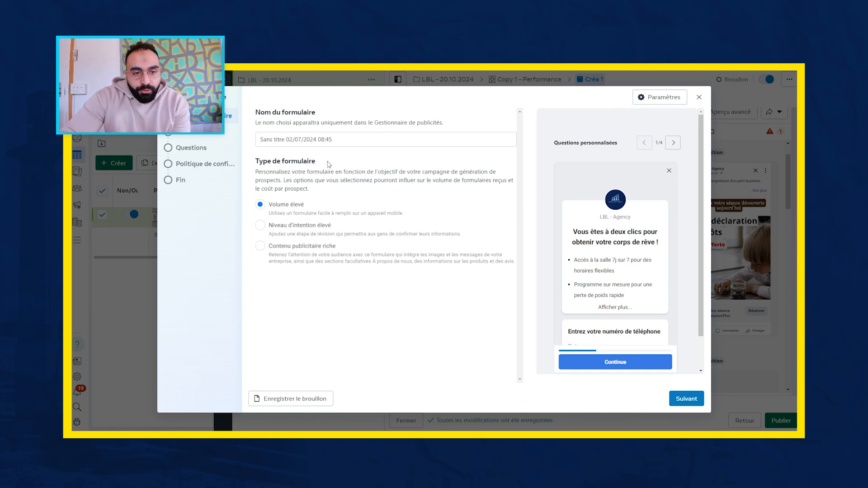
{"action": "left_click", "coordinate": [213, 139]}
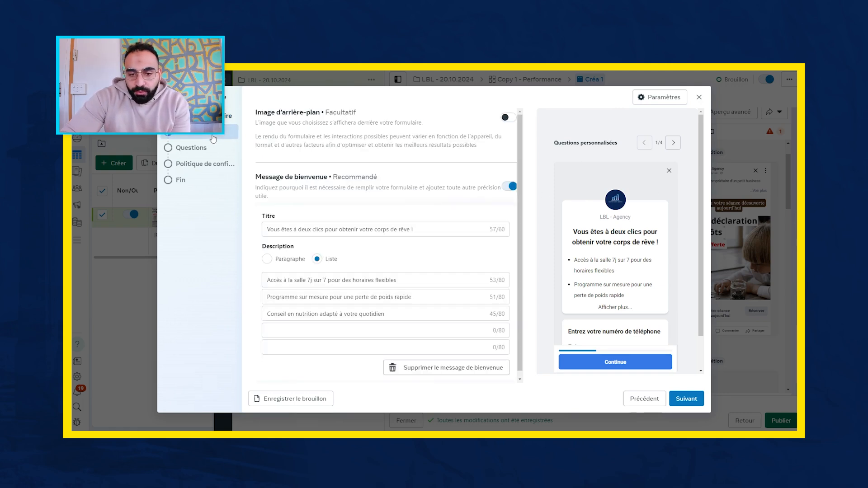
{"action": "left_click", "coordinate": [230, 116]}
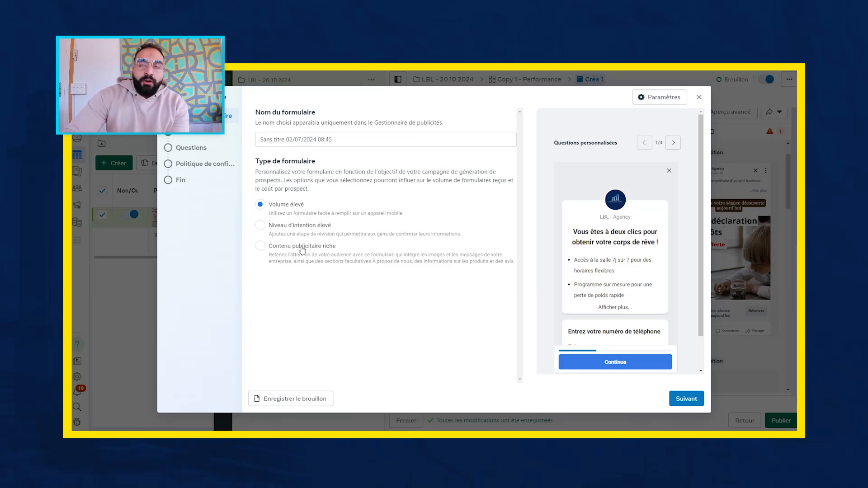
- Try the Contenu publicitaire riche form type, check its preview and return to Volume élevé
{"action": "left_click", "coordinate": [264, 247]}
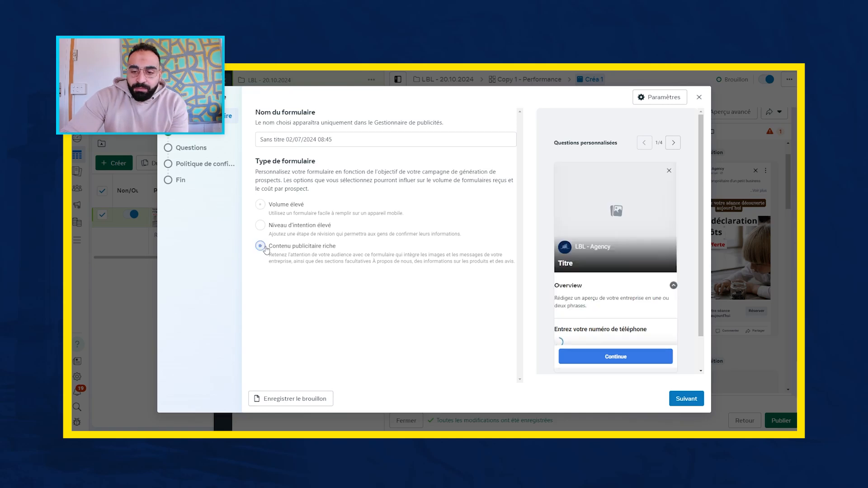
{"action": "scroll", "coordinate": [626, 275], "scroll_direction": "down", "scroll_amount": 2}
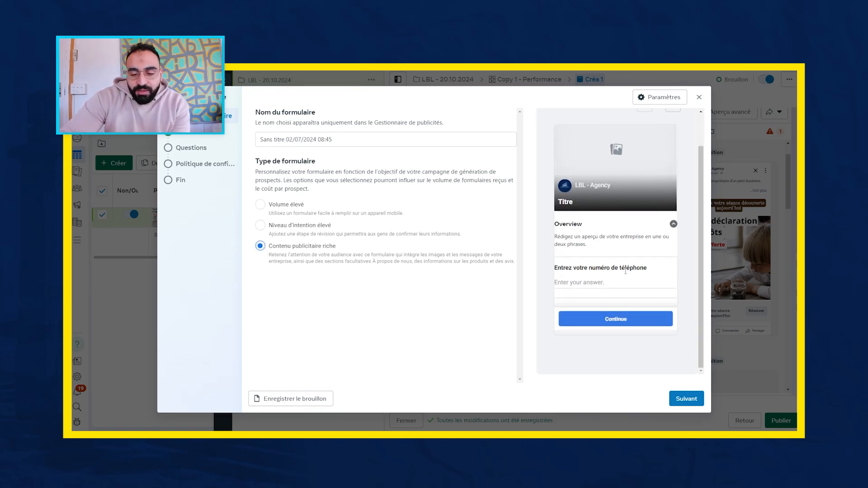
{"action": "left_click", "coordinate": [295, 208]}
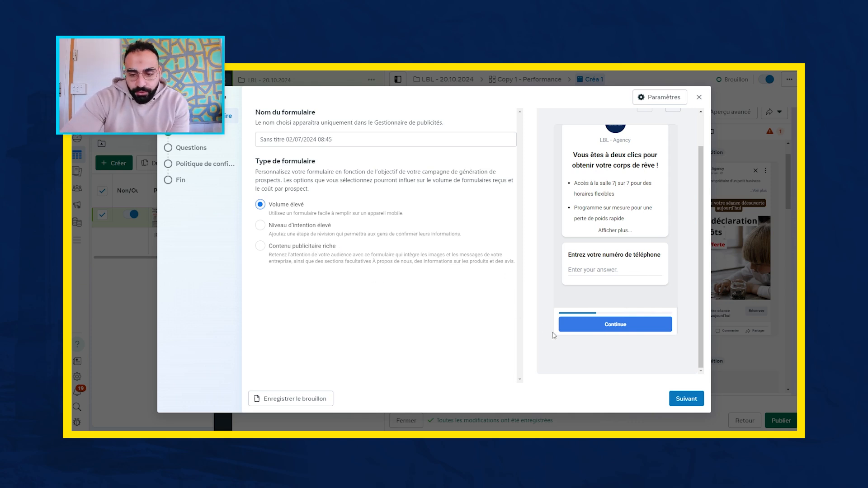
- Proceed to the form's introduction settings and review the background image option, welcome title and description list
{"action": "left_click", "coordinate": [686, 398]}
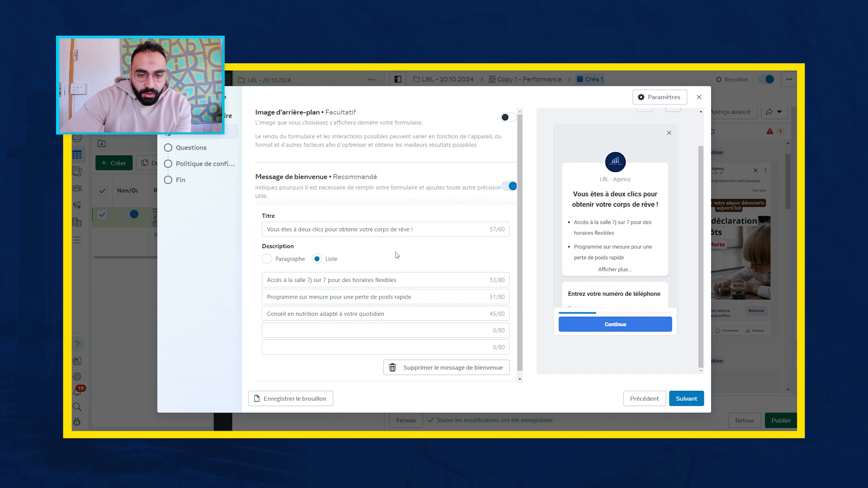
{"action": "scroll", "coordinate": [397, 254], "scroll_direction": "down", "scroll_amount": 1}
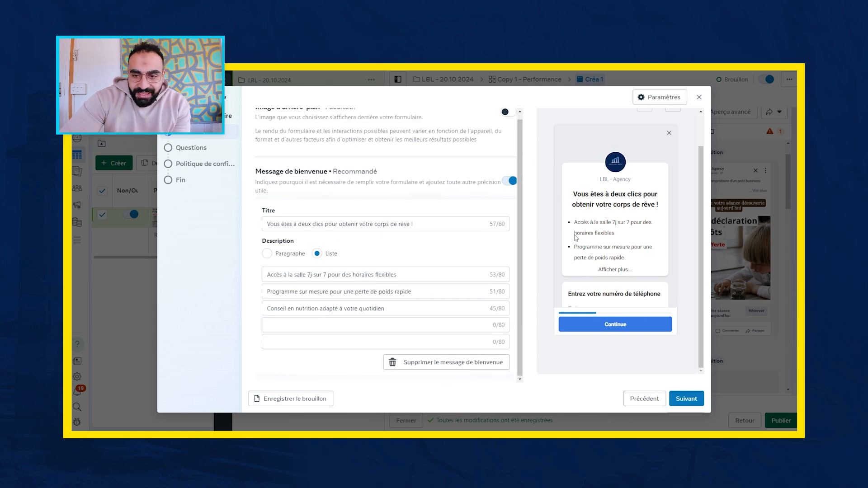
{"action": "scroll", "coordinate": [367, 233], "scroll_direction": "up", "scroll_amount": 1}
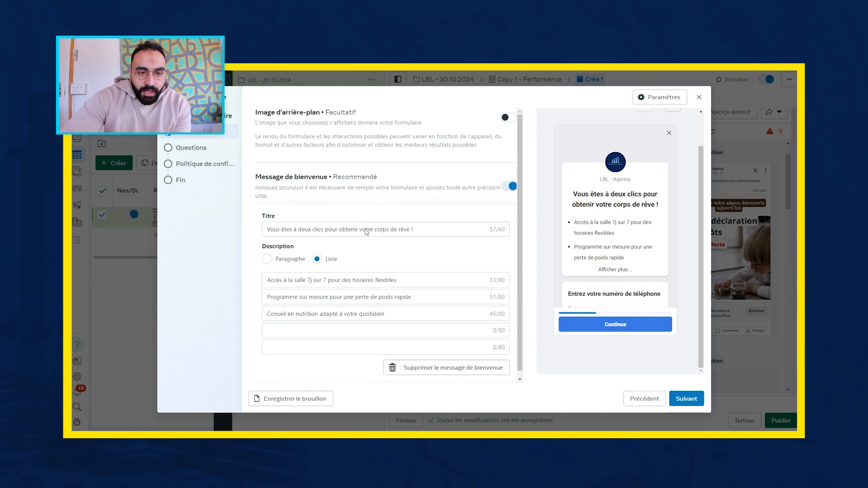
- Enable the form's background image and choose to use an imported image instead of the ad's image
{"action": "left_click", "coordinate": [508, 118]}
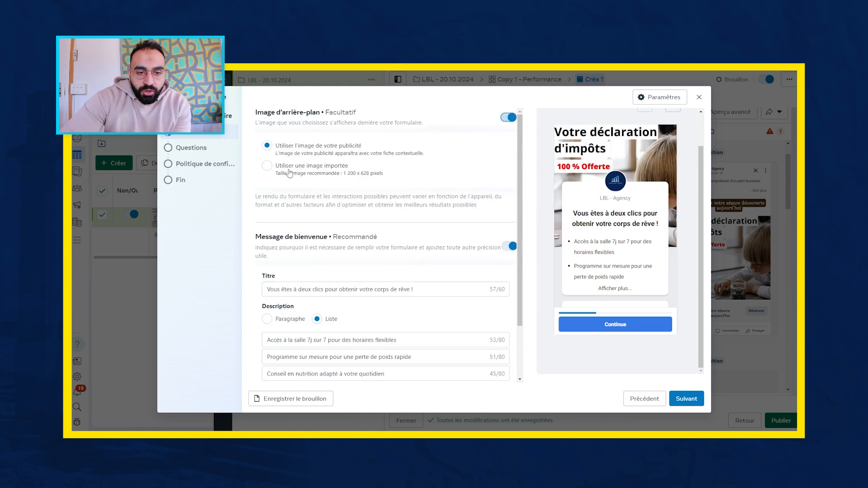
{"action": "left_click", "coordinate": [268, 172]}
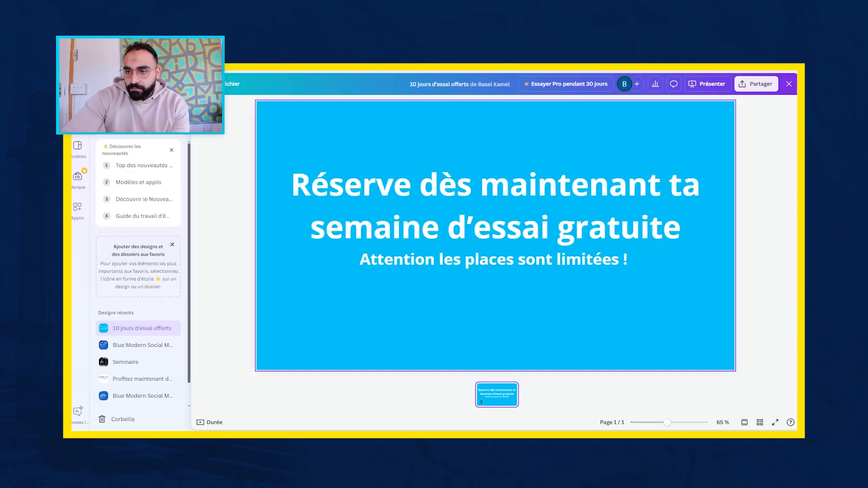
- Switch to Canva, reopen the "10 jours d'essai offerts" design and download it as a JPG
{"action": "left_click", "coordinate": [790, 84]}
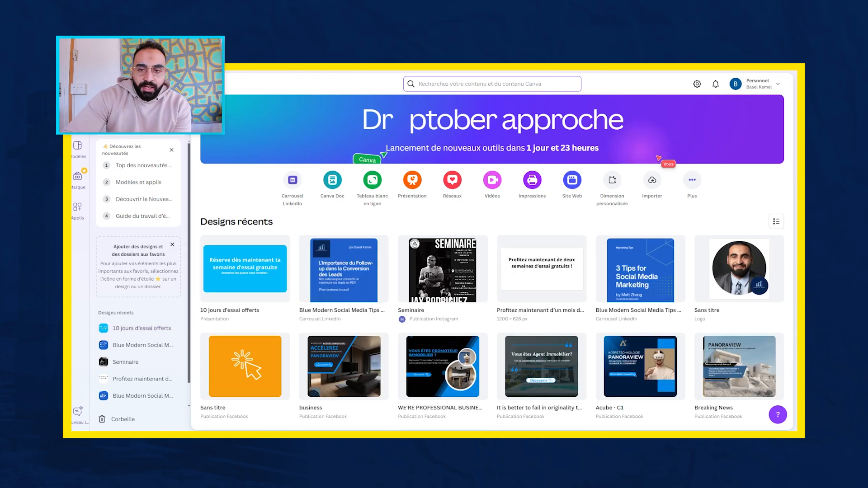
{"action": "left_click", "coordinate": [268, 272]}
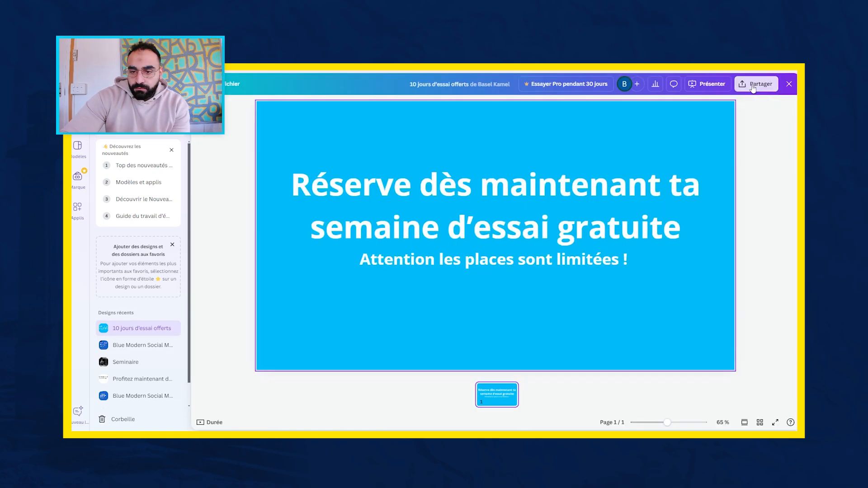
{"action": "left_click", "coordinate": [756, 84]}
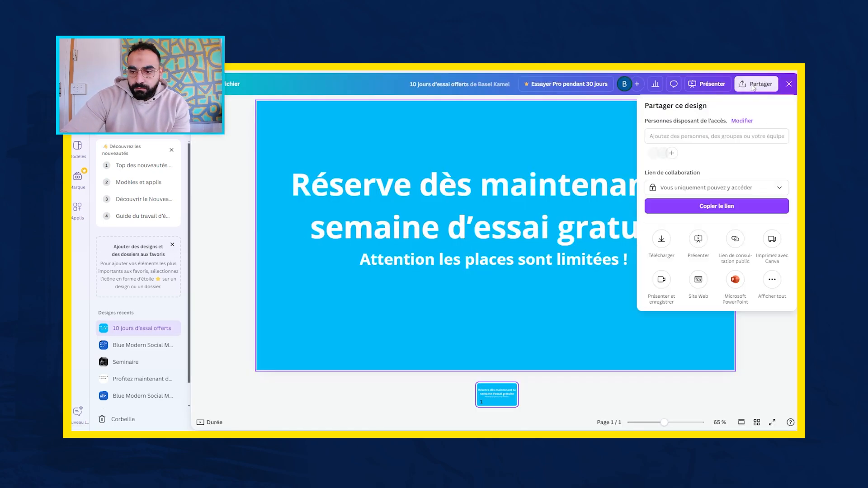
{"action": "left_click", "coordinate": [662, 240]}
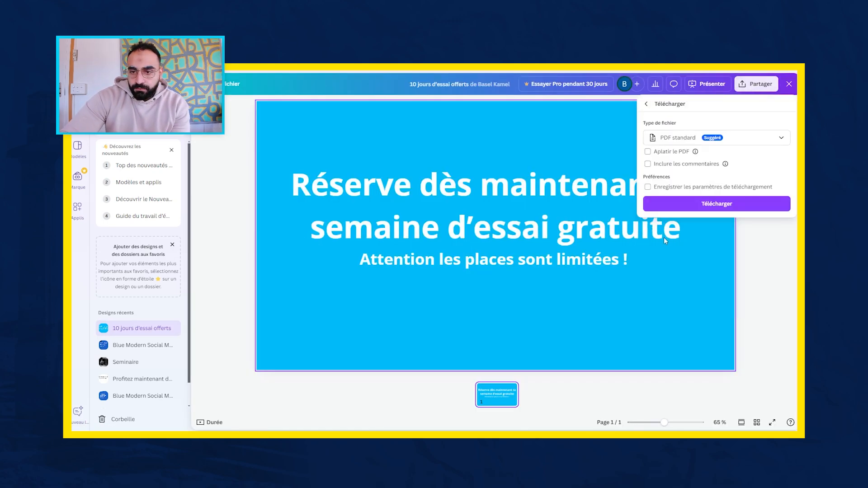
{"action": "left_click", "coordinate": [704, 141]}
{"action": "left_click", "coordinate": [681, 250]}
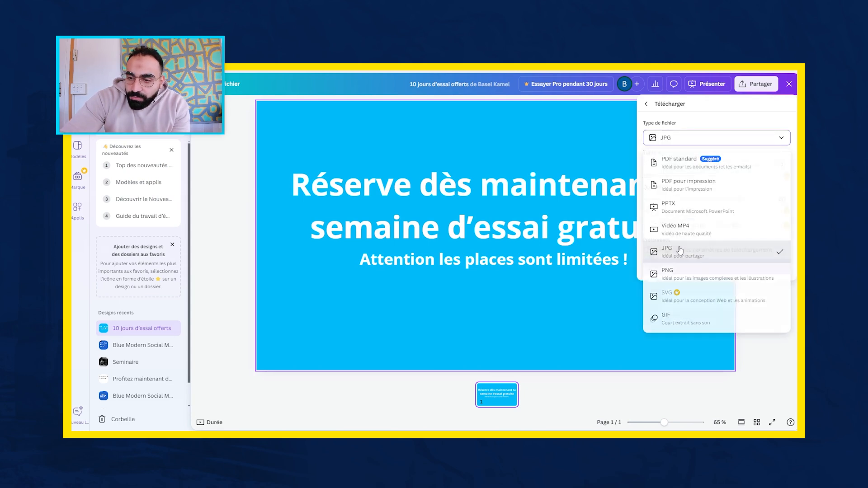
{"action": "left_click", "coordinate": [695, 266]}
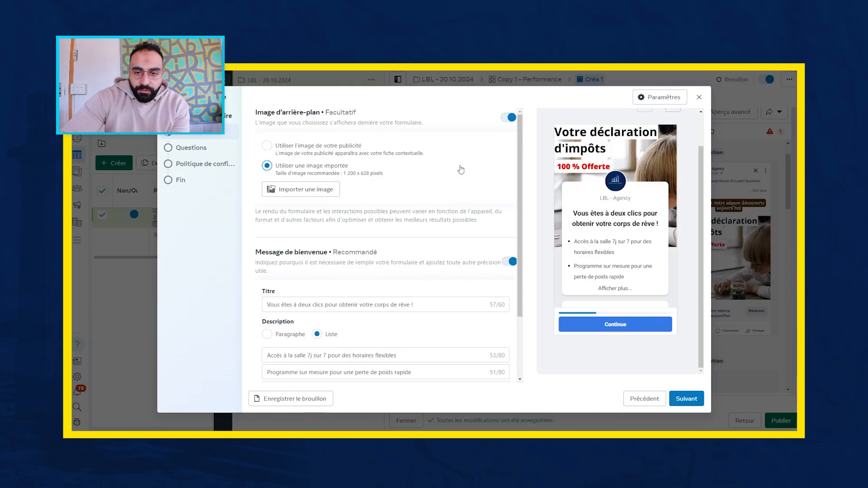
- Back in the Meta instant form, import the "10 jours d'essai offerts" JPG file as the background image
{"action": "left_click", "coordinate": [313, 190]}
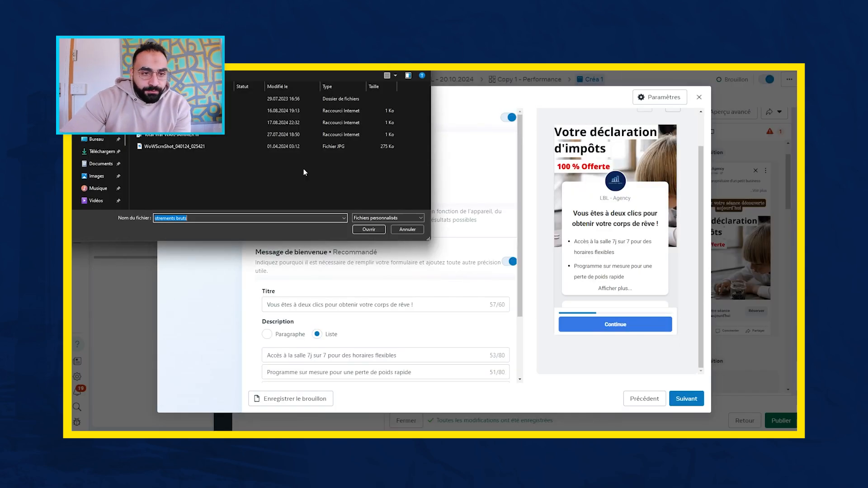
{"action": "left_click", "coordinate": [94, 141]}
{"action": "left_click", "coordinate": [99, 166]}
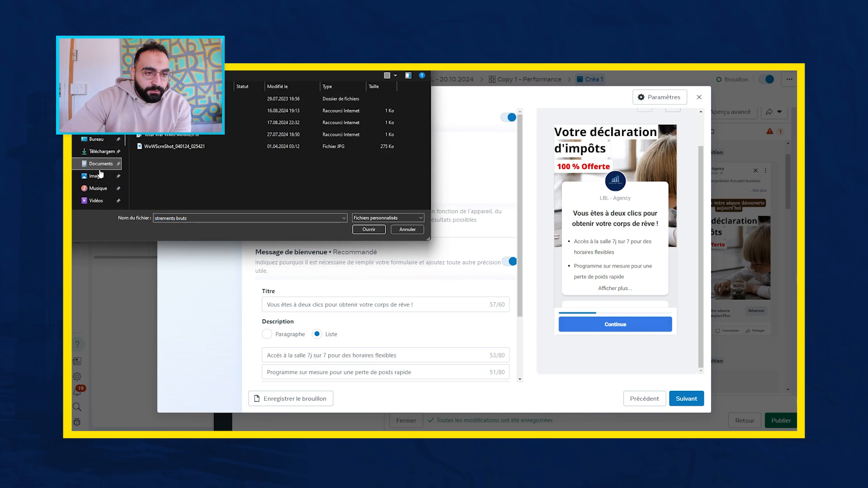
{"action": "left_click", "coordinate": [99, 176]}
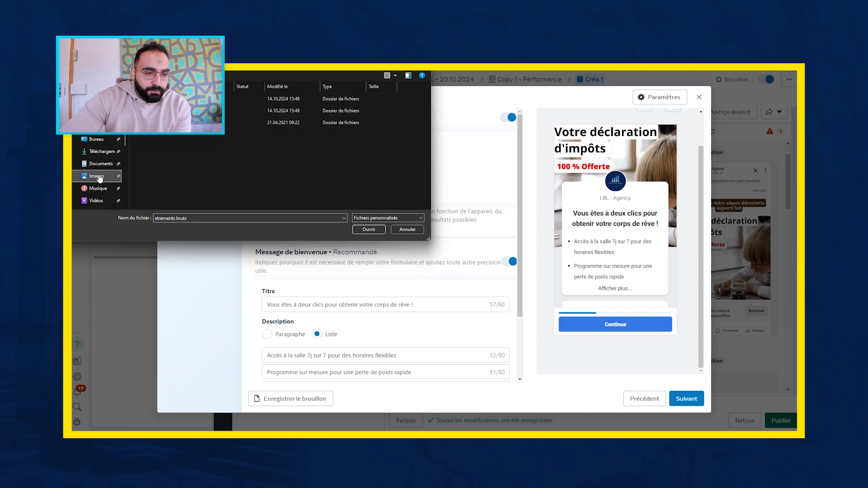
{"action": "mouse_move", "coordinate": [100, 178]}
{"action": "left_mouse_down"}
{"action": "mouse_move", "coordinate": [120, 159]}
{"action": "mouse_move", "coordinate": [101, 180]}
{"action": "left_mouse_up"}
{"action": "scroll", "coordinate": [99, 172], "scroll_direction": "down", "scroll_amount": 1}
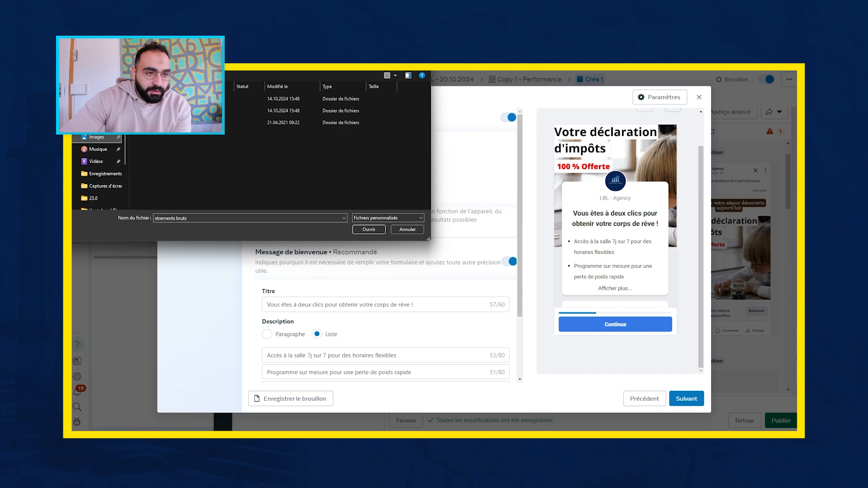
{"action": "left_click", "coordinate": [100, 112]}
{"action": "left_click", "coordinate": [181, 109]}
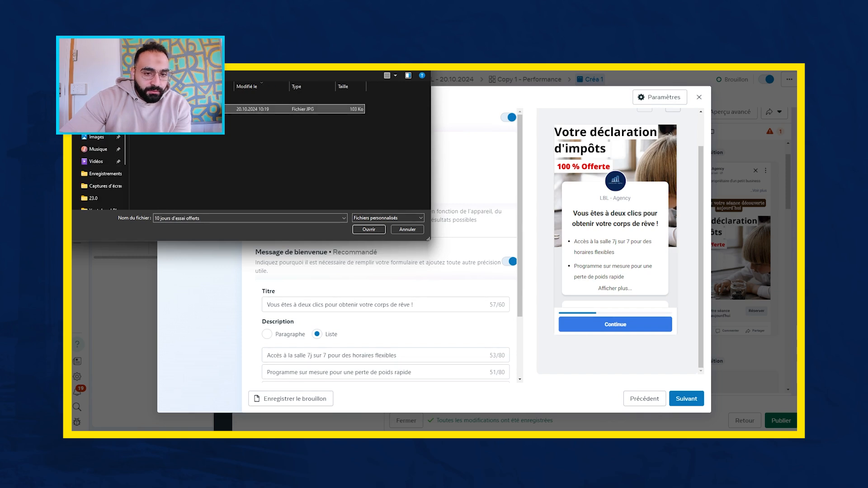
{"action": "left_click", "coordinate": [369, 230]}
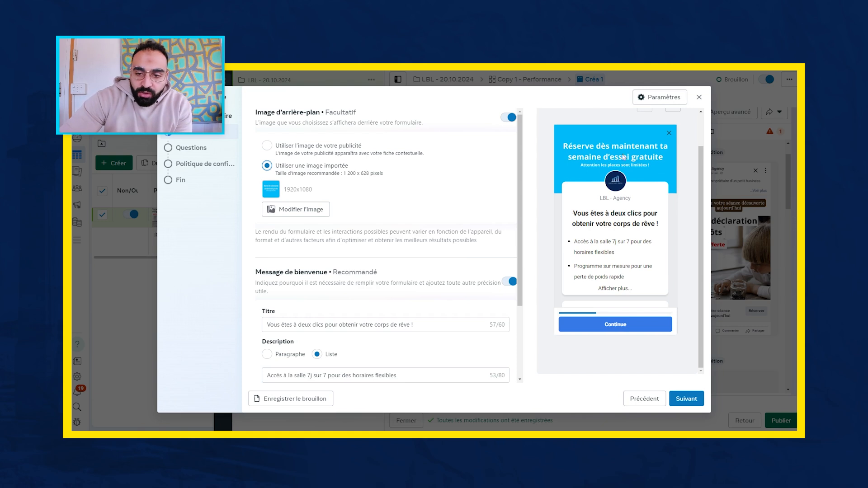
- Check the title and description list of the form's welcome message
{"action": "scroll", "coordinate": [401, 211], "scroll_direction": "down", "scroll_amount": 3}
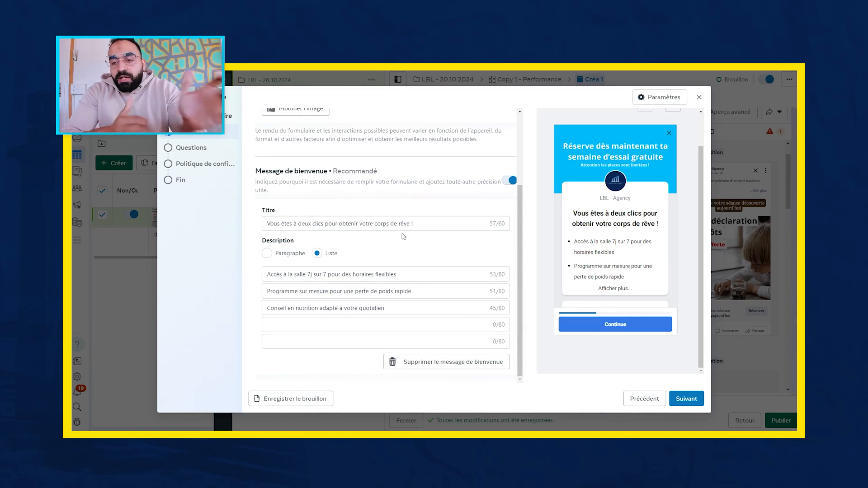
{"action": "double_click", "coordinate": [427, 225]}
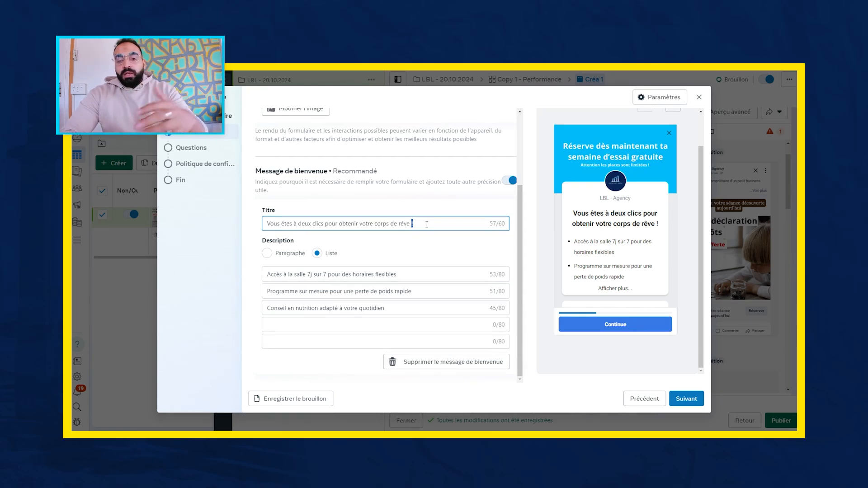
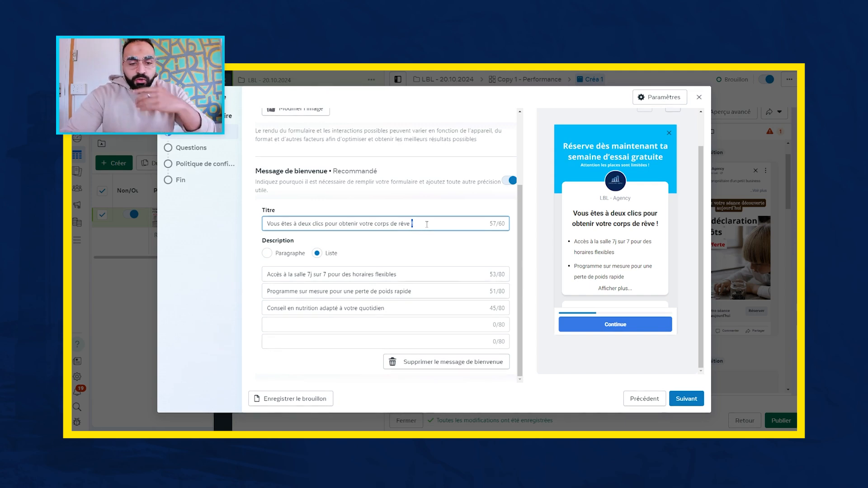
- Try the paragraph format for the welcome message description and switch back to the list format
{"action": "left_click", "coordinate": [271, 257]}
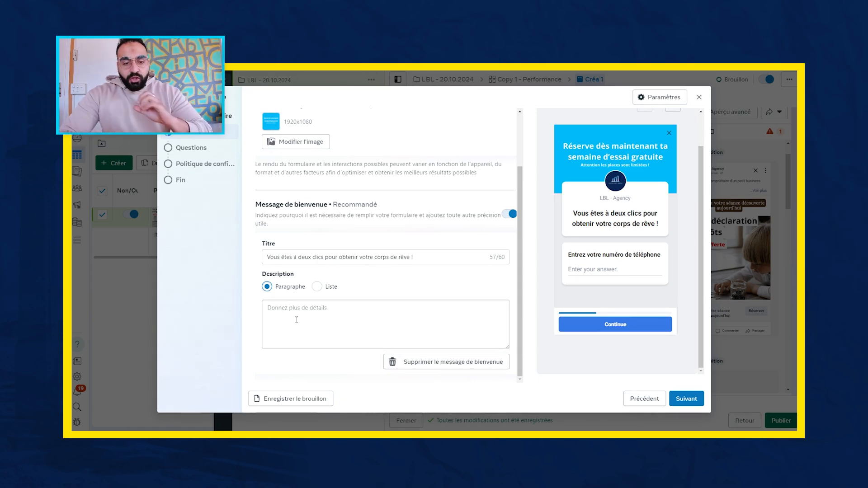
{"action": "left_click", "coordinate": [318, 286]}
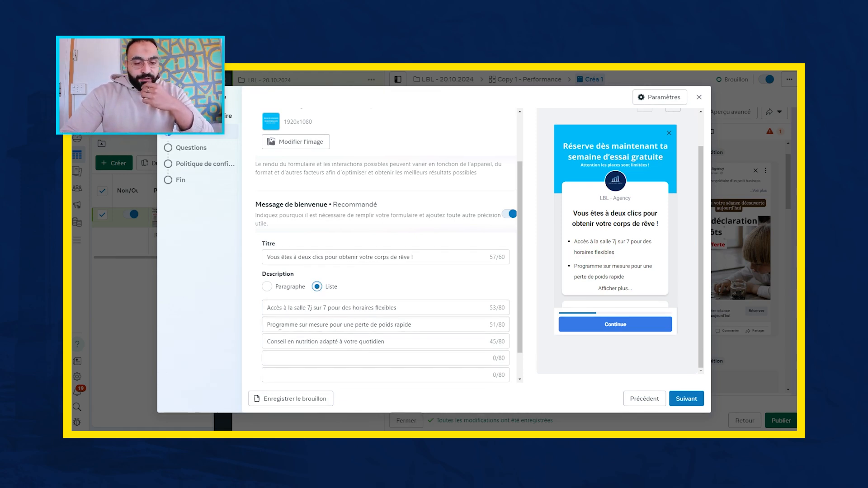
{"action": "scroll", "coordinate": [389, 323], "scroll_direction": "down", "scroll_amount": 1}
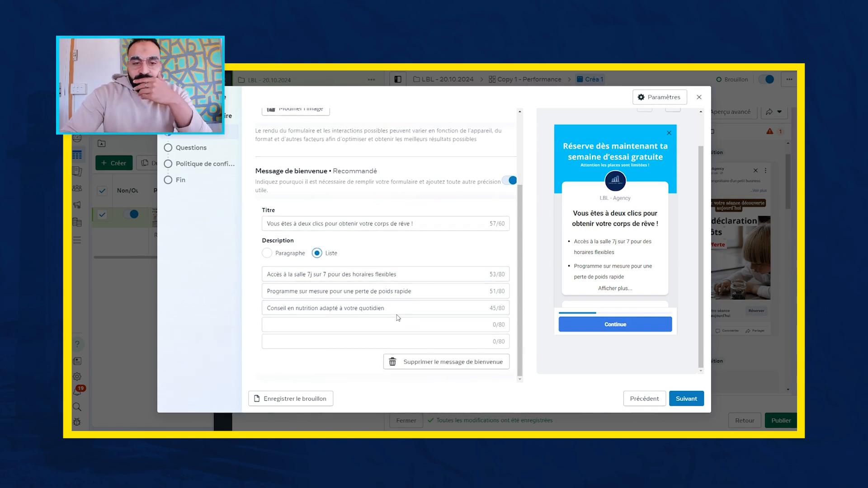
- Add a short-answer question to the form's questions reading "Quel est votre budget marketing ?"
{"action": "left_click", "coordinate": [193, 148]}
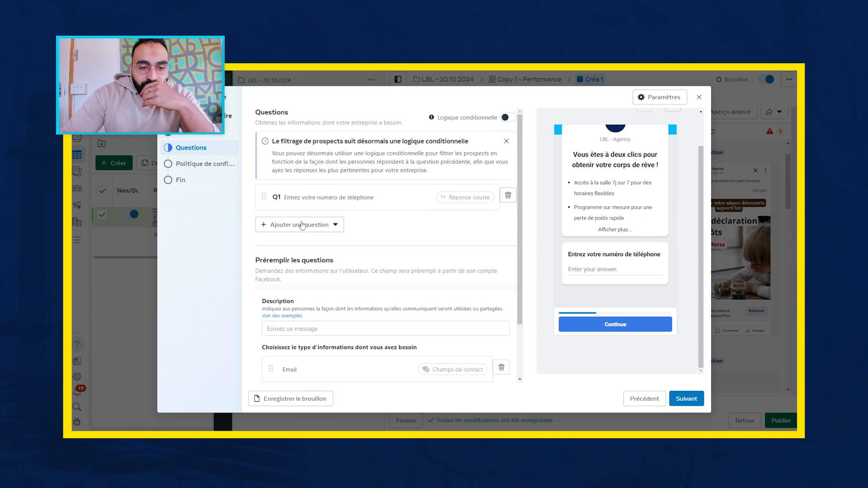
{"action": "left_click", "coordinate": [343, 225]}
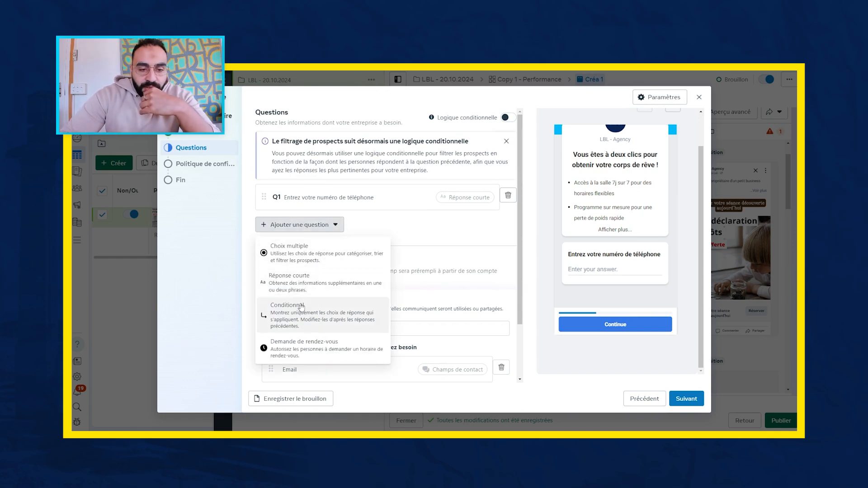
{"action": "left_click", "coordinate": [307, 287]}
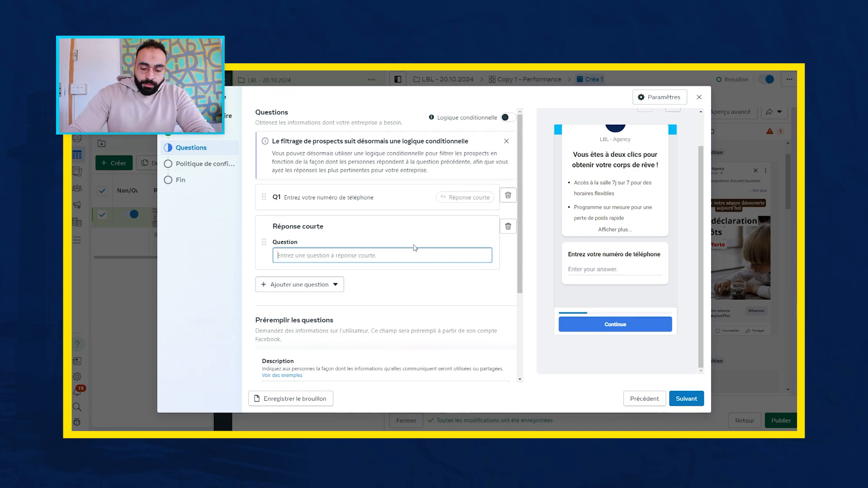
{"action": "type", "text": "Quel"}
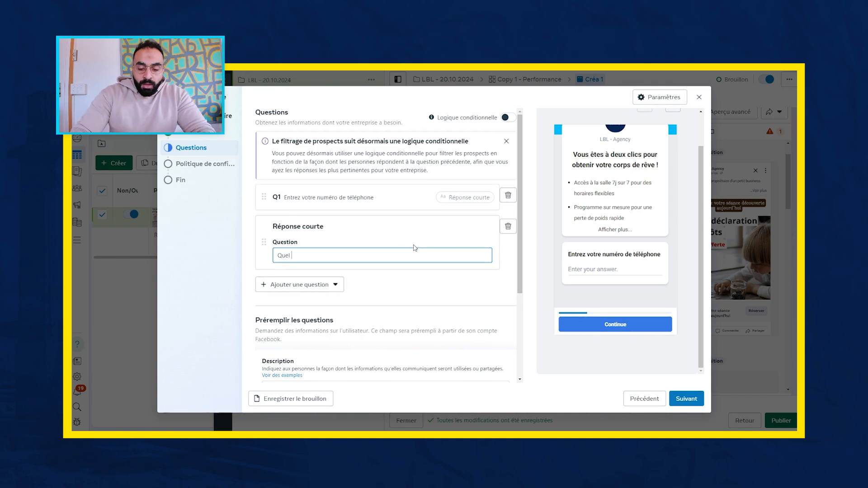
{"action": "type", "text": " est votre bud"}
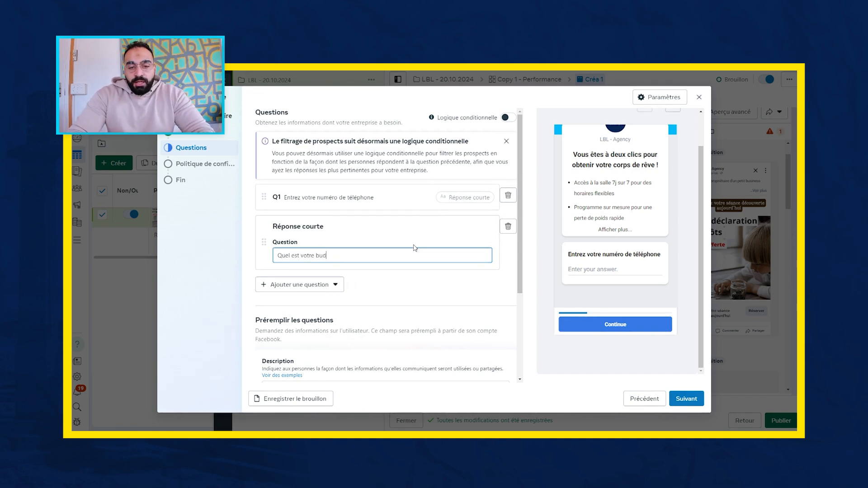
{"action": "type", "text": "get marketing ?"}
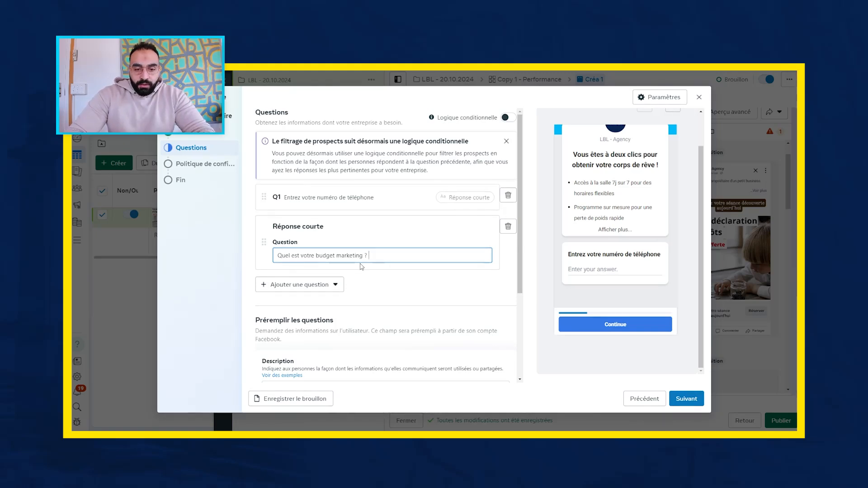
{"action": "left_click", "coordinate": [385, 275]}
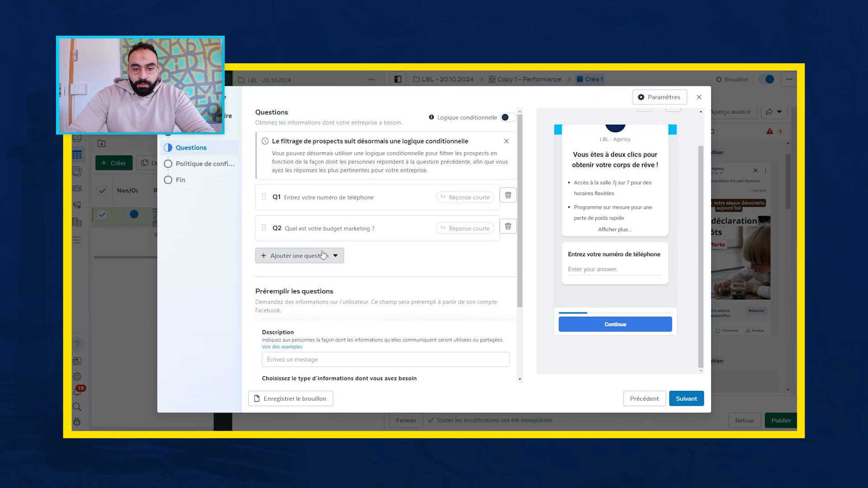
- Add another short-answer question reading "Quel est votre activité ?" below the marketing budget question
{"action": "left_click", "coordinate": [322, 255]}
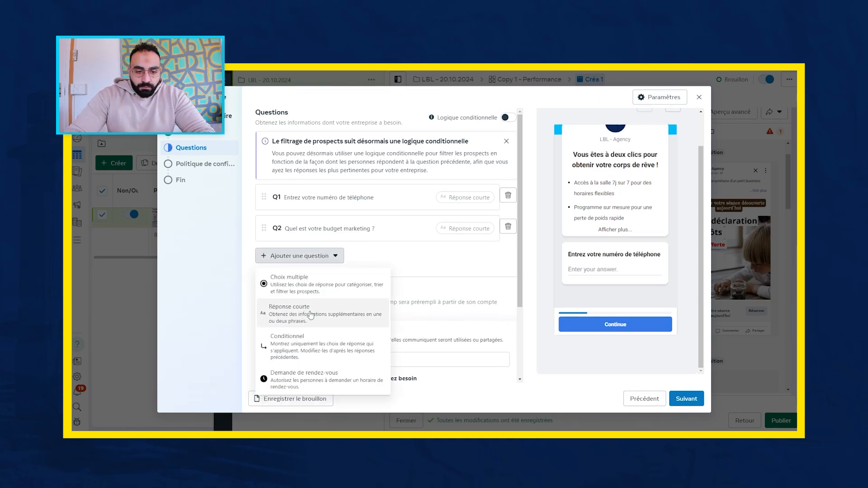
{"action": "left_click", "coordinate": [309, 319]}
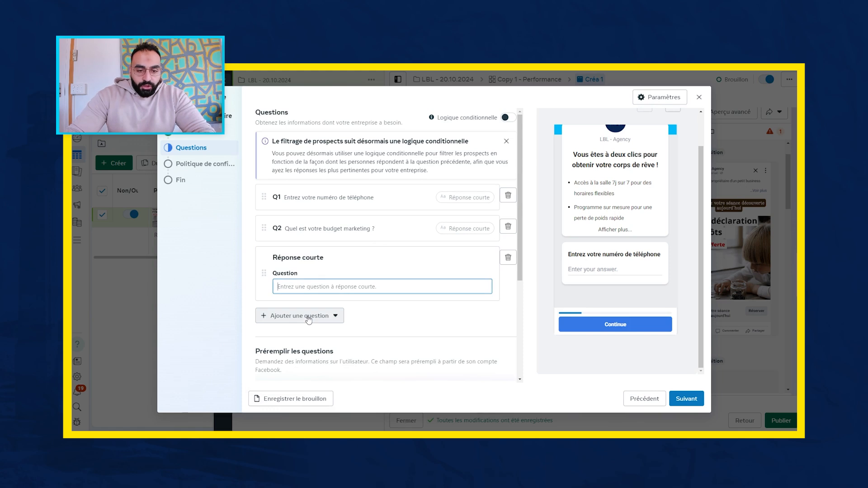
{"action": "type", "text": "Quel est v"}
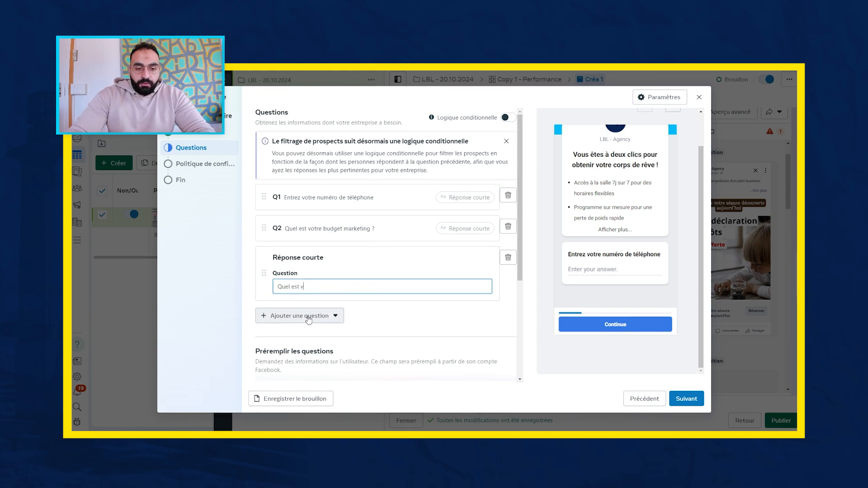
{"action": "type", "text": "otre acti"}
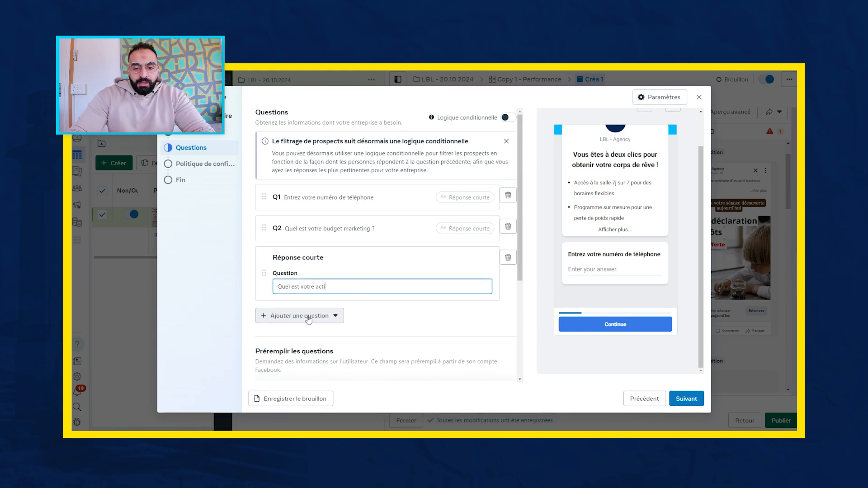
{"action": "type", "text": "vité ?"}
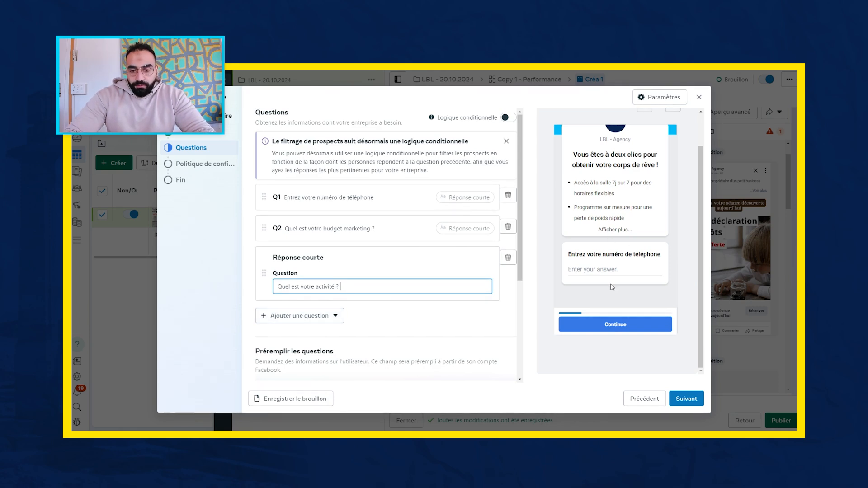
{"action": "left_click", "coordinate": [489, 317]}
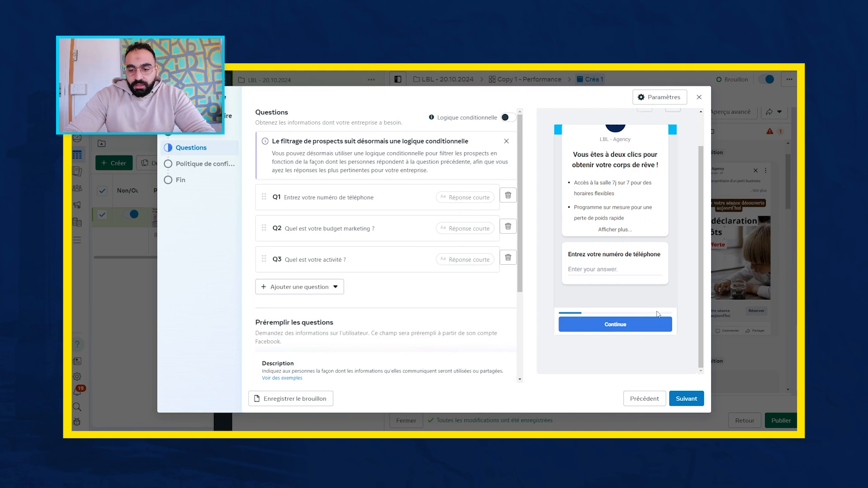
- Page through the form preview from the custom questions to the contact information page
{"action": "scroll", "coordinate": [654, 336], "scroll_direction": "up", "scroll_amount": 1}
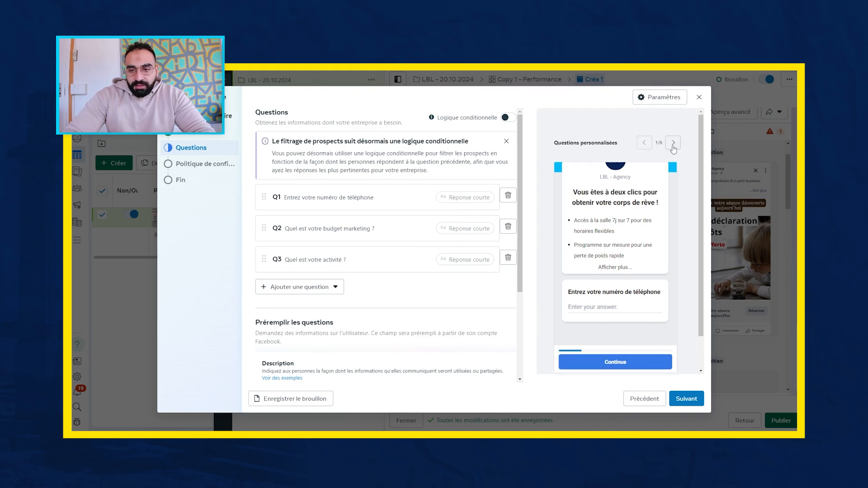
{"action": "left_click", "coordinate": [674, 144]}
{"action": "left_click", "coordinate": [674, 144]}
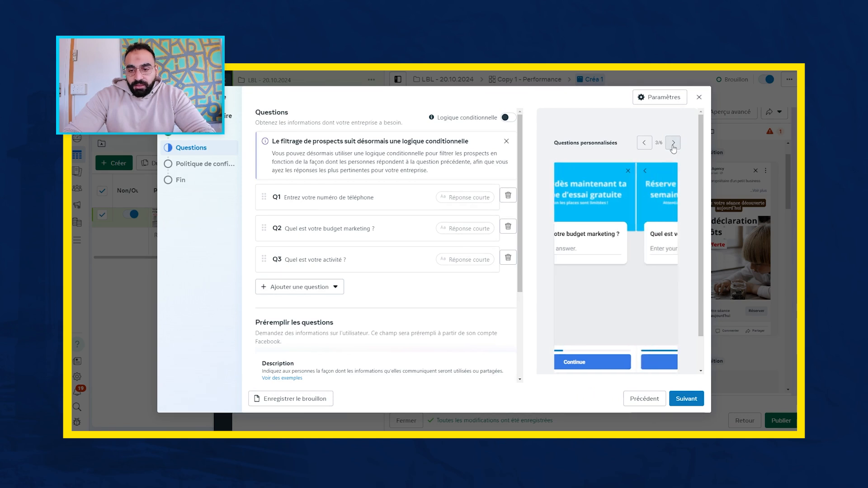
{"action": "left_click", "coordinate": [674, 145]}
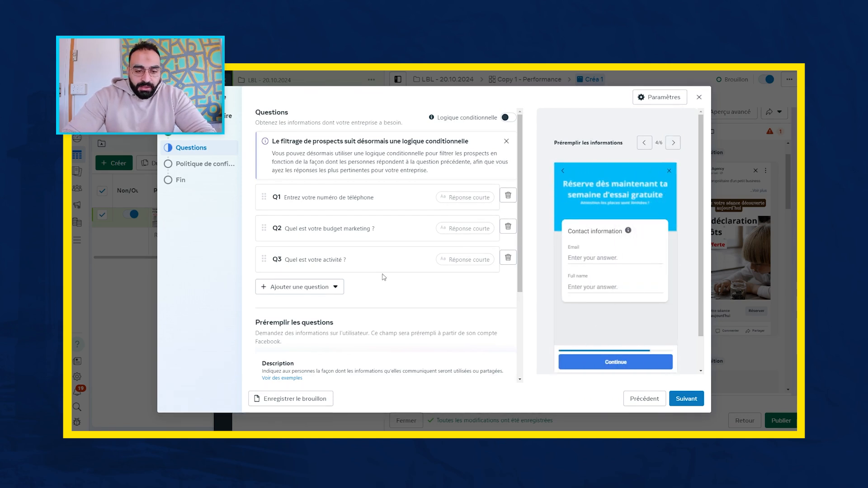
- Examine the prefilled contact fields and the information categories available to add to the form
{"action": "scroll", "coordinate": [382, 277], "scroll_direction": "down", "scroll_amount": 3}
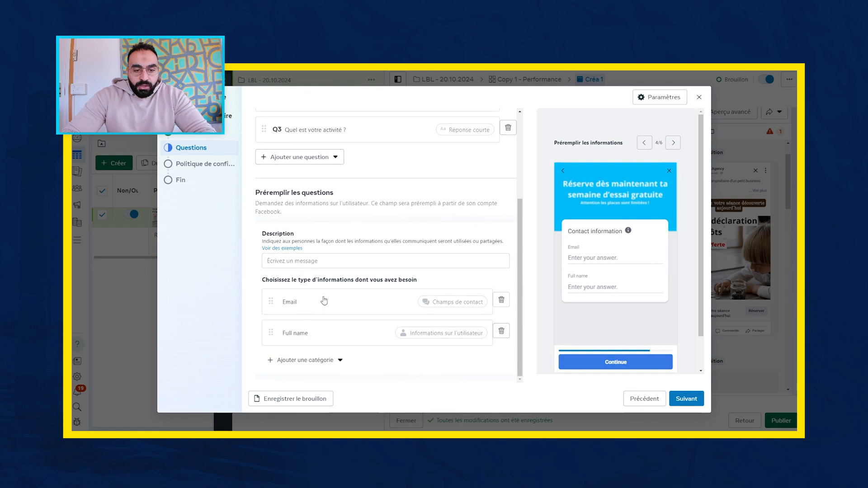
{"action": "left_click", "coordinate": [321, 263]}
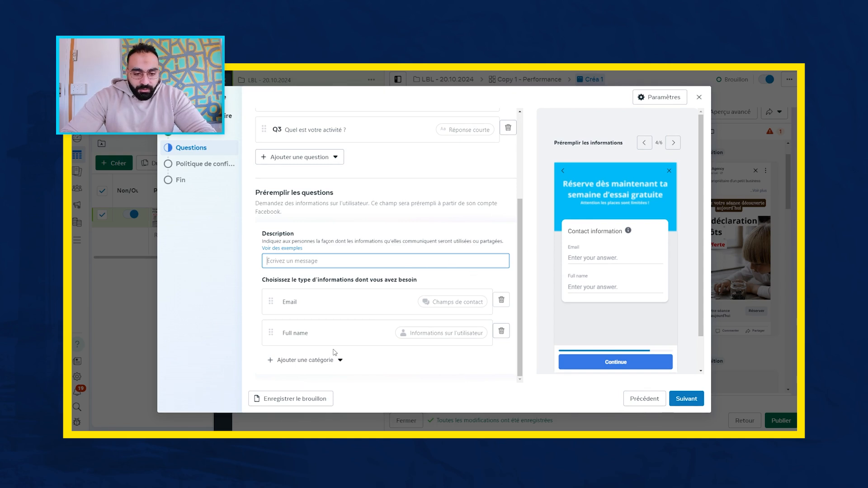
{"action": "left_click", "coordinate": [309, 363]}
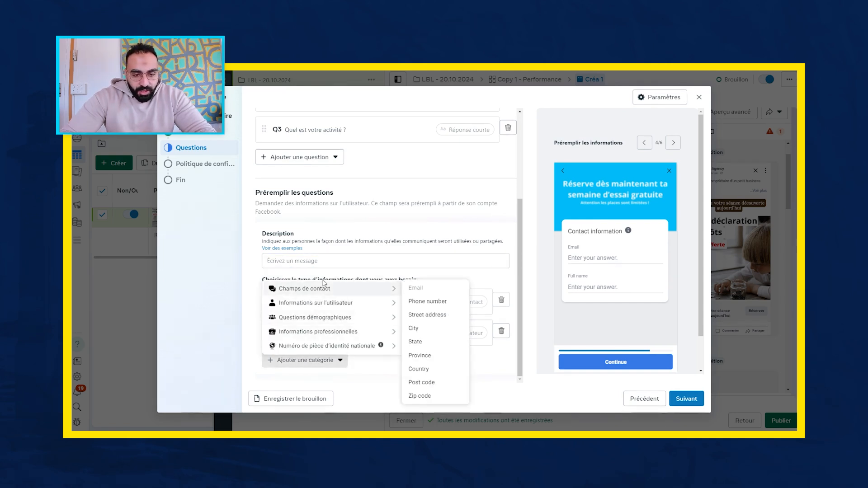
{"action": "mouse_move", "coordinate": [324, 290]}
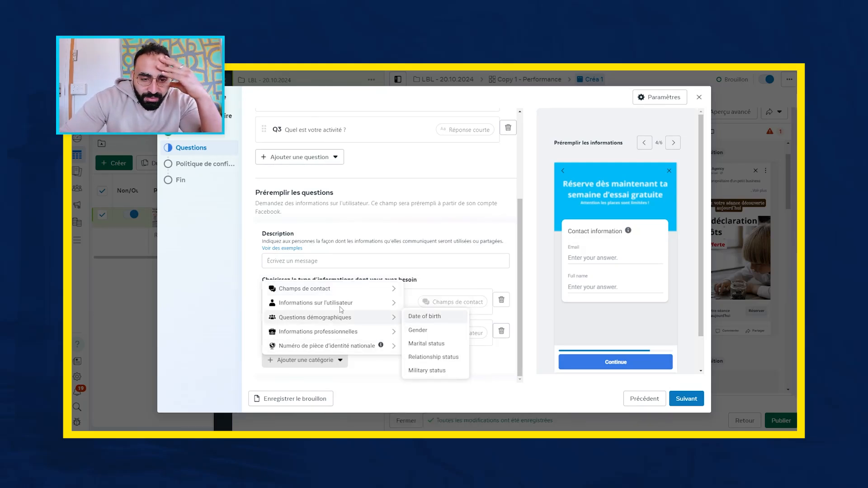
{"action": "mouse_move", "coordinate": [343, 307]}
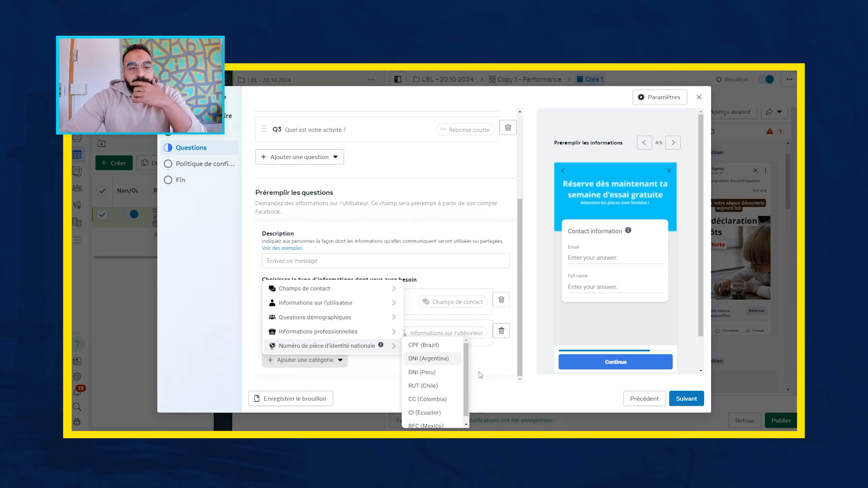
- Review the form's privacy policy and ending message sections, and close the lead form, leaving it as a draft
{"action": "left_click", "coordinate": [681, 399]}
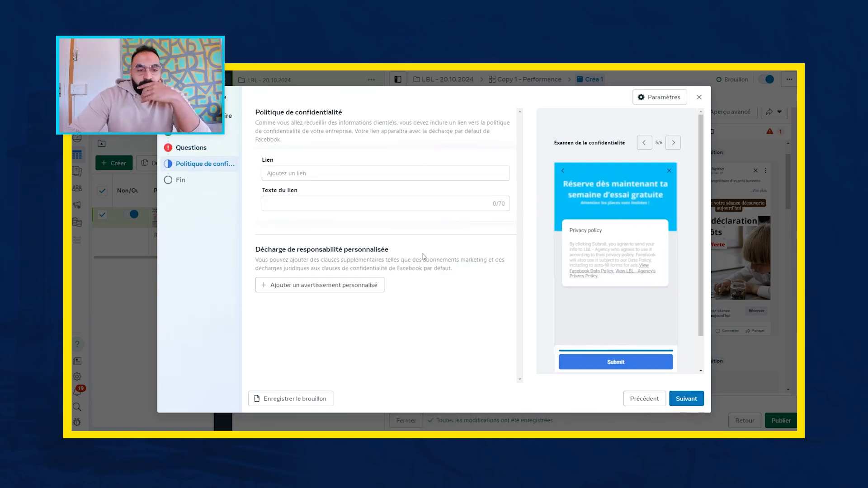
{"action": "left_click", "coordinate": [346, 174]}
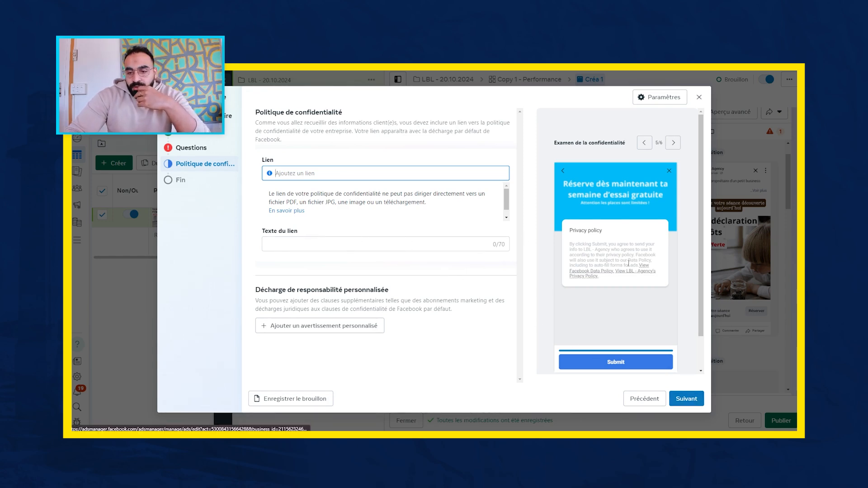
{"action": "left_click", "coordinate": [692, 400]}
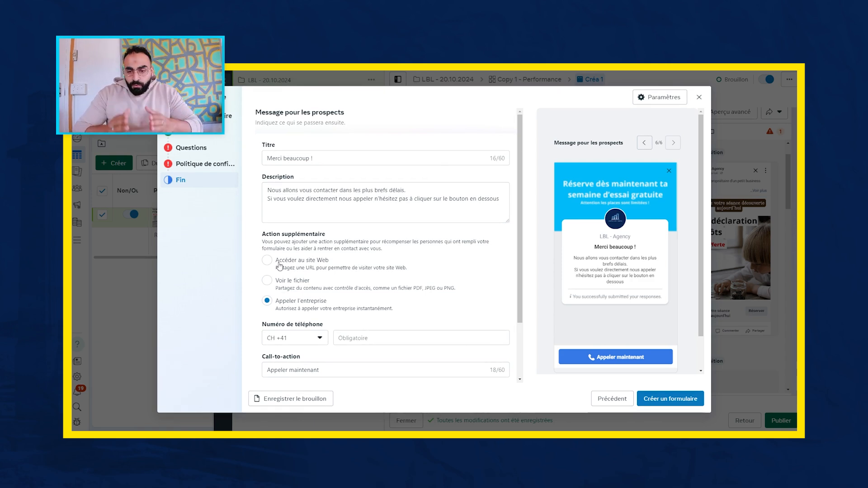
{"action": "left_click", "coordinate": [700, 98]}
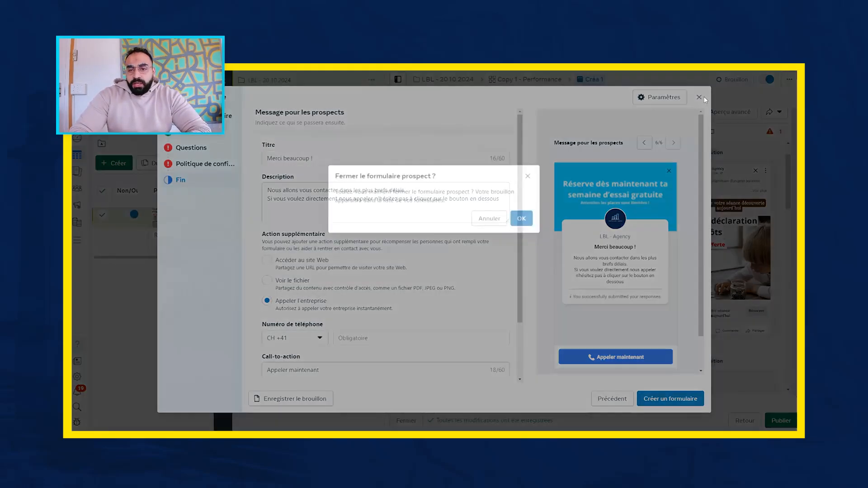
{"action": "left_click", "coordinate": [521, 219]}
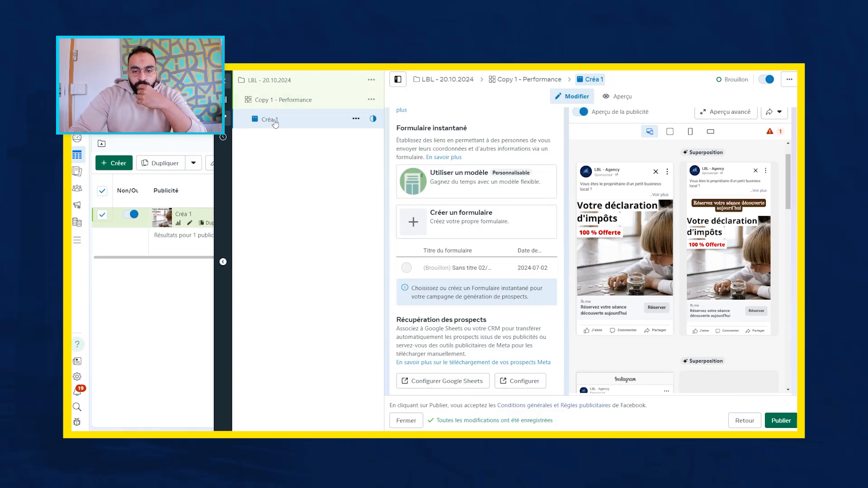
- Quickly duplicate the ad set Copy 1 - Performance within the same campaign
{"action": "left_click", "coordinate": [370, 105]}
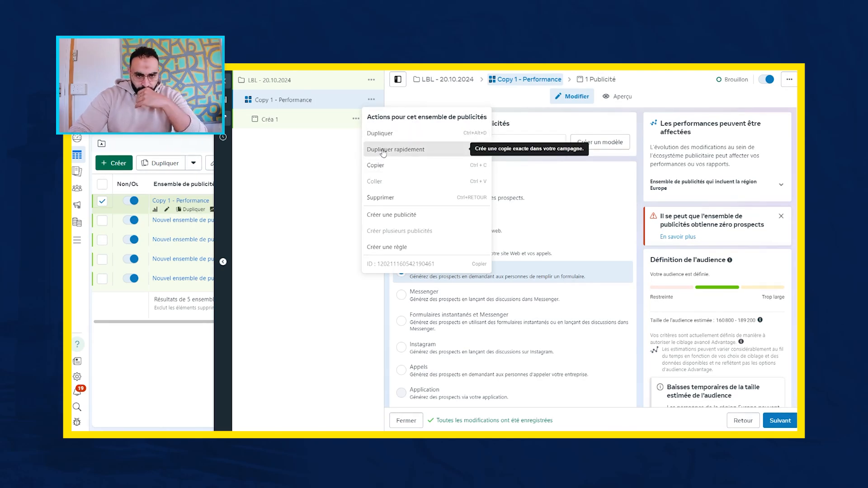
{"action": "left_click", "coordinate": [382, 149]}
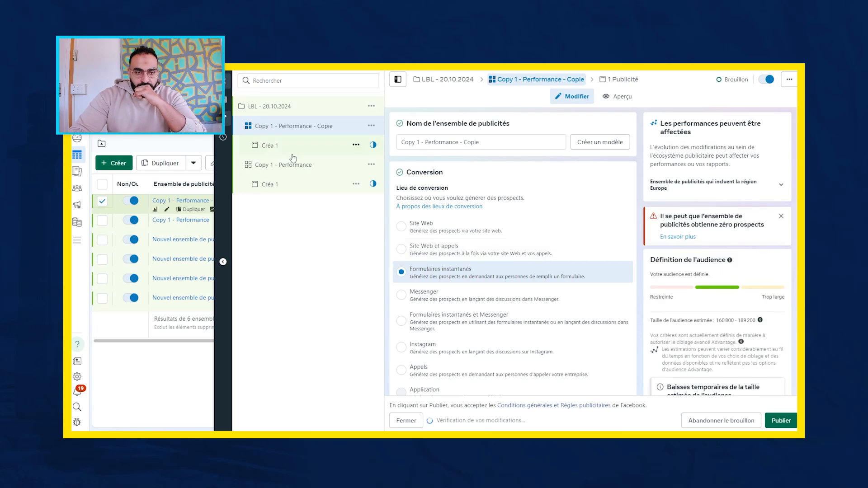
{"action": "left_click", "coordinate": [289, 166]}
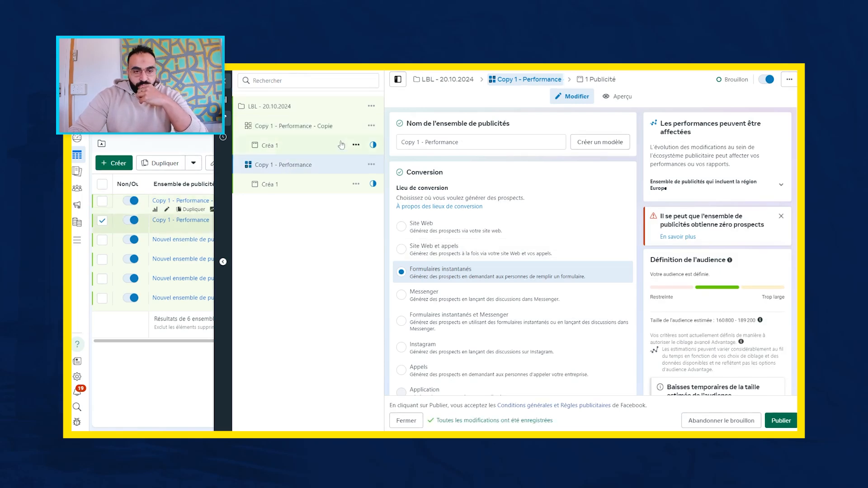
- Rename the duplicated ad set Copy 1 - Performance - Copie as Copy 2 - Santé
{"action": "left_click", "coordinate": [324, 129]}
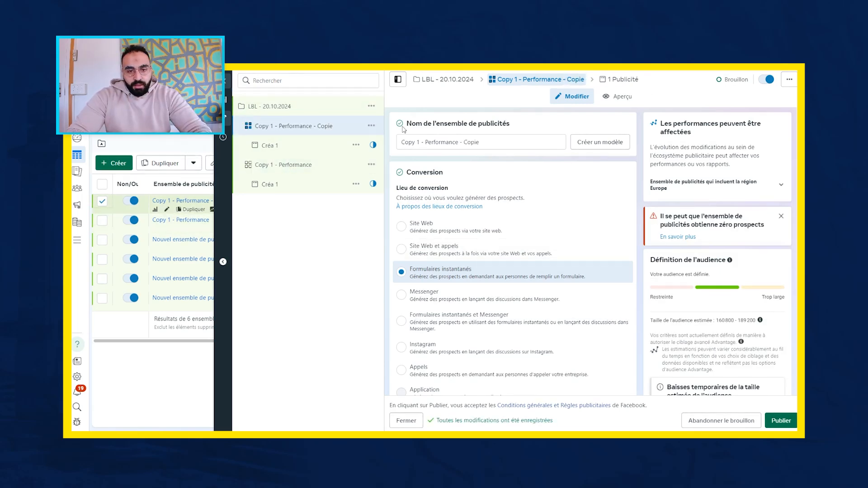
{"action": "left_click", "coordinate": [485, 139]}
{"action": "key", "text": "BackSpace"}
{"action": "key", "text": "BackSpace"}
{"action": "key", "text": "BackSpace"}
{"action": "key", "text": "BackSpace"}
{"action": "key", "text": "BackSpace"}
{"action": "key", "text": "BackSpace"}
{"action": "key", "text": "BackSpace"}
{"action": "key", "text": "BackSpace"}
{"action": "key", "text": "BackSpace"}
{"action": "key", "text": "BackSpace"}
{"action": "key", "text": "BackSpace"}
{"action": "key", "text": "BackSpace"}
{"action": "key", "text": "BackSpace"}
{"action": "key", "text": "BackSpace"}
{"action": "key", "text": "BackSpace"}
{"action": "key", "text": "BackSpace"}
{"action": "key", "text": "BackSpace"}
{"action": "key", "text": "BackSpace"}
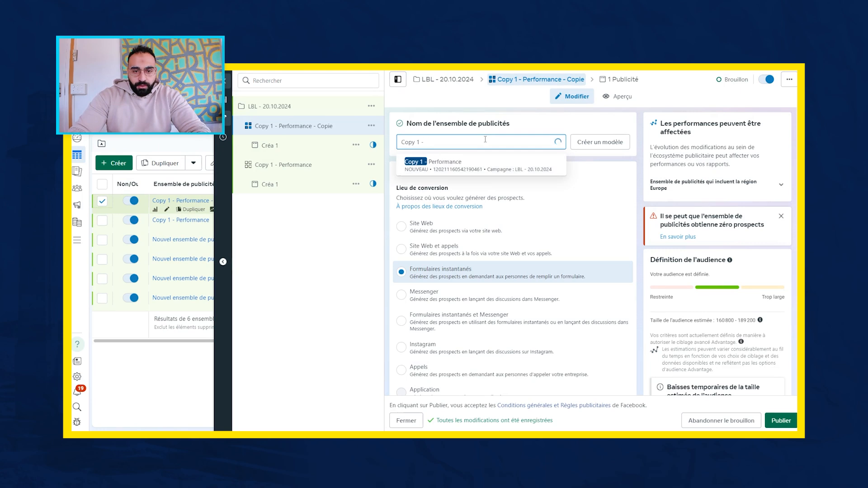
{"action": "type", "text": "2 - "}
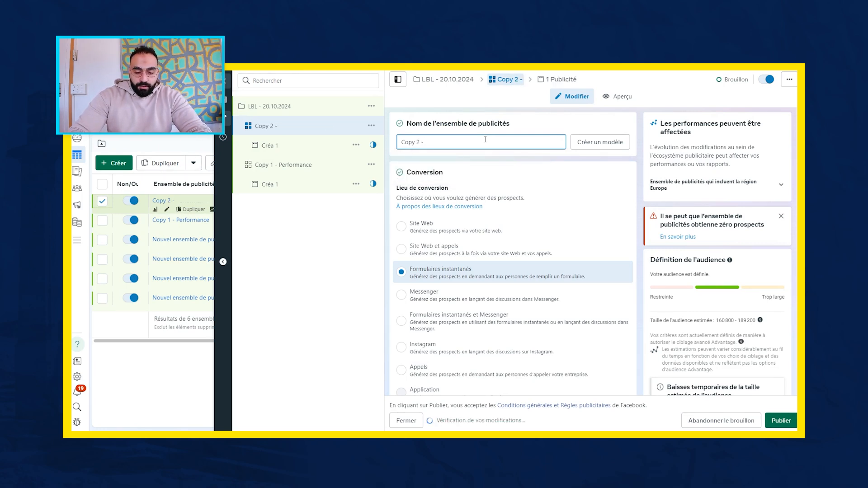
{"action": "type", "text": "Santé"}
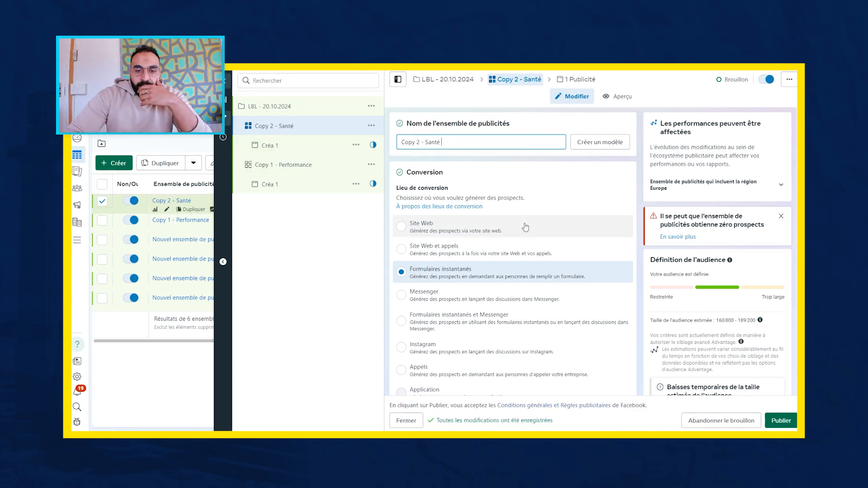
- Switch the Copy 2 - Santé ad set from Advantage+ placements to manual placements (Placements manuels)
{"action": "scroll", "coordinate": [562, 209], "scroll_direction": "down", "scroll_amount": 10}
{"action": "scroll", "coordinate": [563, 208], "scroll_direction": "down", "scroll_amount": 15}
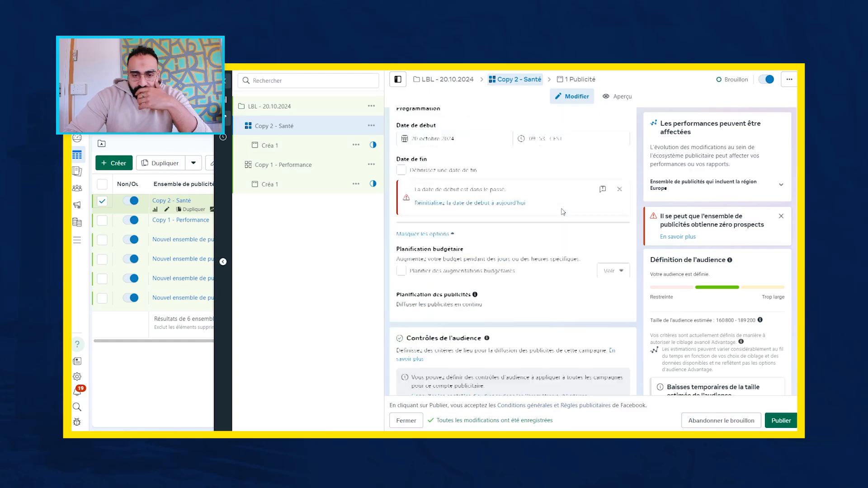
{"action": "scroll", "coordinate": [563, 212], "scroll_direction": "up", "scroll_amount": 2}
{"action": "scroll", "coordinate": [563, 212], "scroll_direction": "down", "scroll_amount": 2}
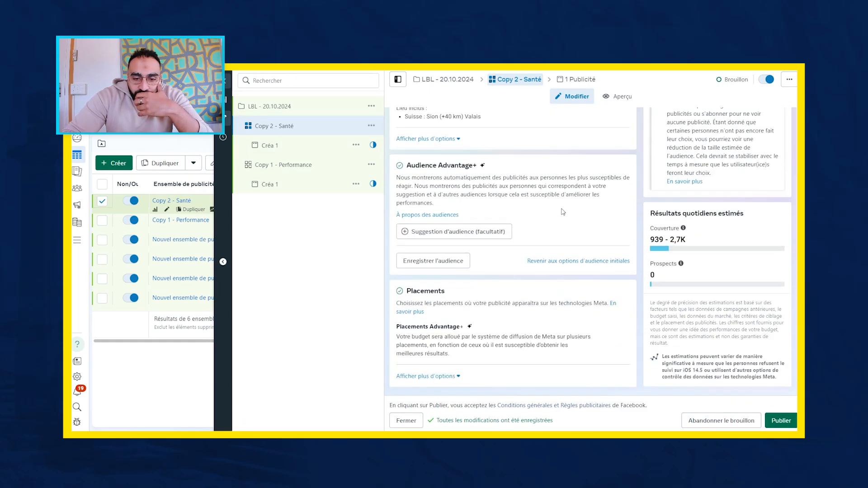
{"action": "mouse_move", "coordinate": [509, 328]}
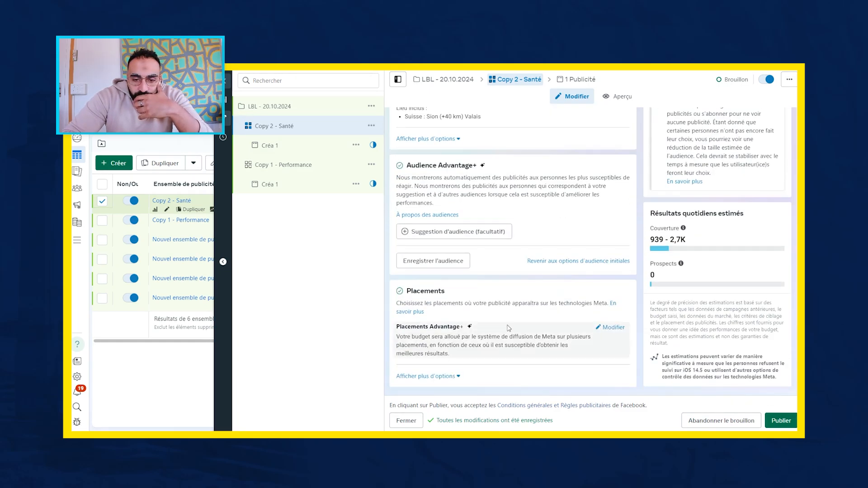
{"action": "left_click", "coordinate": [608, 329]}
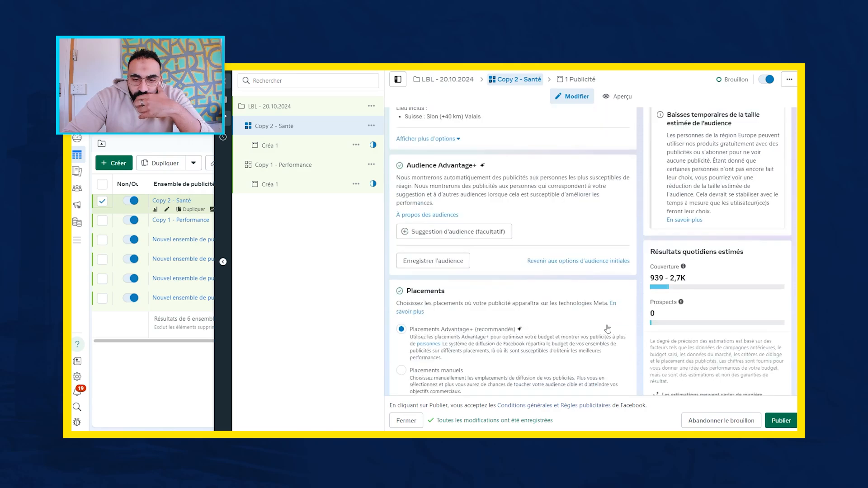
{"action": "scroll", "coordinate": [501, 295], "scroll_direction": "down", "scroll_amount": 1}
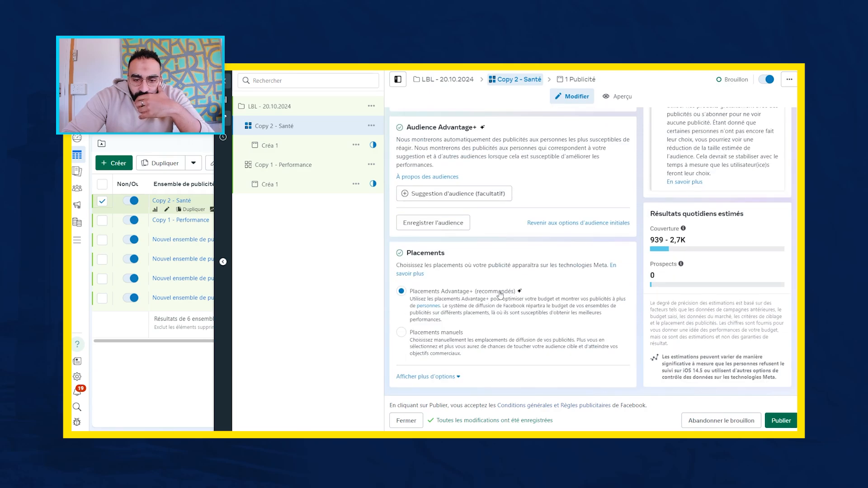
{"action": "left_click", "coordinate": [401, 334]}
- Expand and examine the individual placements under Fils, Résultats de recherche, Publicités in-stream, and Stories et Reels
{"action": "scroll", "coordinate": [491, 348], "scroll_direction": "down", "scroll_amount": 3}
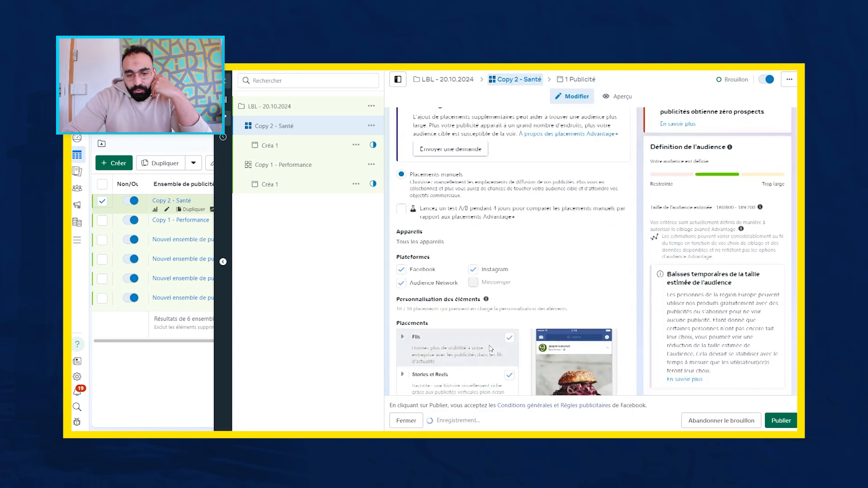
{"action": "scroll", "coordinate": [491, 348], "scroll_direction": "down", "scroll_amount": 4}
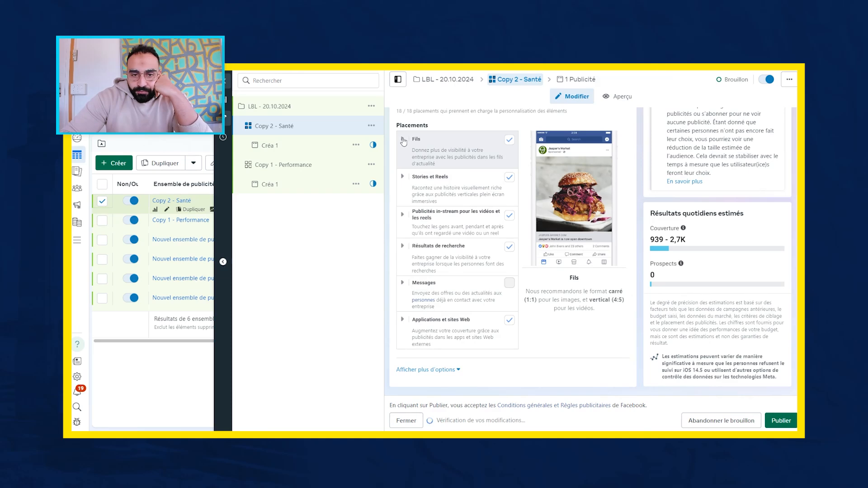
{"action": "left_click", "coordinate": [403, 139]}
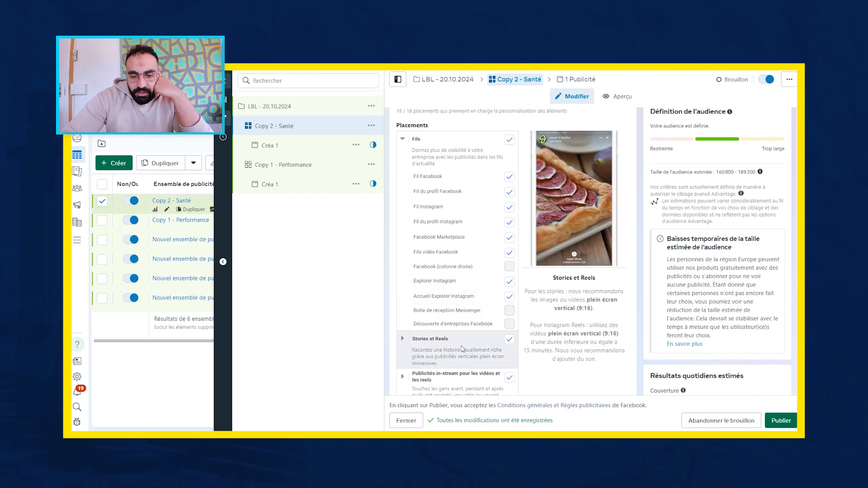
{"action": "scroll", "coordinate": [462, 349], "scroll_direction": "down", "scroll_amount": 3}
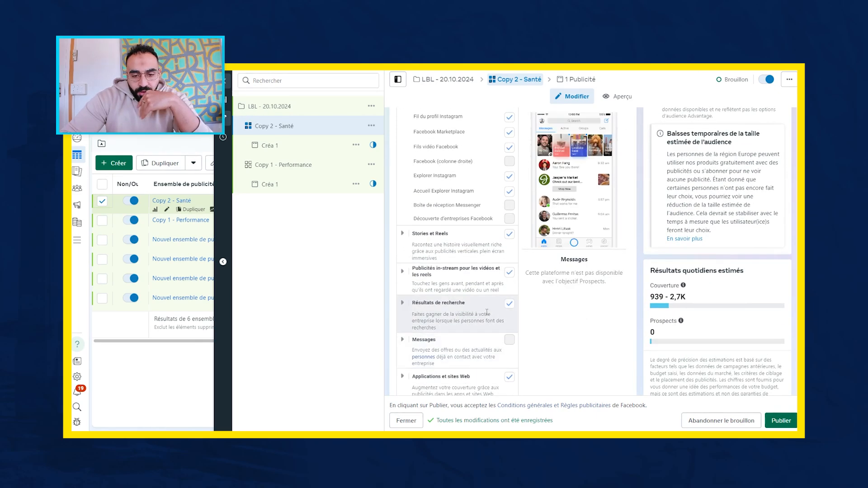
{"action": "scroll", "coordinate": [487, 312], "scroll_direction": "down", "scroll_amount": 2}
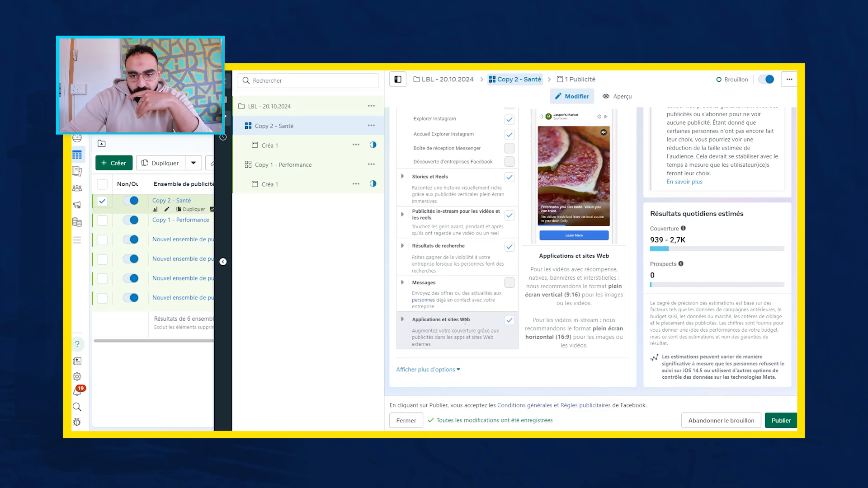
{"action": "left_click", "coordinate": [403, 247]}
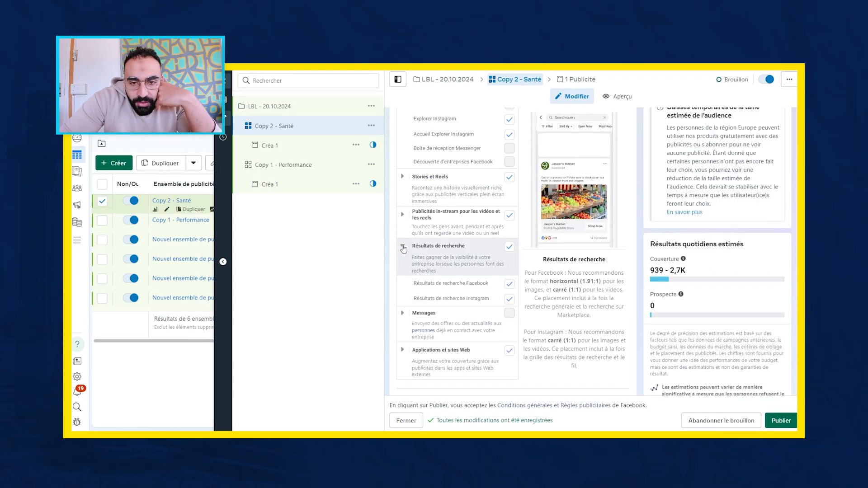
{"action": "left_click", "coordinate": [403, 215]}
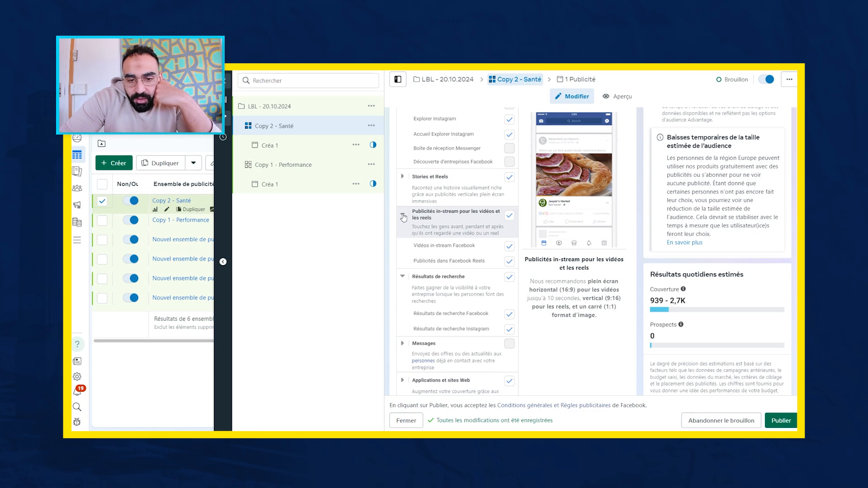
{"action": "left_click", "coordinate": [402, 177]}
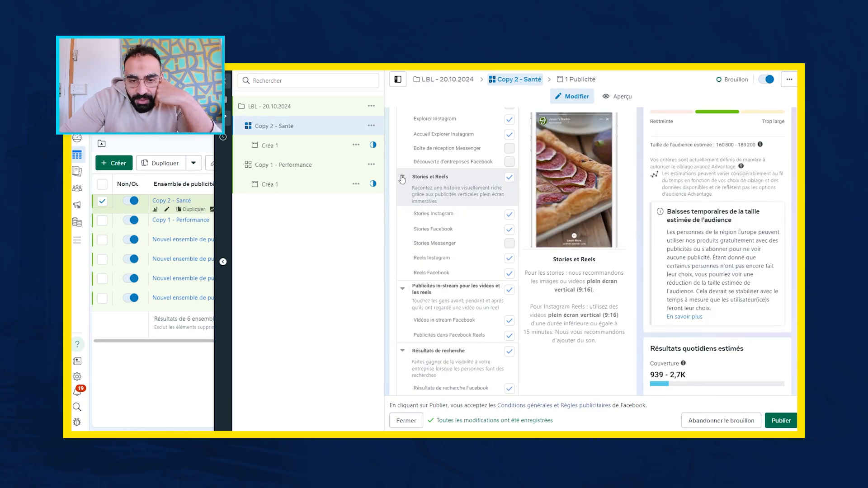
{"action": "scroll", "coordinate": [436, 247], "scroll_direction": "down", "scroll_amount": 3}
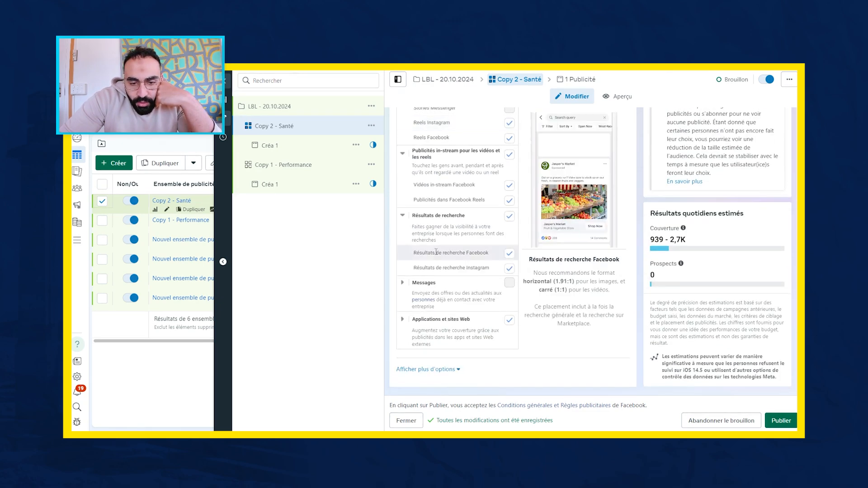
- Exclude both Audience Network placements under Applications et sites Web: native, banner and interstitial ads, and rewarded video
{"action": "left_click", "coordinate": [403, 322]}
{"action": "scroll", "coordinate": [453, 316], "scroll_direction": "down", "scroll_amount": 1}
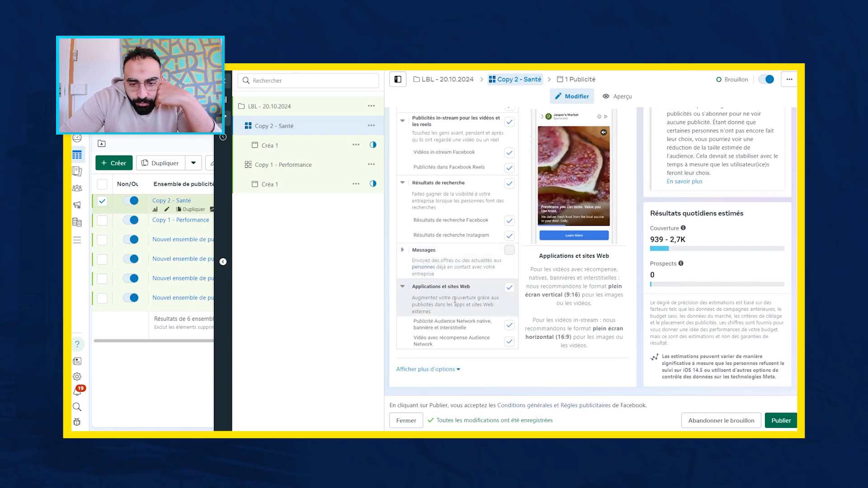
{"action": "left_click", "coordinate": [510, 326]}
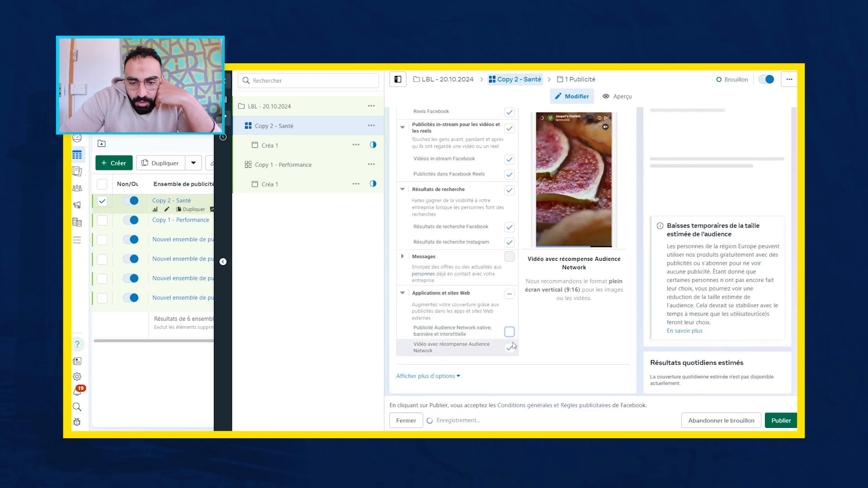
{"action": "left_click", "coordinate": [511, 349]}
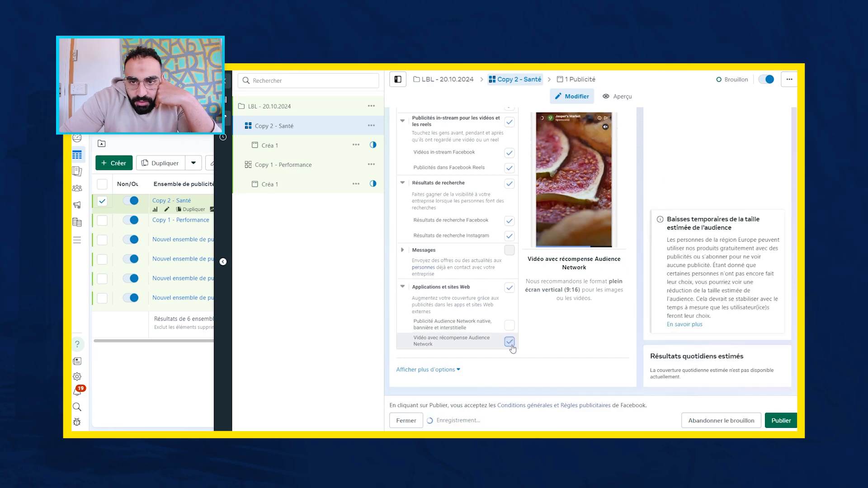
- Review the remaining placements and exclude Publicités dans Facebook Reels from the in-stream group
{"action": "scroll", "coordinate": [502, 339], "scroll_direction": "up", "scroll_amount": 2}
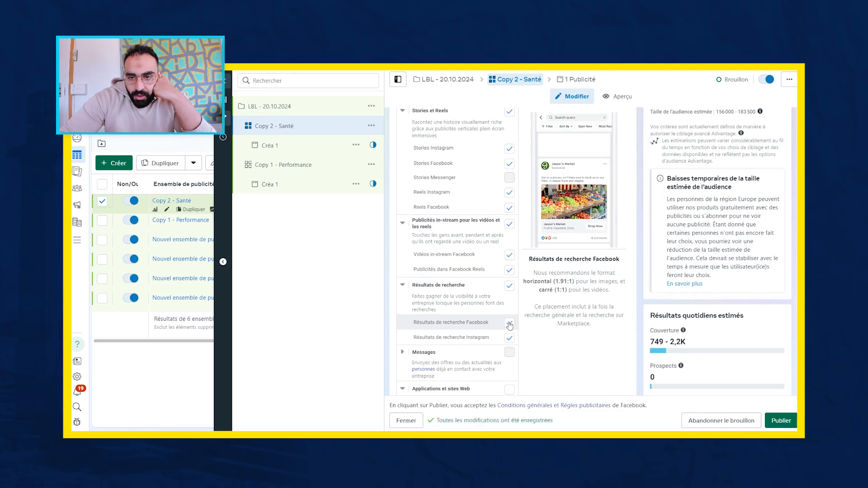
{"action": "scroll", "coordinate": [502, 316], "scroll_direction": "up", "scroll_amount": 4}
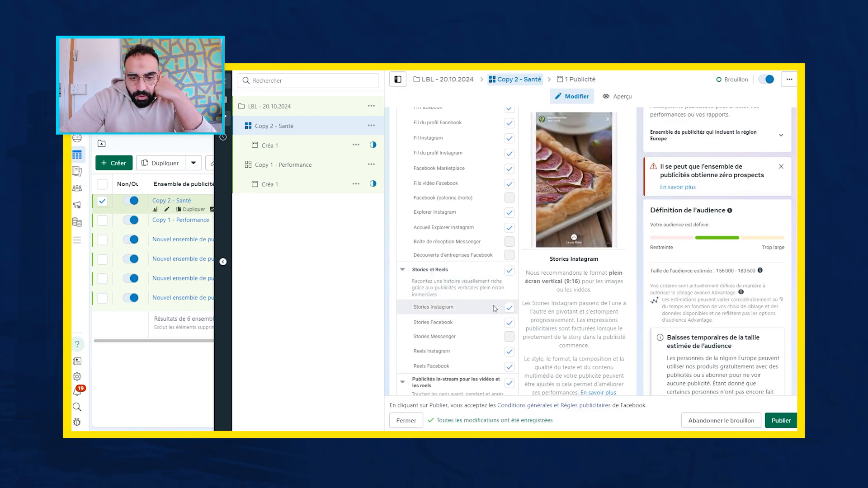
{"action": "scroll", "coordinate": [496, 308], "scroll_direction": "up", "scroll_amount": 2}
{"action": "scroll", "coordinate": [496, 309], "scroll_direction": "down", "scroll_amount": 2}
{"action": "scroll", "coordinate": [495, 309], "scroll_direction": "down", "scroll_amount": 3}
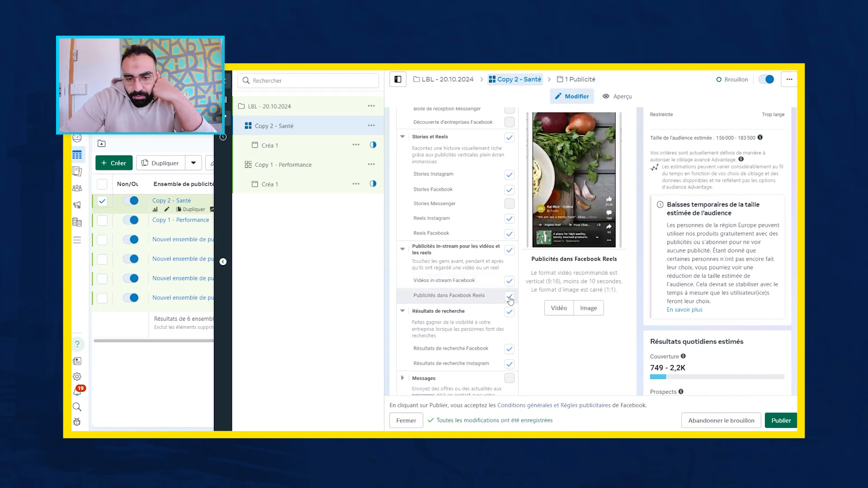
{"action": "left_click", "coordinate": [510, 297]}
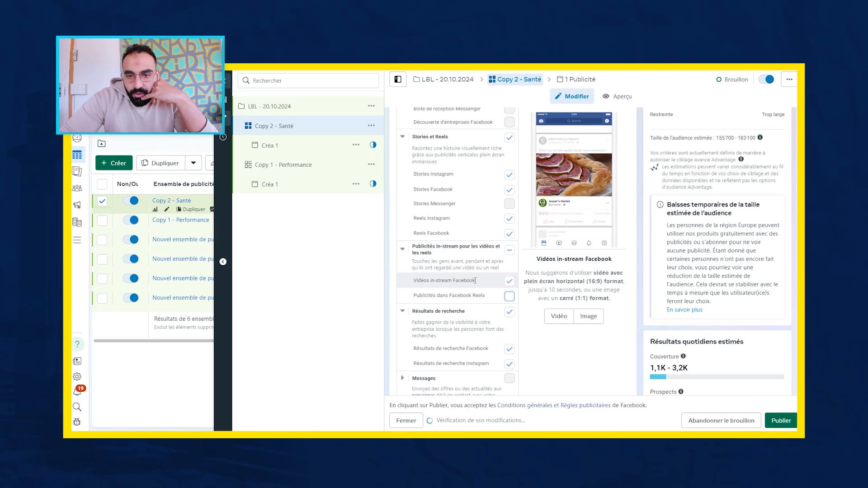
- Exclude the Facebook Marketplace placement from the Fils group
{"action": "scroll", "coordinate": [493, 274], "scroll_direction": "up", "scroll_amount": 2}
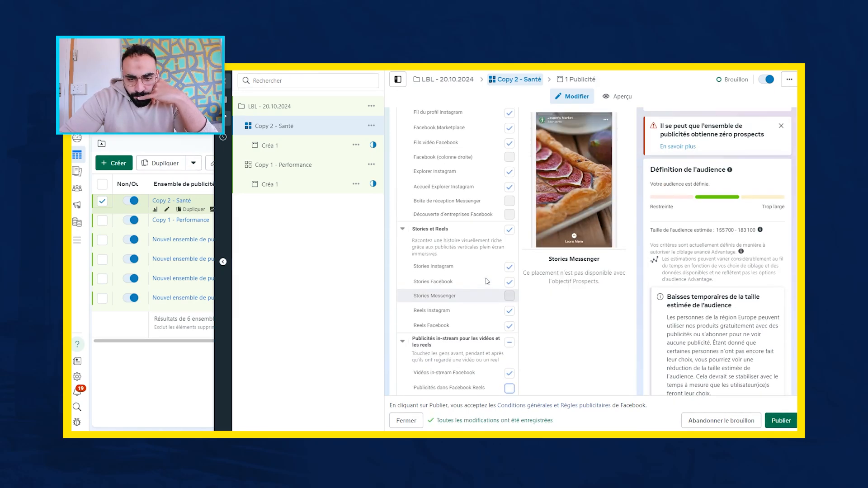
{"action": "scroll", "coordinate": [484, 269], "scroll_direction": "up", "scroll_amount": 2}
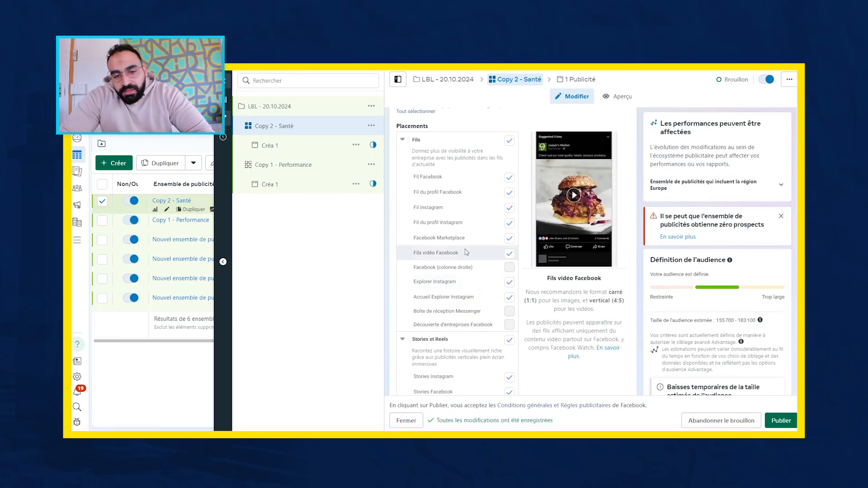
{"action": "left_click", "coordinate": [514, 240]}
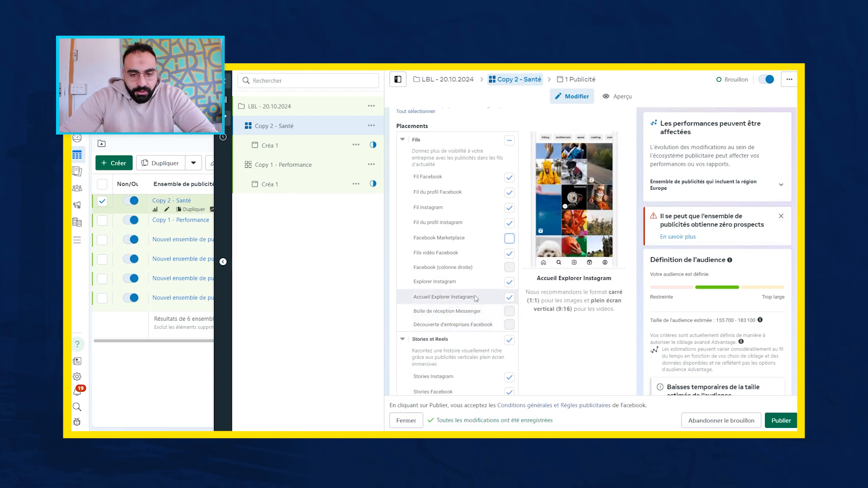
- Replace the primary text of the ad Créa 1 in Copy 2 - Santé with "bla blal blal"
{"action": "left_click", "coordinate": [316, 154]}
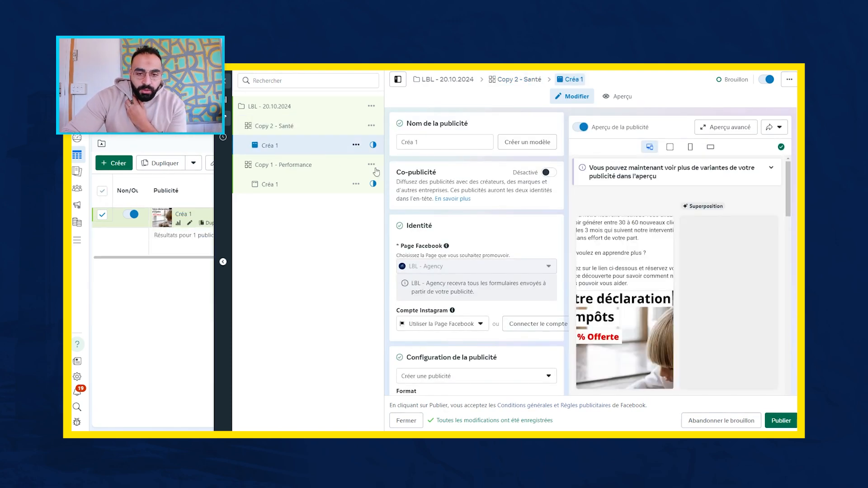
{"action": "scroll", "coordinate": [500, 225], "scroll_direction": "down", "scroll_amount": 12}
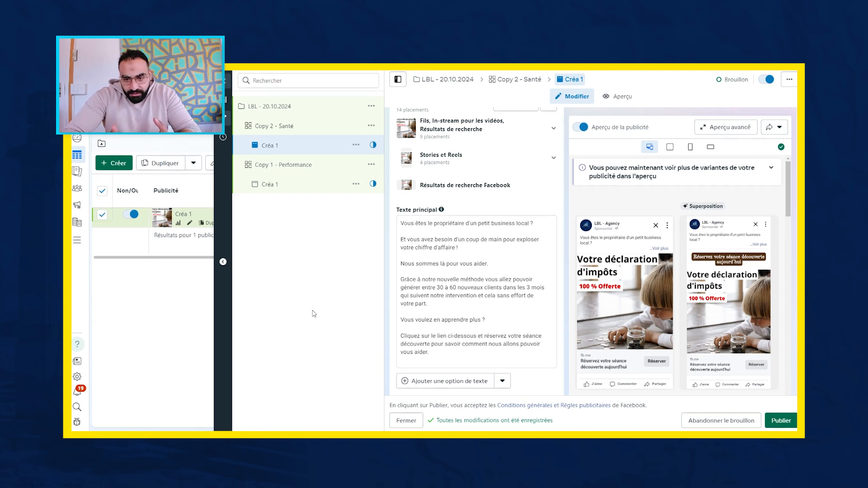
{"action": "left_click", "coordinate": [448, 350]}
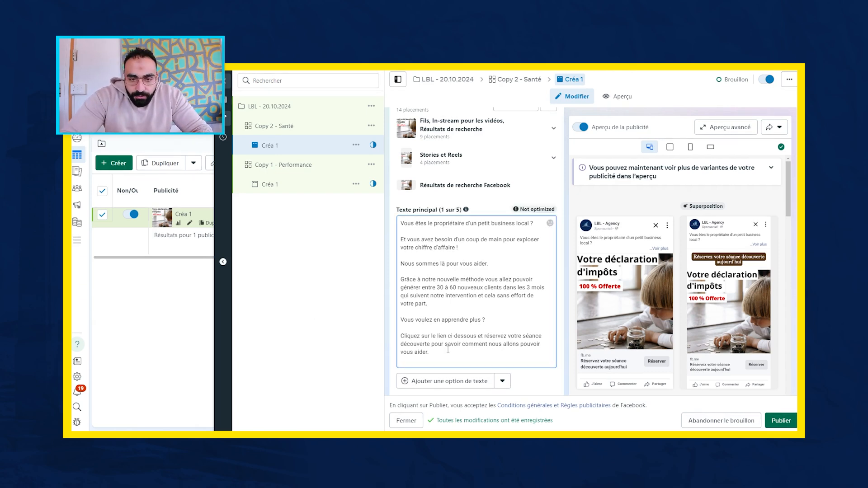
{"action": "triple_click", "coordinate": [447, 350]}
{"action": "key", "text": "ctrl+a"}
{"action": "key", "text": "BackSpace"}
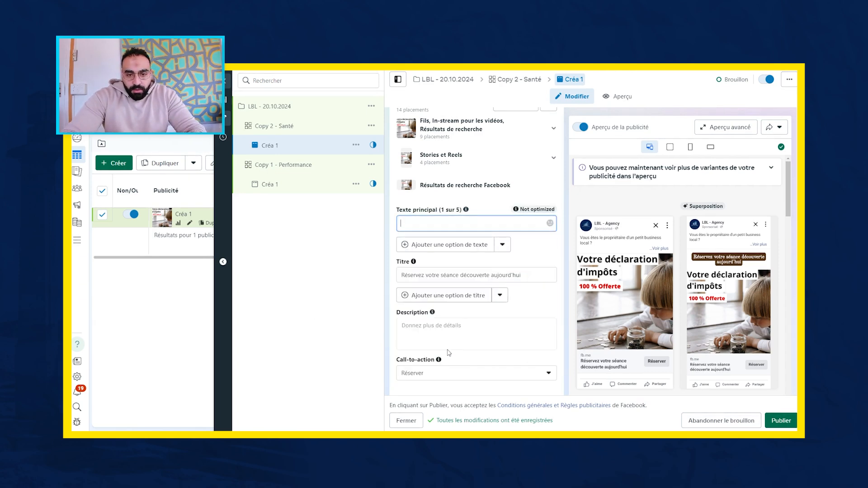
{"action": "type", "text": "bla"}
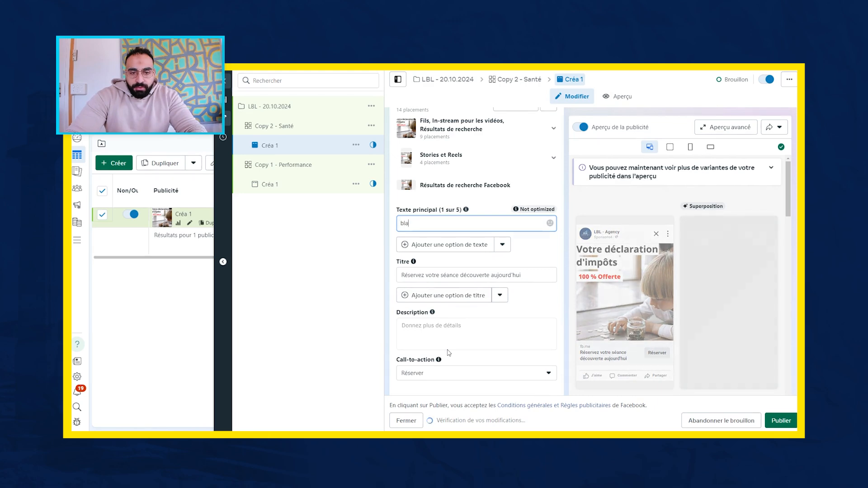
{"action": "type", "text": " blal blal"}
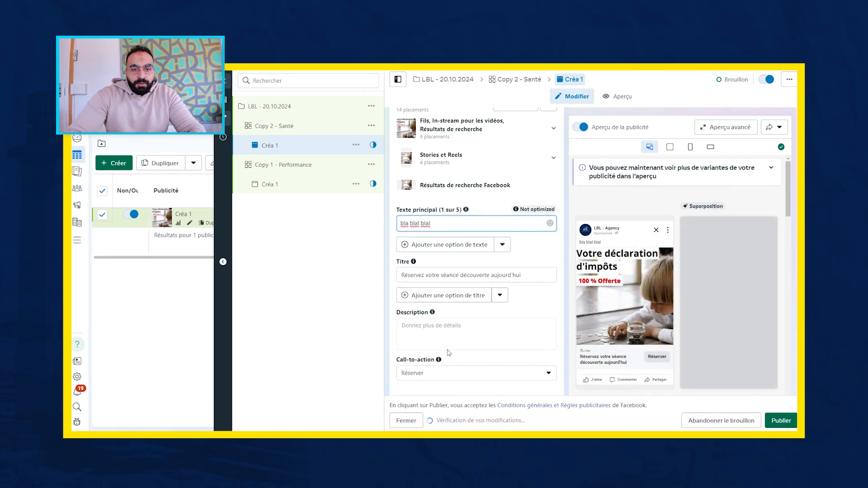
{"action": "scroll", "coordinate": [447, 294], "scroll_direction": "down", "scroll_amount": 10}
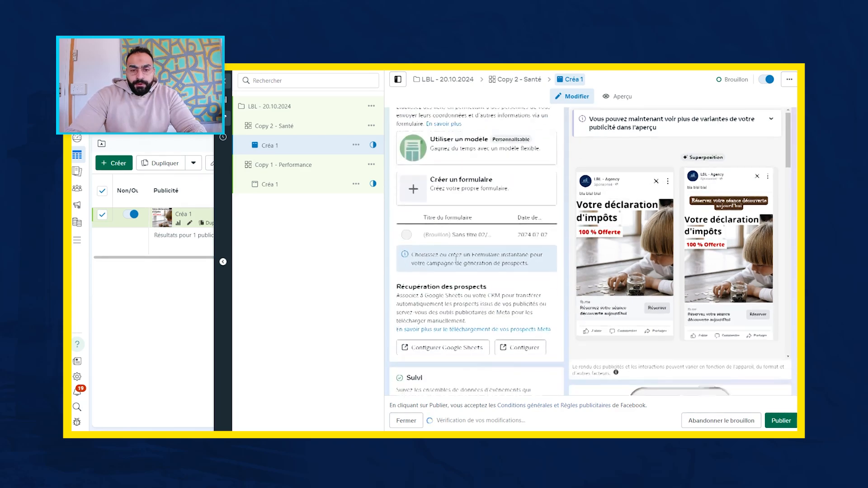
- Close the ad editor for Créa 1 and apply the Performance et clics column preset to the ads table
{"action": "scroll", "coordinate": [456, 262], "scroll_direction": "up", "scroll_amount": 4}
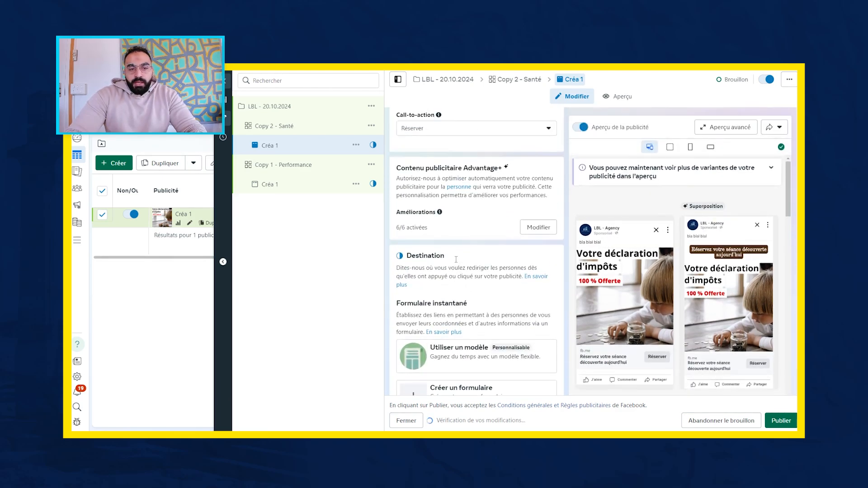
{"action": "left_click", "coordinate": [227, 83]}
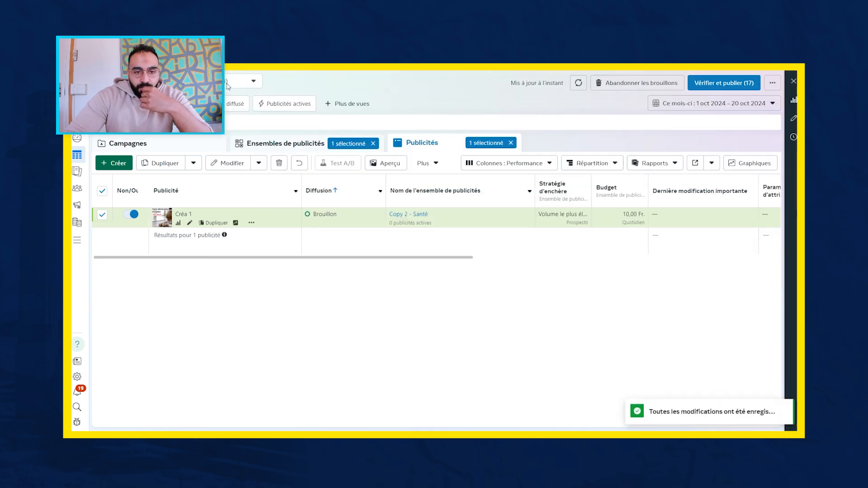
{"action": "left_click", "coordinate": [600, 167]}
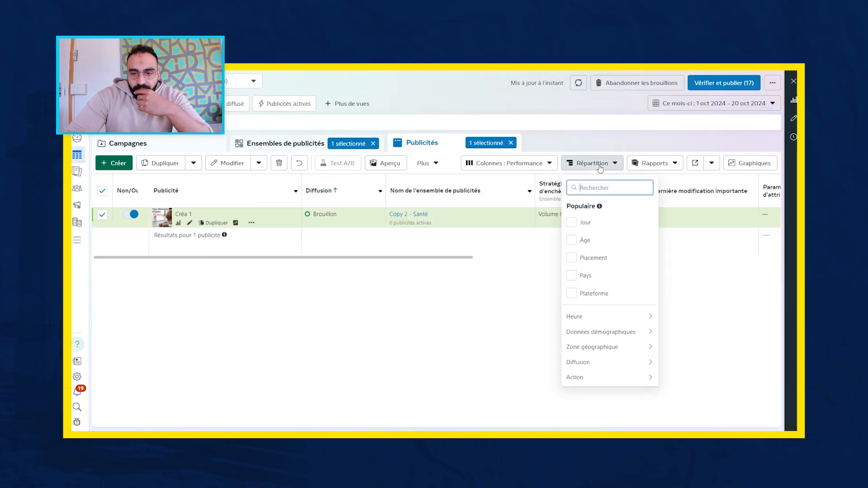
{"action": "left_click", "coordinate": [526, 167]}
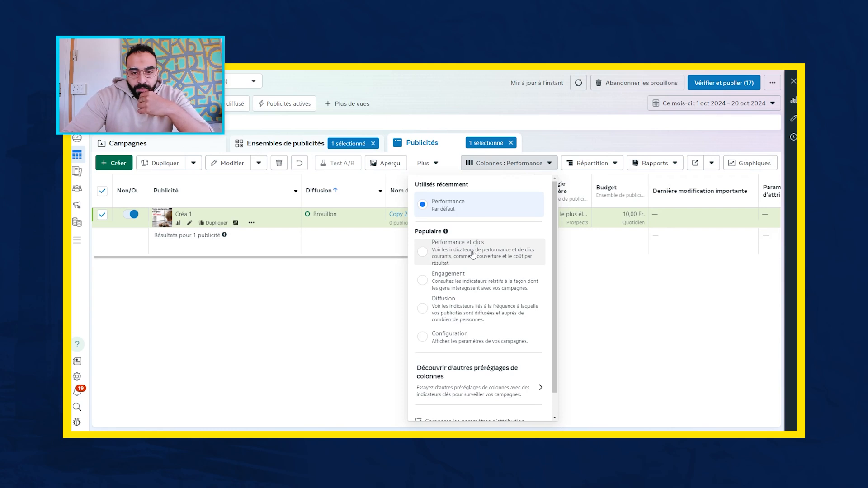
{"action": "left_click", "coordinate": [473, 254]}
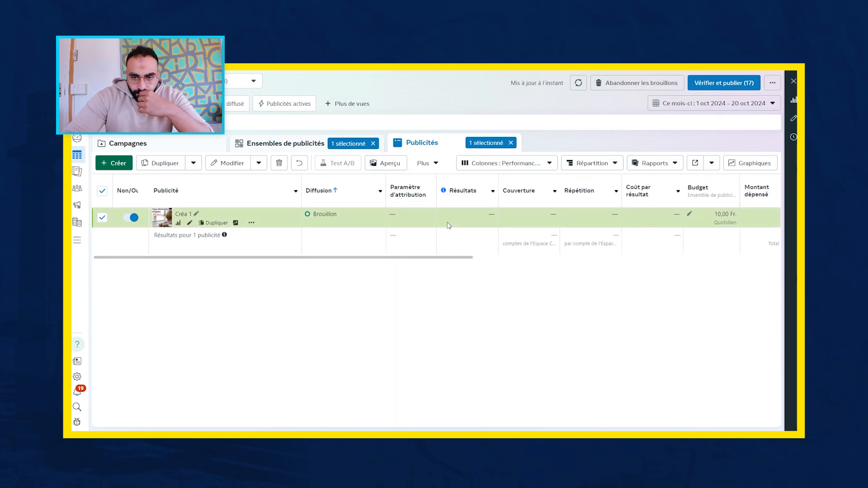
{"action": "right_click", "coordinate": [433, 257]}
{"action": "left_click", "coordinate": [413, 288]}
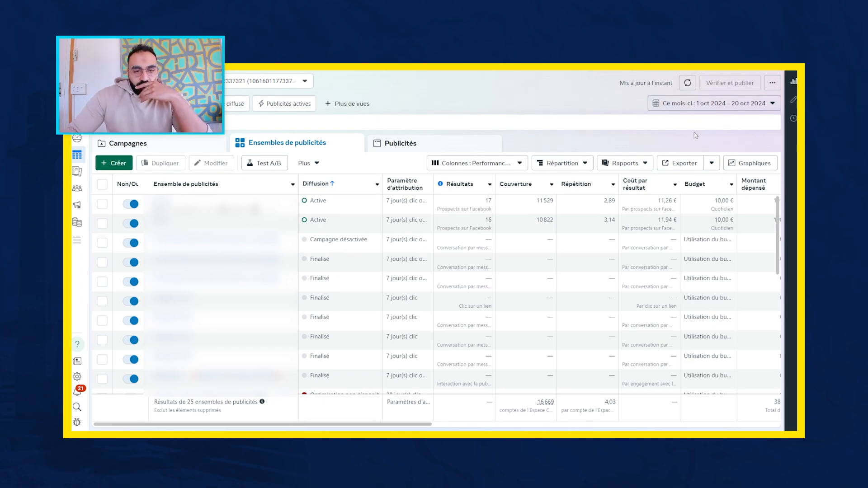
- Select the active campaign in the campaign list of the other ad account and set the reporting period to Maximum
{"action": "left_click", "coordinate": [177, 149]}
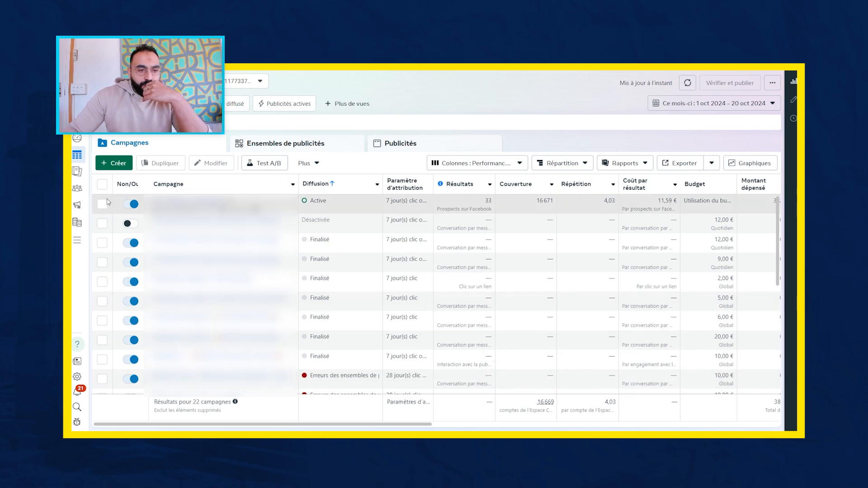
{"action": "left_click", "coordinate": [103, 204]}
{"action": "left_click", "coordinate": [742, 104]}
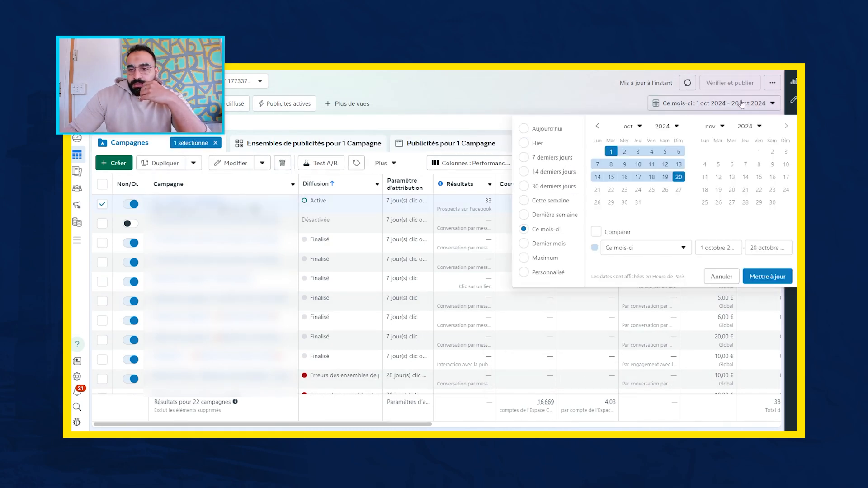
{"action": "left_click", "coordinate": [532, 258]}
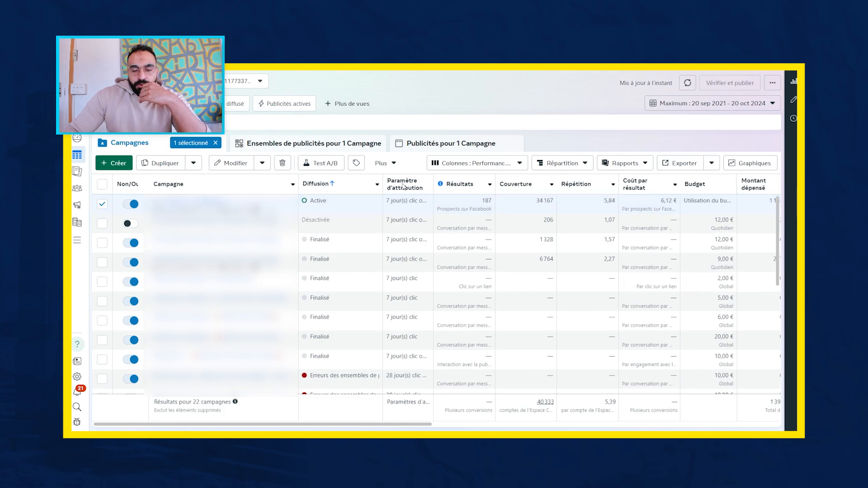
- Examine the results, reach, frequency, cost per result and amount spent for the campaign's ad sets Copy 1 and Copy 2, including their ads
{"action": "left_click", "coordinate": [369, 143]}
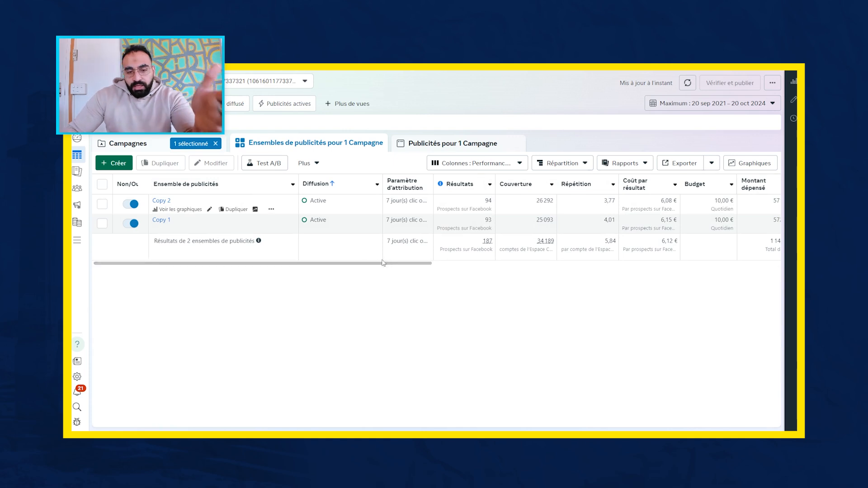
{"action": "left_click_drag", "start_coordinate": [394, 266], "coordinate": [490, 271]}
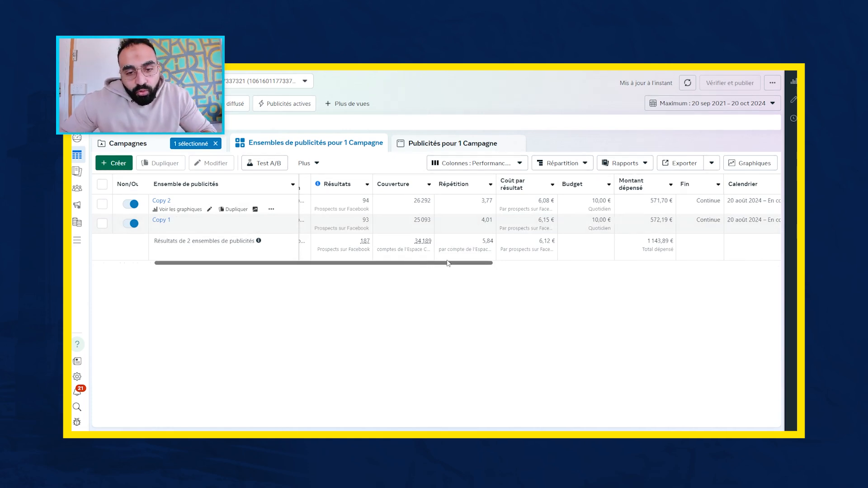
{"action": "scroll", "coordinate": [442, 267], "scroll_direction": "left", "scroll_amount": 2}
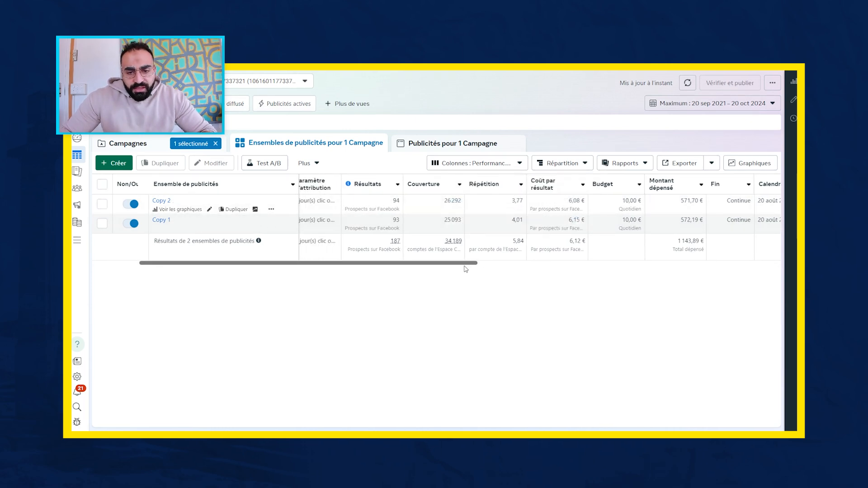
{"action": "scroll", "coordinate": [468, 267], "scroll_direction": "left", "scroll_amount": 2}
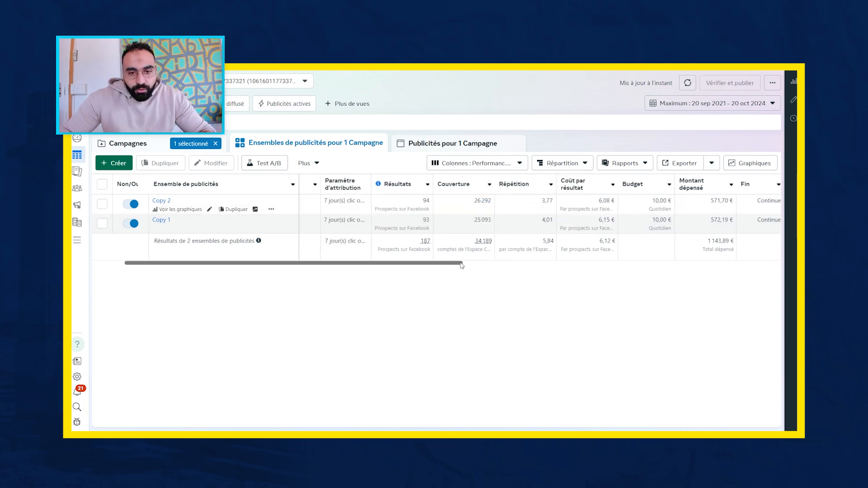
{"action": "scroll", "coordinate": [453, 268], "scroll_direction": "right", "scroll_amount": 3}
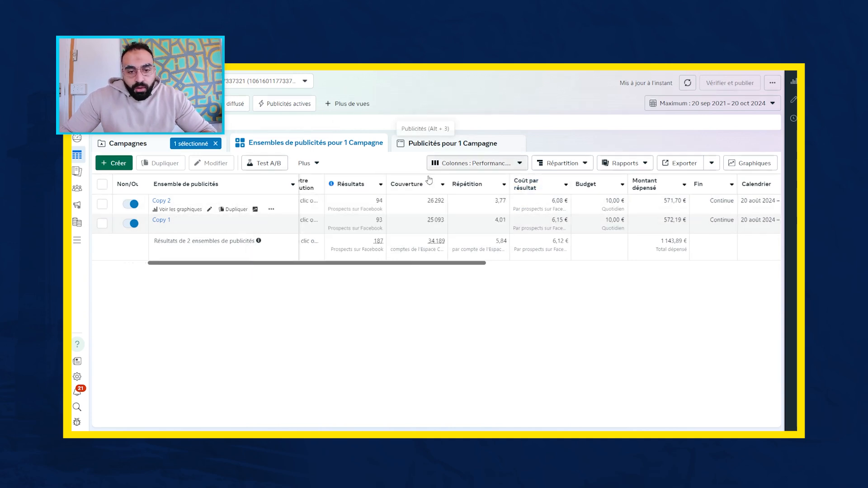
{"action": "left_click", "coordinate": [480, 146]}
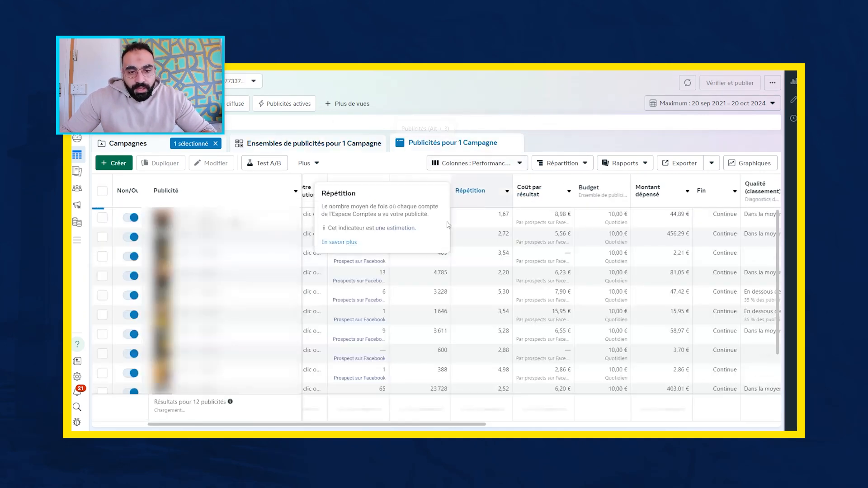
{"action": "scroll", "coordinate": [444, 290], "scroll_direction": "down", "scroll_amount": 2}
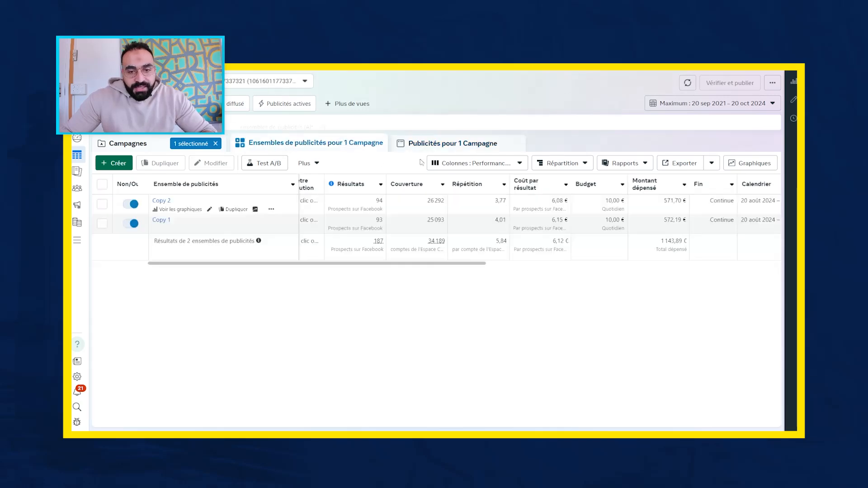
{"action": "left_click", "coordinate": [339, 143]}
- Check the breakdown and column preset options, and examine impressions, CPM, link clicks, CPC and CTR for the ad sets Copy 1 and Copy 2
{"action": "left_click", "coordinate": [549, 164]}
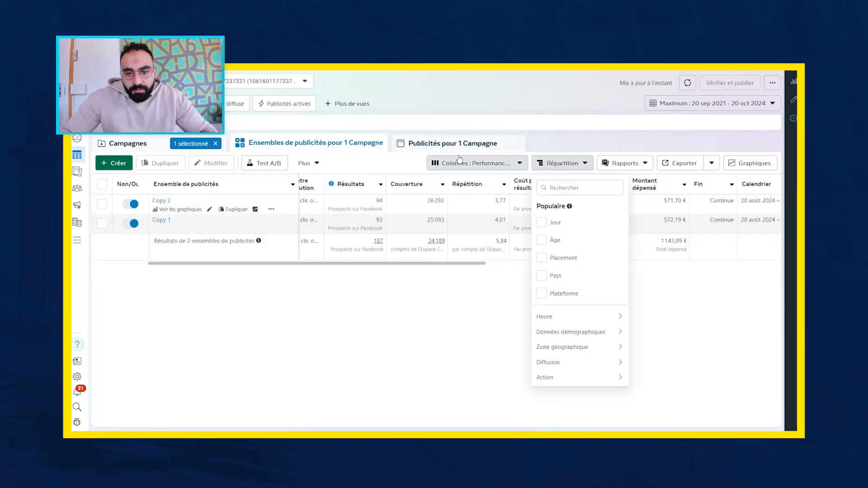
{"action": "left_click", "coordinate": [510, 166]}
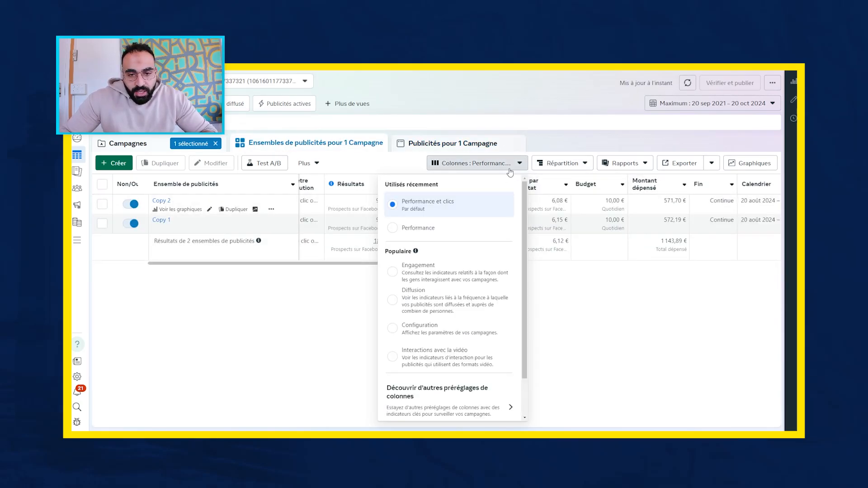
{"action": "left_click", "coordinate": [432, 232]}
{"action": "scroll", "coordinate": [475, 271], "scroll_direction": "right", "scroll_amount": 5}
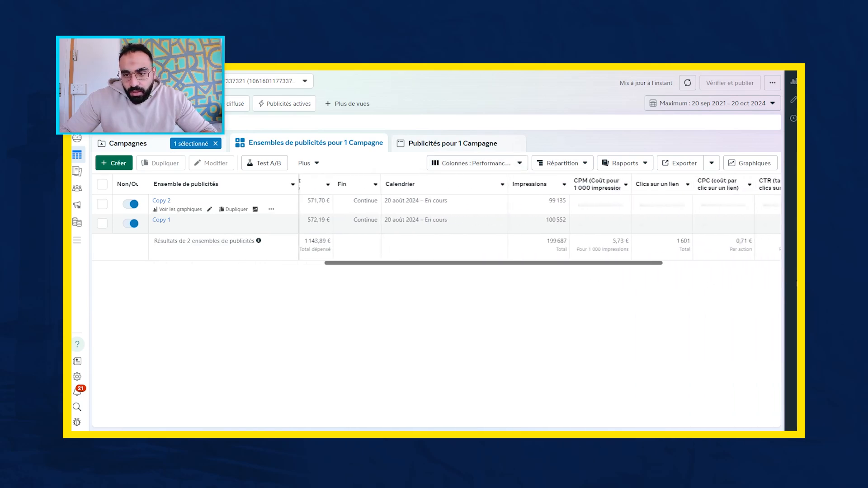
{"action": "scroll", "coordinate": [635, 263], "scroll_direction": "right", "scroll_amount": 1}
{"action": "left_click_drag", "start_coordinate": [658, 261], "coordinate": [792, 272]}
{"action": "left_click", "coordinate": [674, 286]}
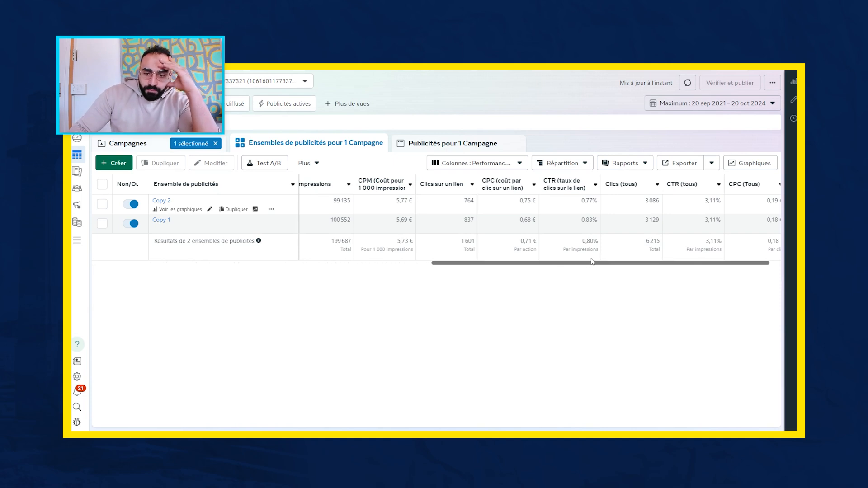
{"action": "mouse_move", "coordinate": [678, 188]}
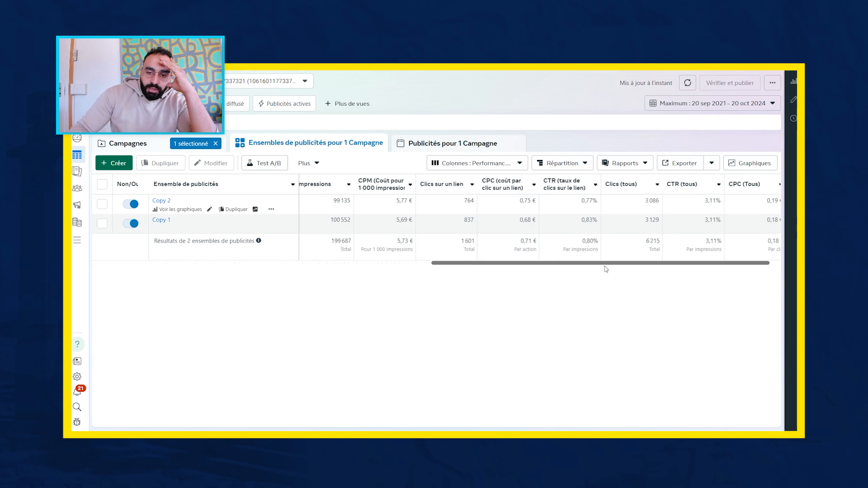
{"action": "left_click_drag", "start_coordinate": [508, 264], "coordinate": [729, 240]}
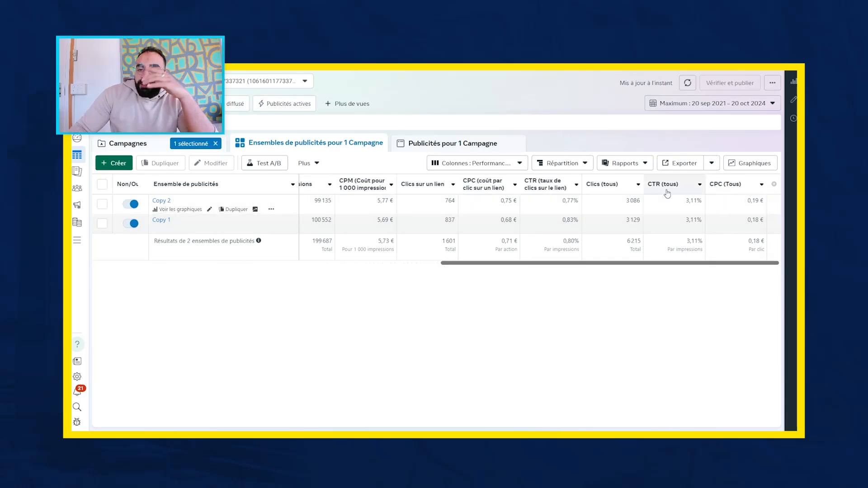
{"action": "mouse_move", "coordinate": [534, 177]}
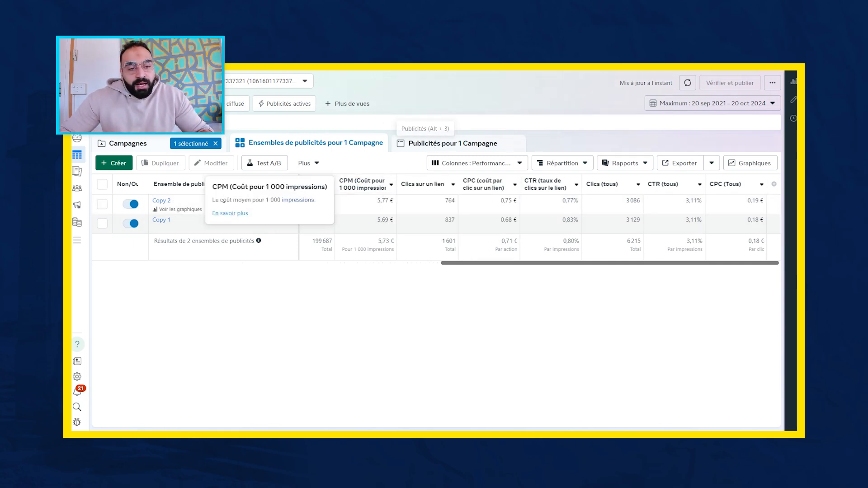
- Limit the ads list to ad set Copy 2 and compare its ads on results, cost, spend, quality rankings, CPM, CPC and CTR
{"action": "left_click", "coordinate": [103, 204]}
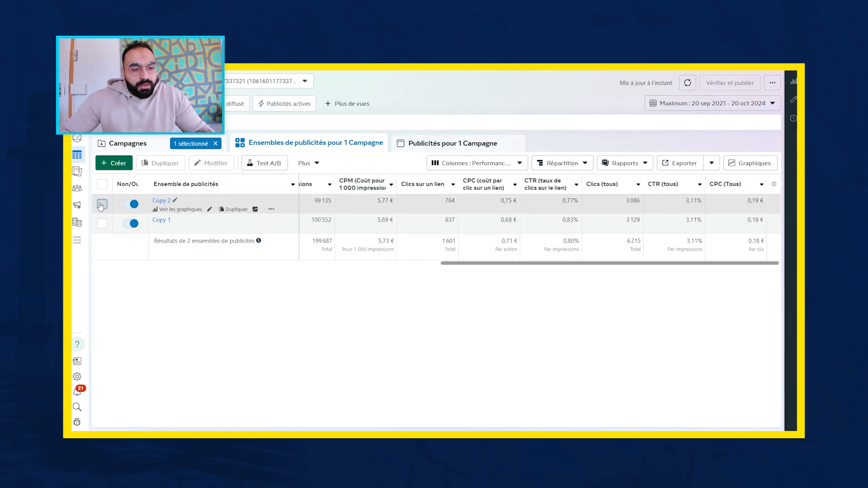
{"action": "left_click", "coordinate": [488, 145]}
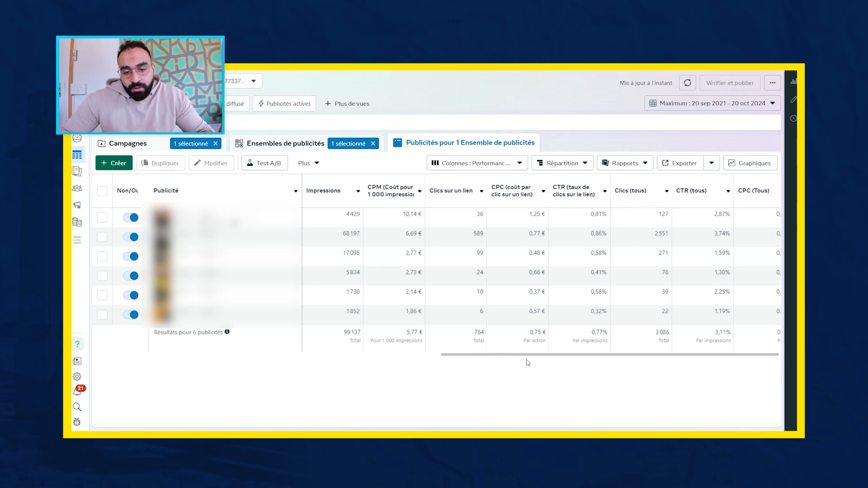
{"action": "scroll", "coordinate": [525, 360], "scroll_direction": "right", "scroll_amount": 2}
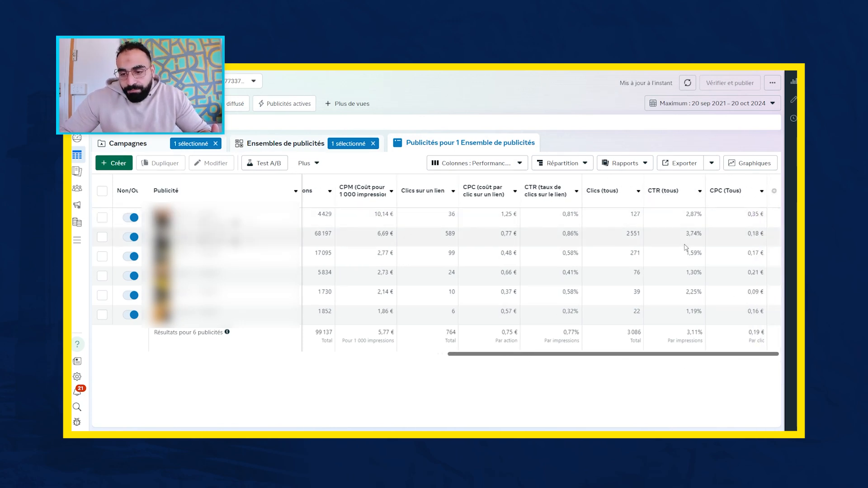
{"action": "left_click_drag", "start_coordinate": [569, 356], "coordinate": [154, 367]}
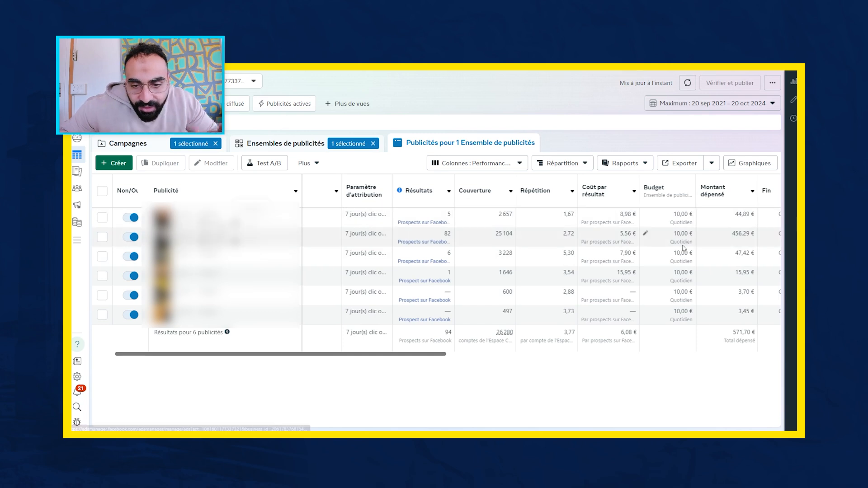
{"action": "left_click_drag", "start_coordinate": [439, 357], "coordinate": [582, 357]}
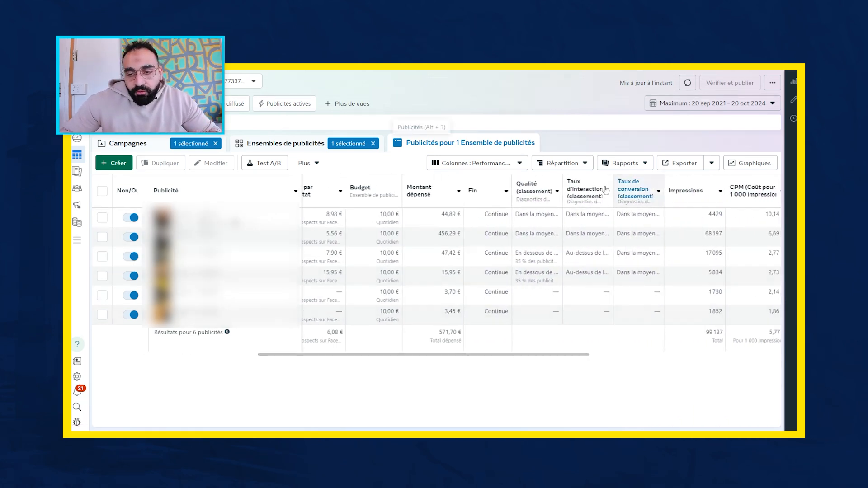
{"action": "left_click_drag", "start_coordinate": [576, 356], "coordinate": [634, 347]}
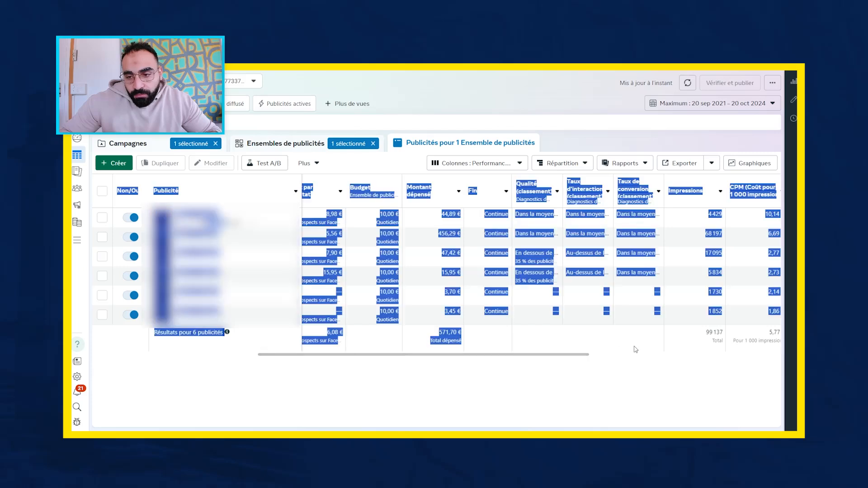
{"action": "left_click", "coordinate": [637, 392]}
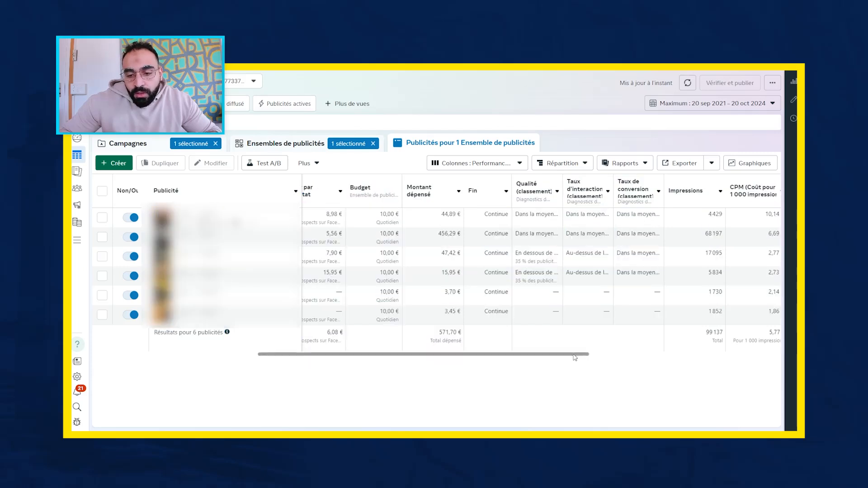
{"action": "left_click_drag", "start_coordinate": [576, 355], "coordinate": [765, 355]}
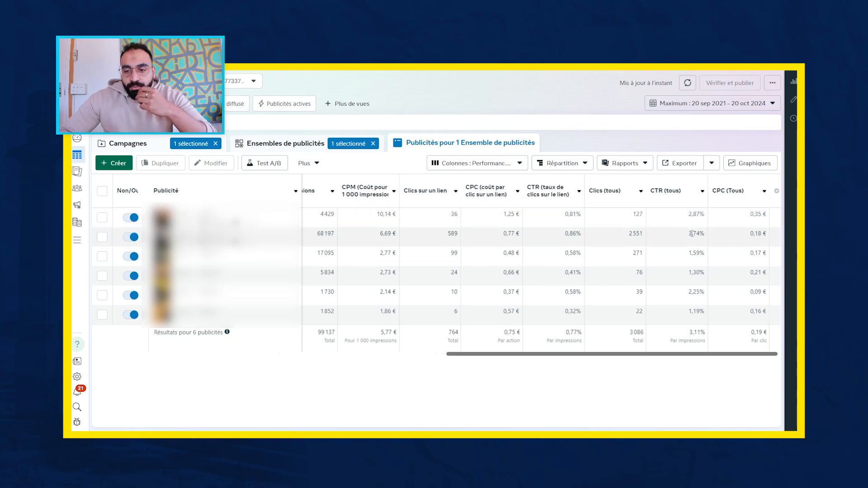
- Select ad set Copy 1 instead of Copy 2 and examine its ads' click metrics, results, reach, frequency, cost per result and spend
{"action": "left_click", "coordinate": [277, 144]}
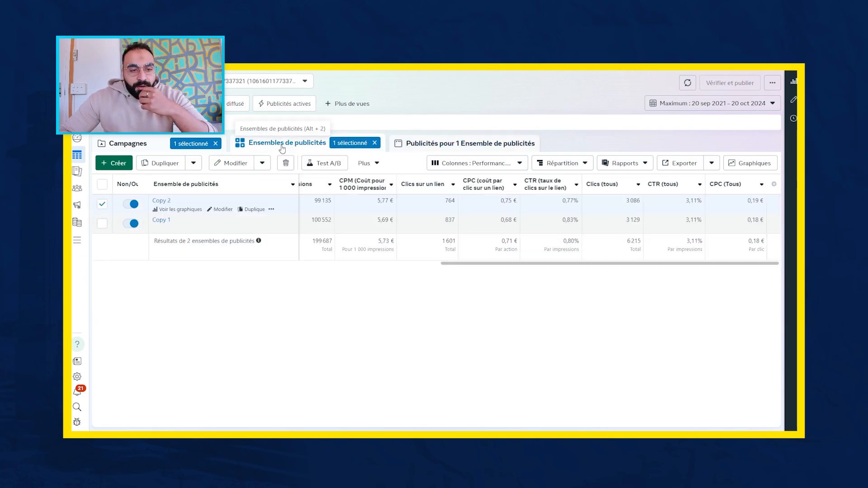
{"action": "left_click", "coordinate": [102, 223]}
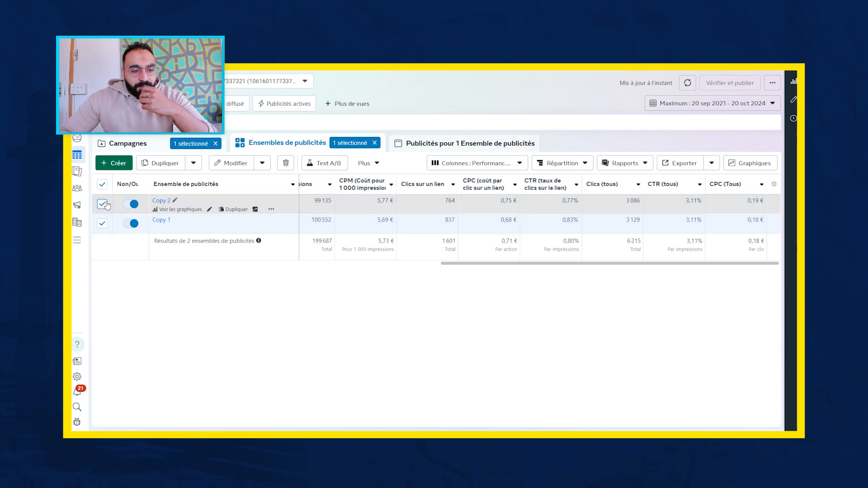
{"action": "left_click", "coordinate": [103, 204]}
{"action": "left_click", "coordinate": [452, 144]}
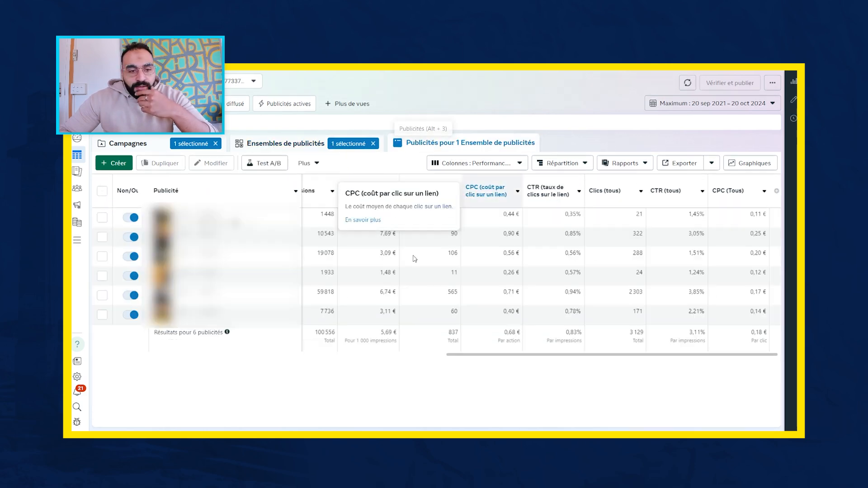
{"action": "left_click_drag", "start_coordinate": [529, 355], "coordinate": [139, 371]}
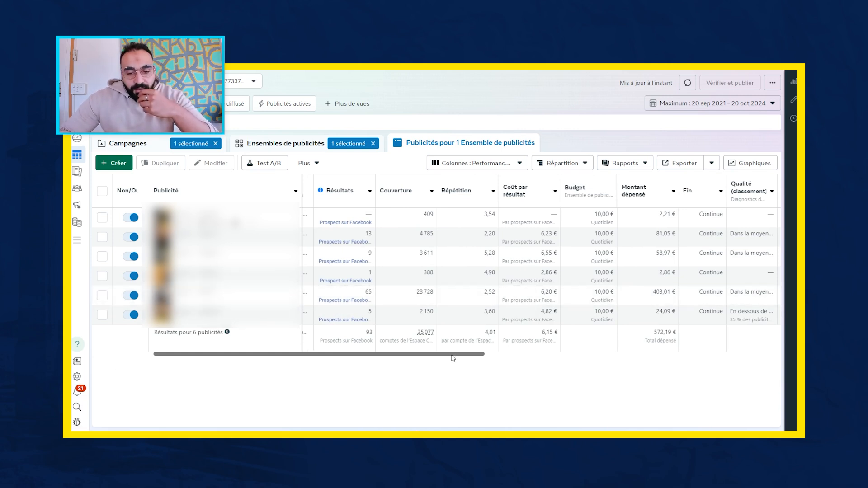
- Compare the ads of ad set Copy 1 on results, reach, cost per result and spend, as well as CPM, CPC and CTR
{"action": "scroll", "coordinate": [455, 358], "scroll_direction": "left", "scroll_amount": 2}
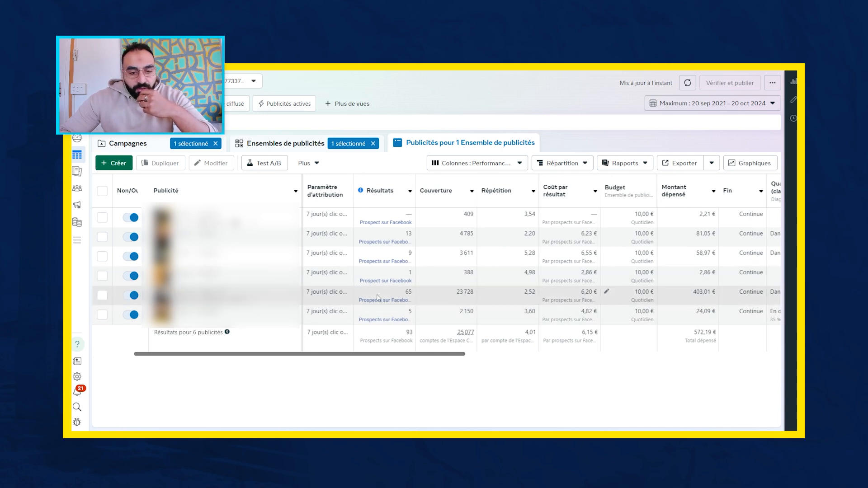
{"action": "left_click_drag", "start_coordinate": [442, 352], "coordinate": [453, 355]}
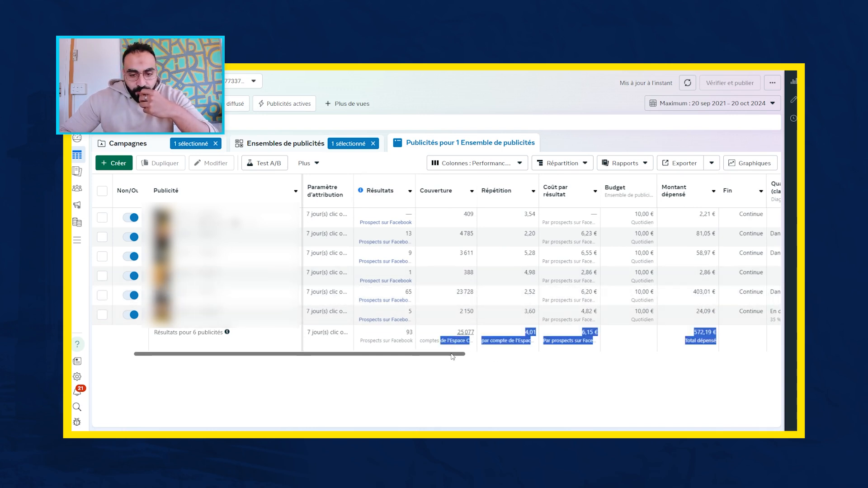
{"action": "left_click", "coordinate": [453, 360]}
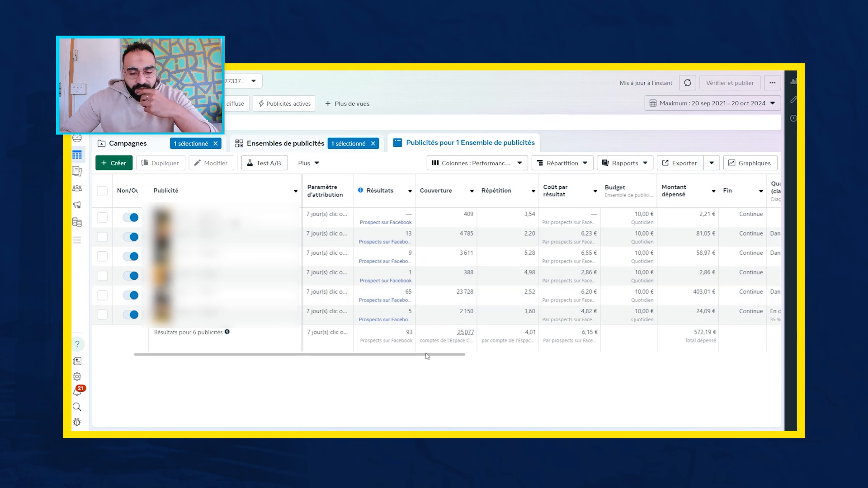
{"action": "left_click_drag", "start_coordinate": [440, 355], "coordinate": [775, 370]}
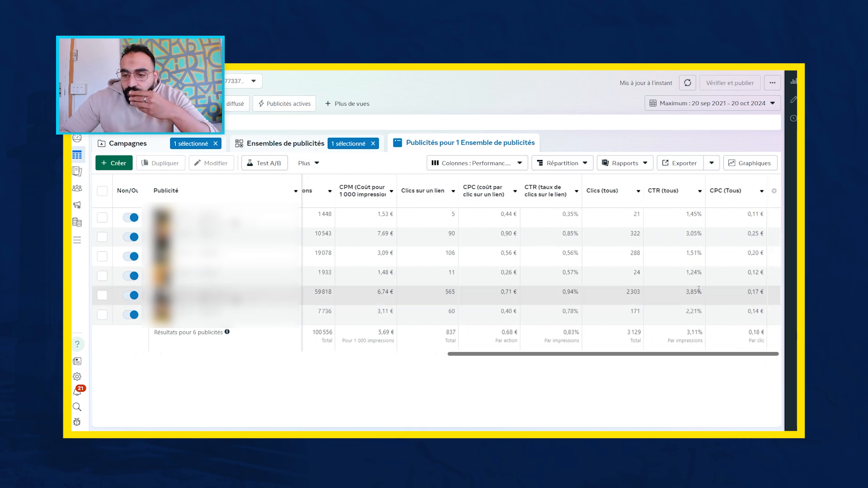
- Compare the click metrics of ad sets Copy 1 and Copy 2 with the CPM, link clicks, CPC and CTR of Copy 1's individual ads
{"action": "left_click", "coordinate": [362, 145]}
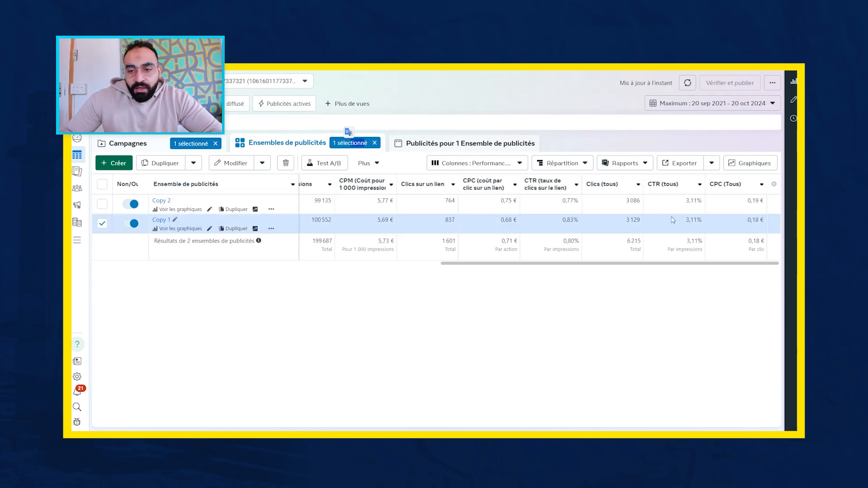
{"action": "left_click", "coordinate": [454, 143]}
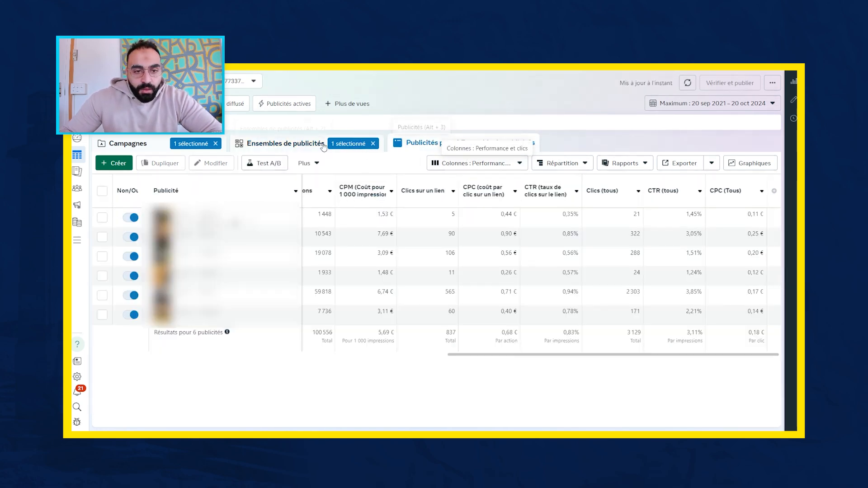
{"action": "left_click", "coordinate": [285, 142]}
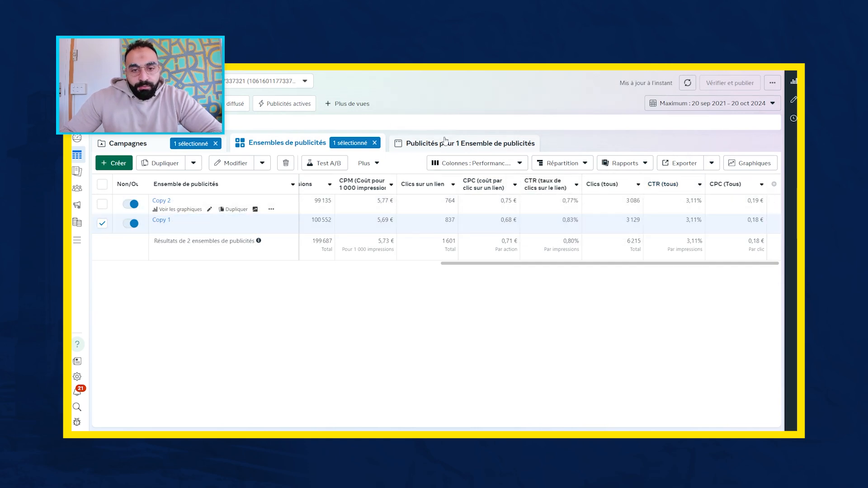
{"action": "left_click", "coordinate": [451, 143]}
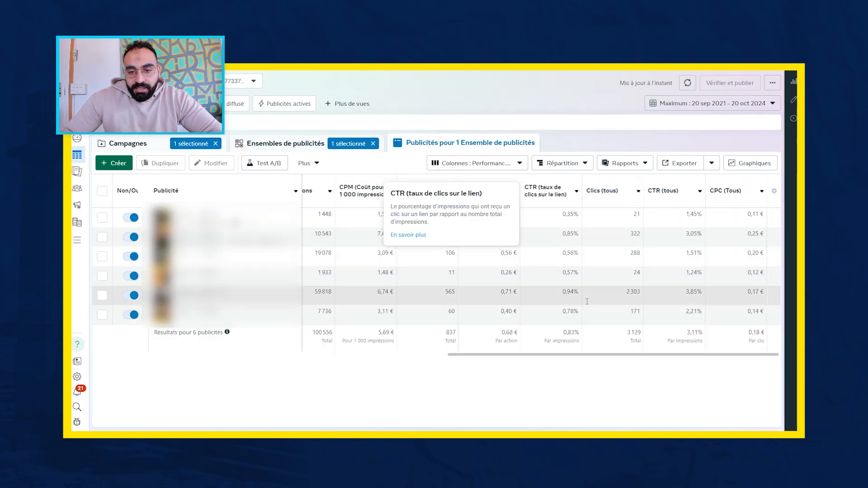
{"action": "left_click_drag", "start_coordinate": [609, 357], "coordinate": [718, 359]}
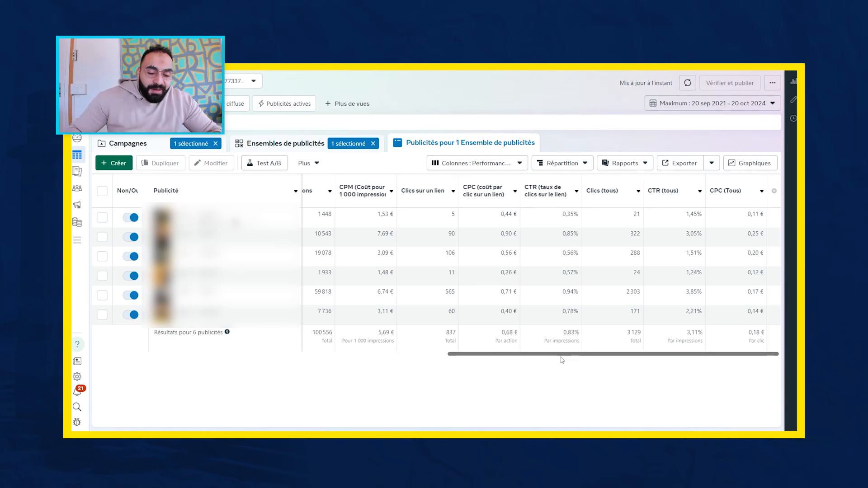
{"action": "left_click_drag", "start_coordinate": [549, 356], "coordinate": [522, 319]}
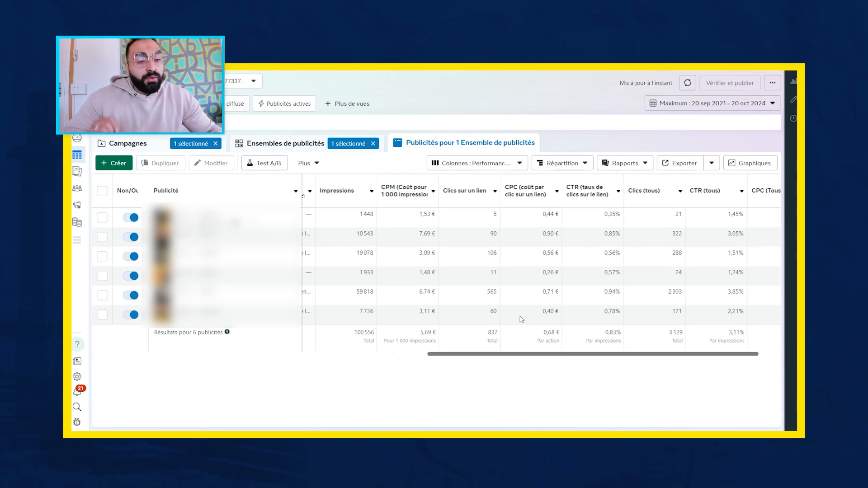